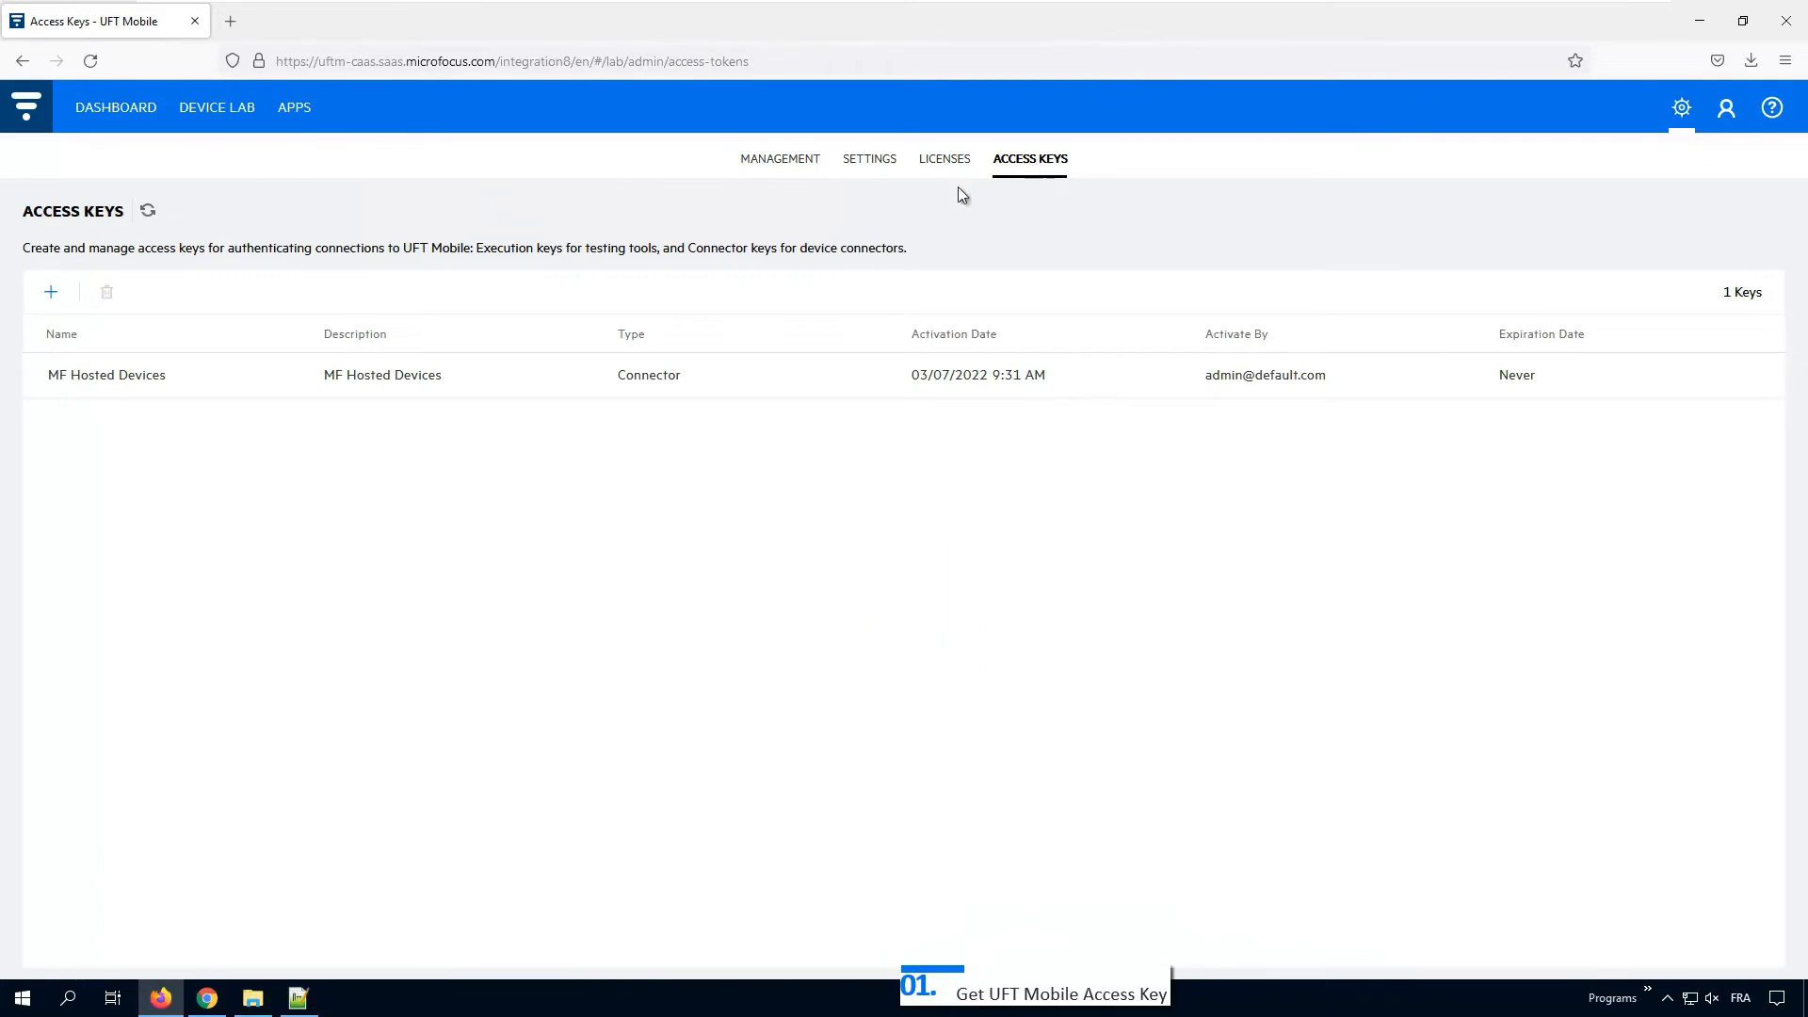
Step: Generate a named DevAccess Execution key expiring 04/11/2022 at 4:26 PM
click(53, 297)
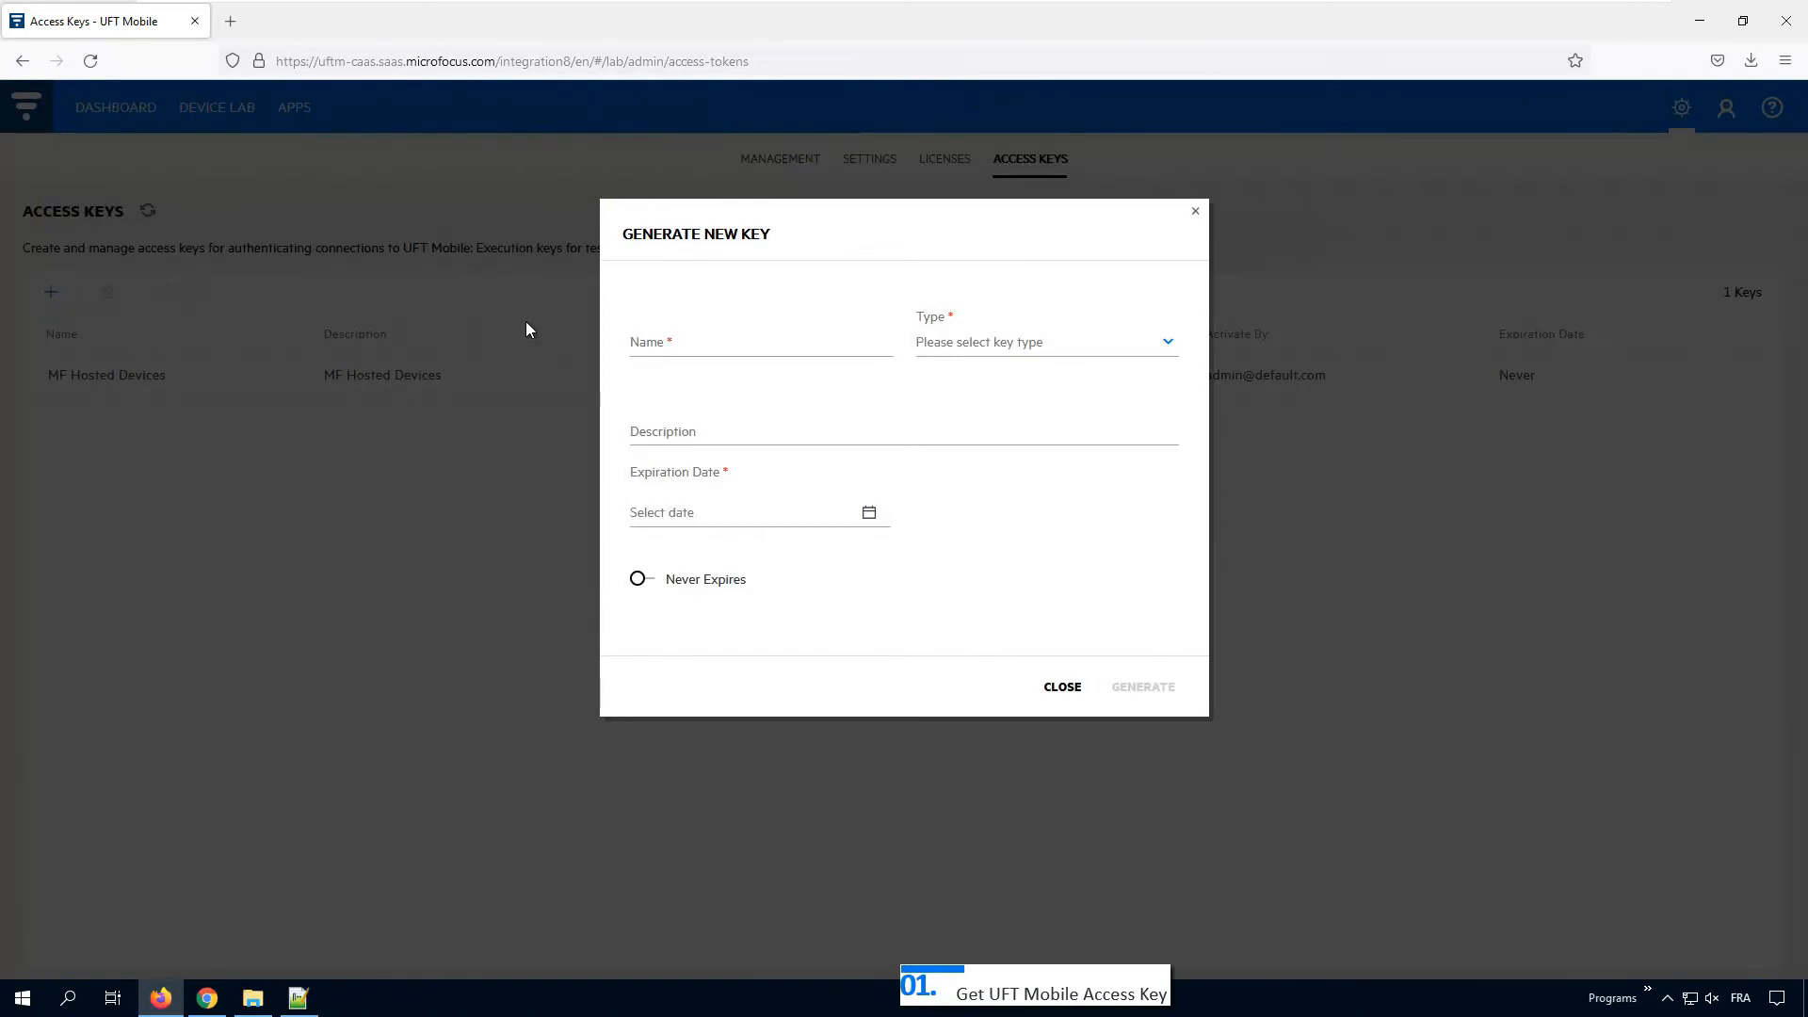
click(658, 354)
text(DevAccess k)
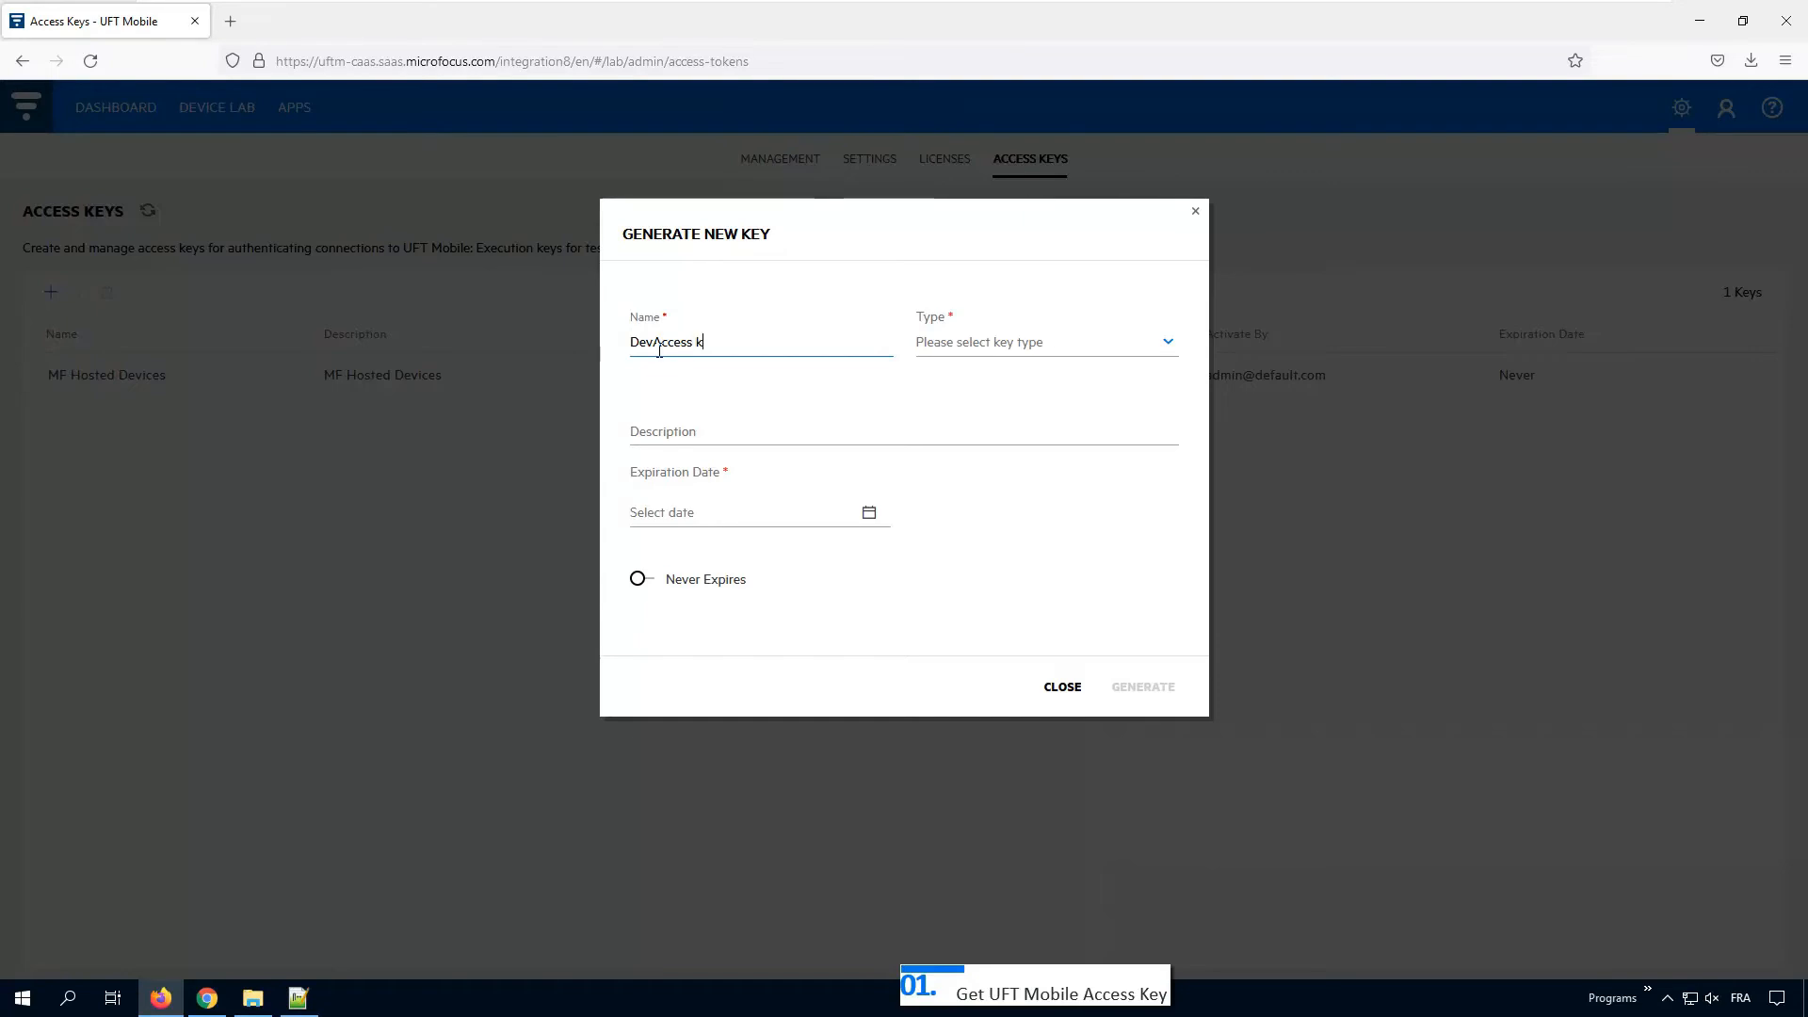
text(ey for JeanG)
click(868, 514)
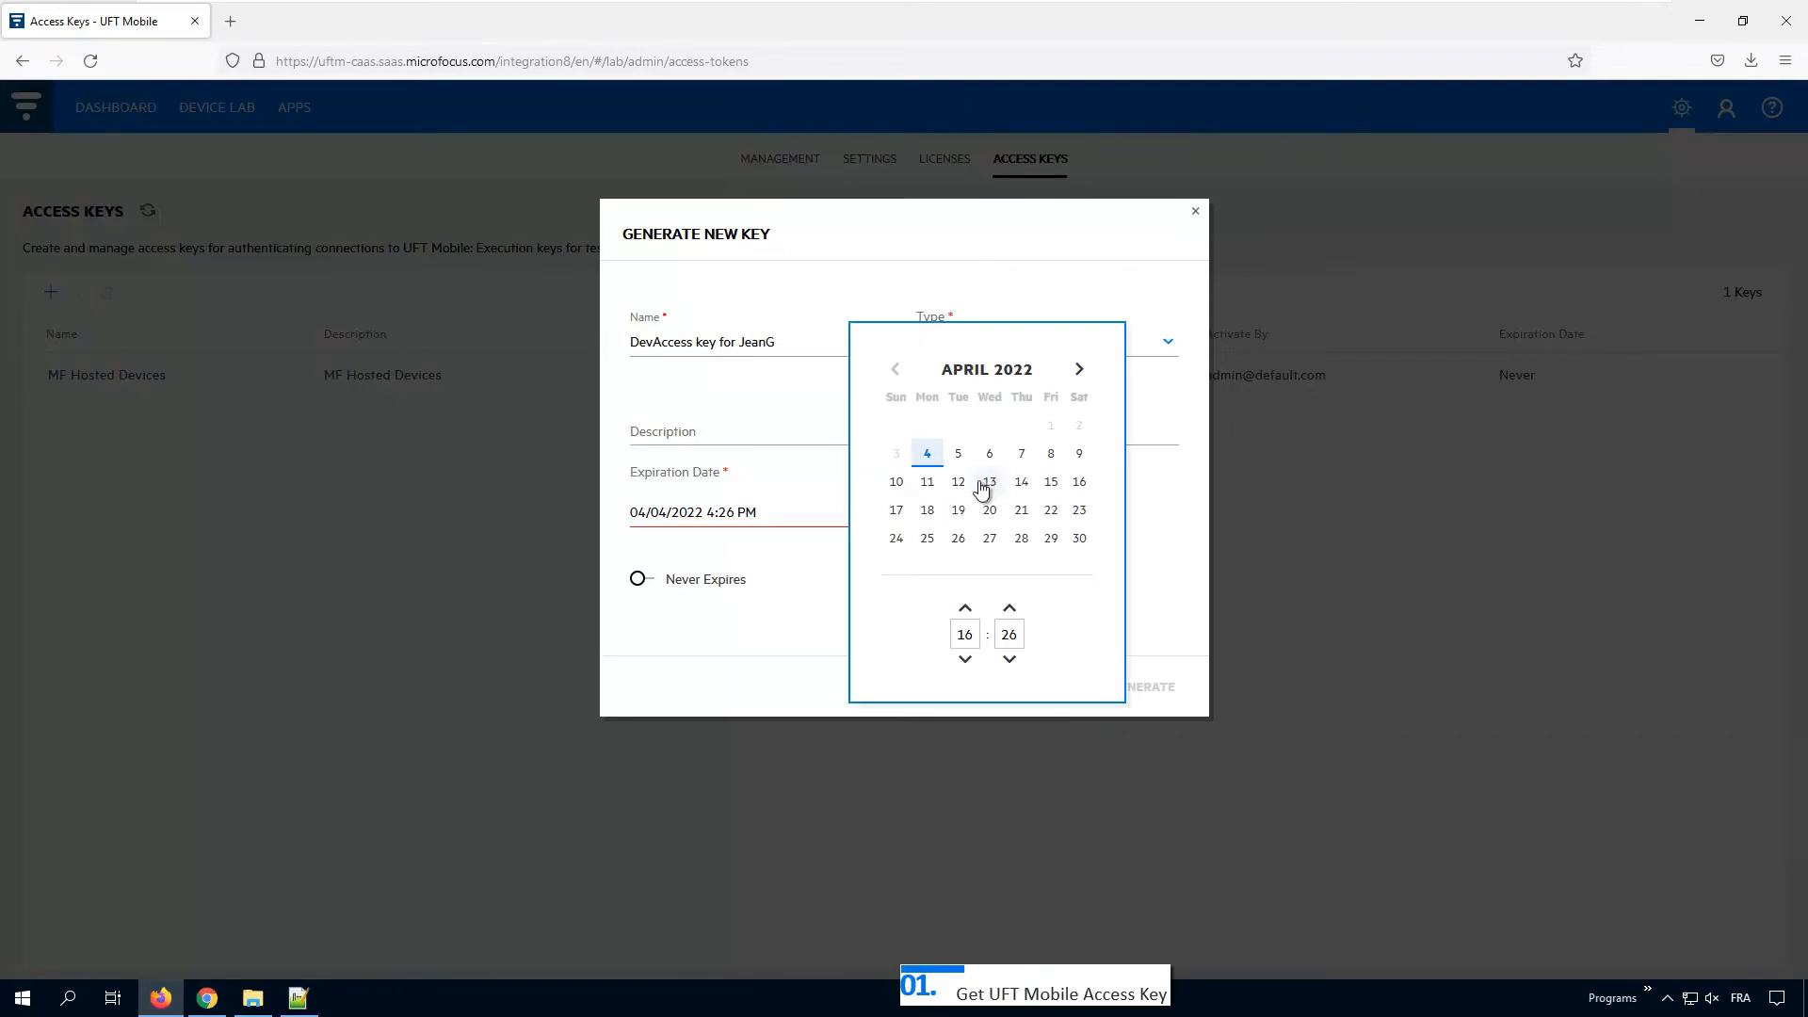
click(931, 483)
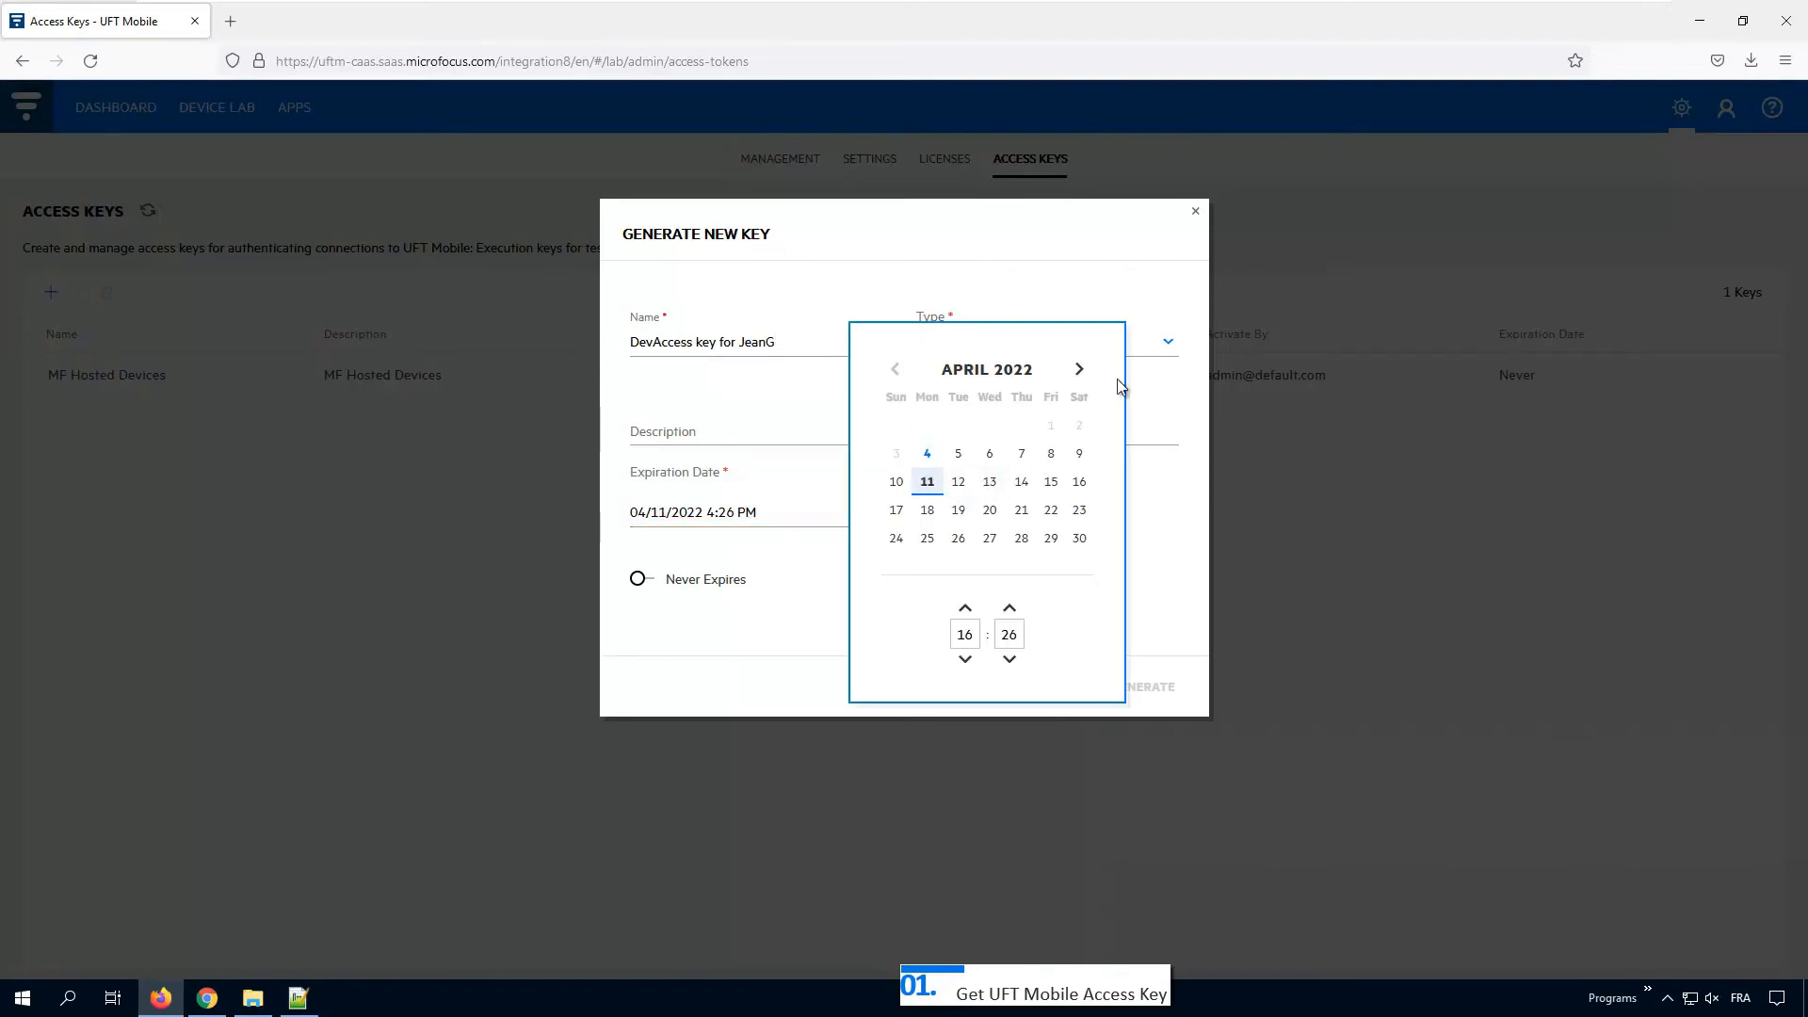
click(1185, 376)
click(1172, 343)
click(979, 414)
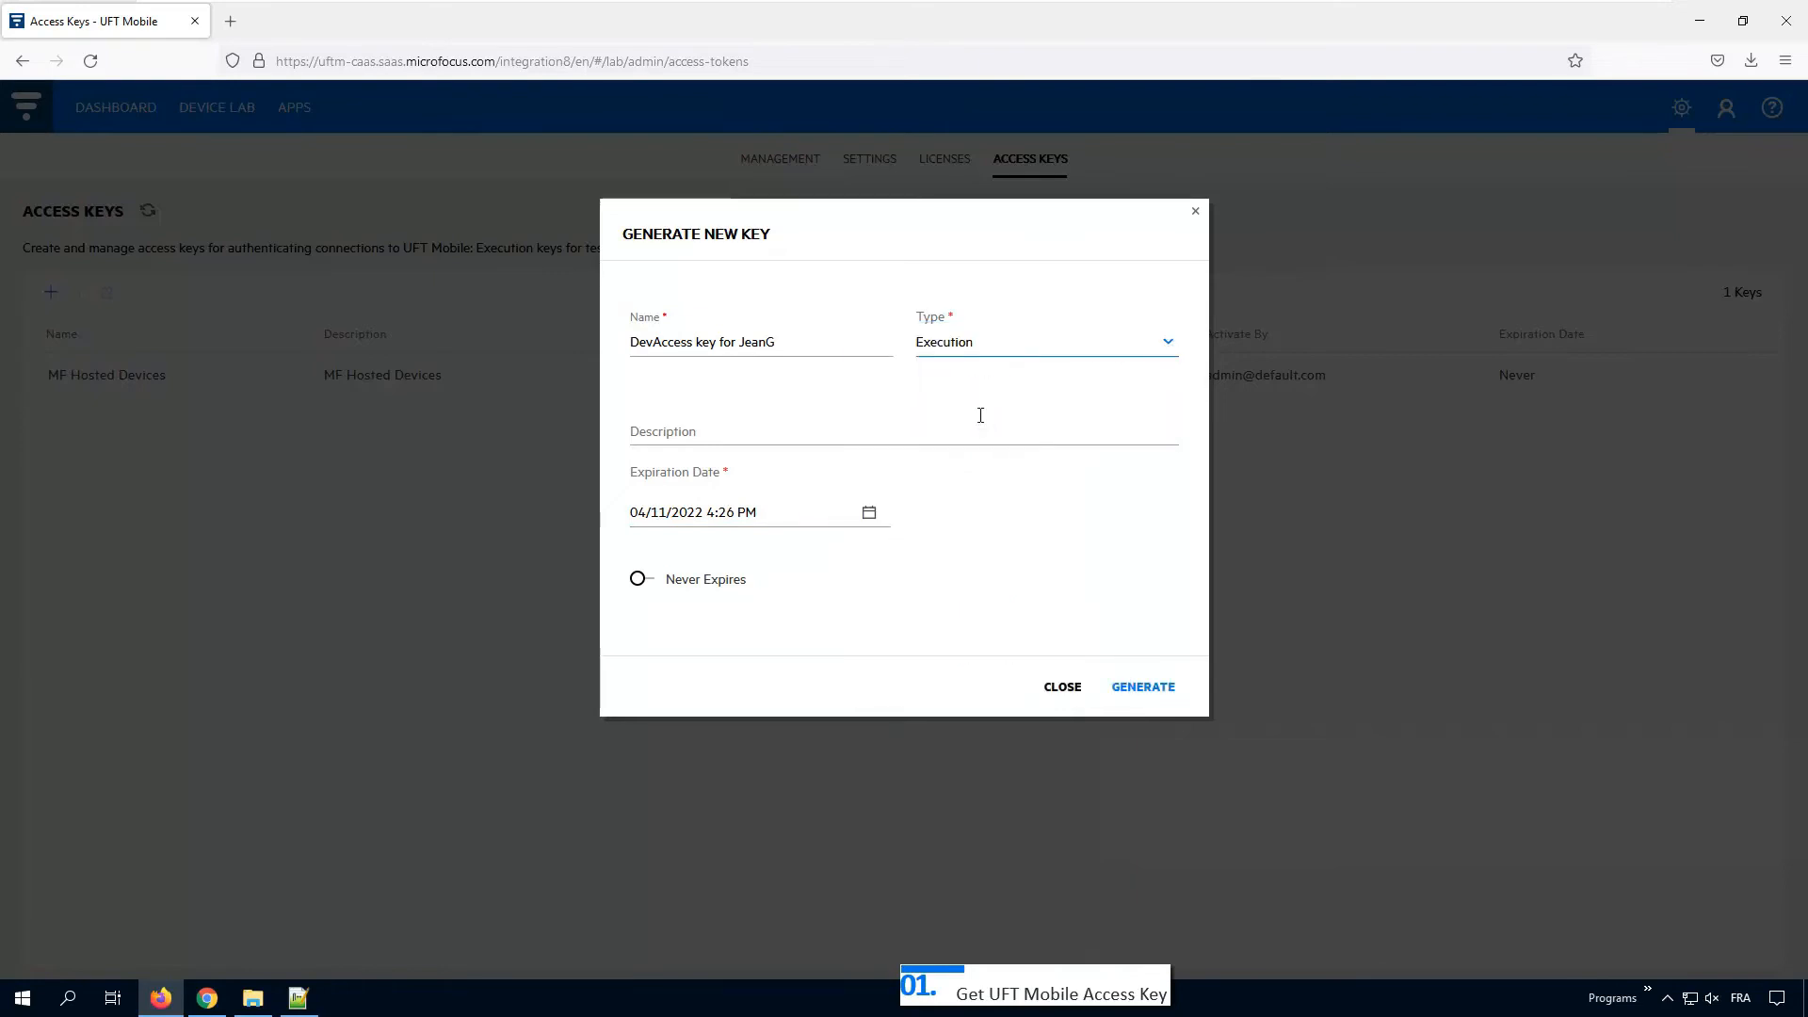
click(1136, 688)
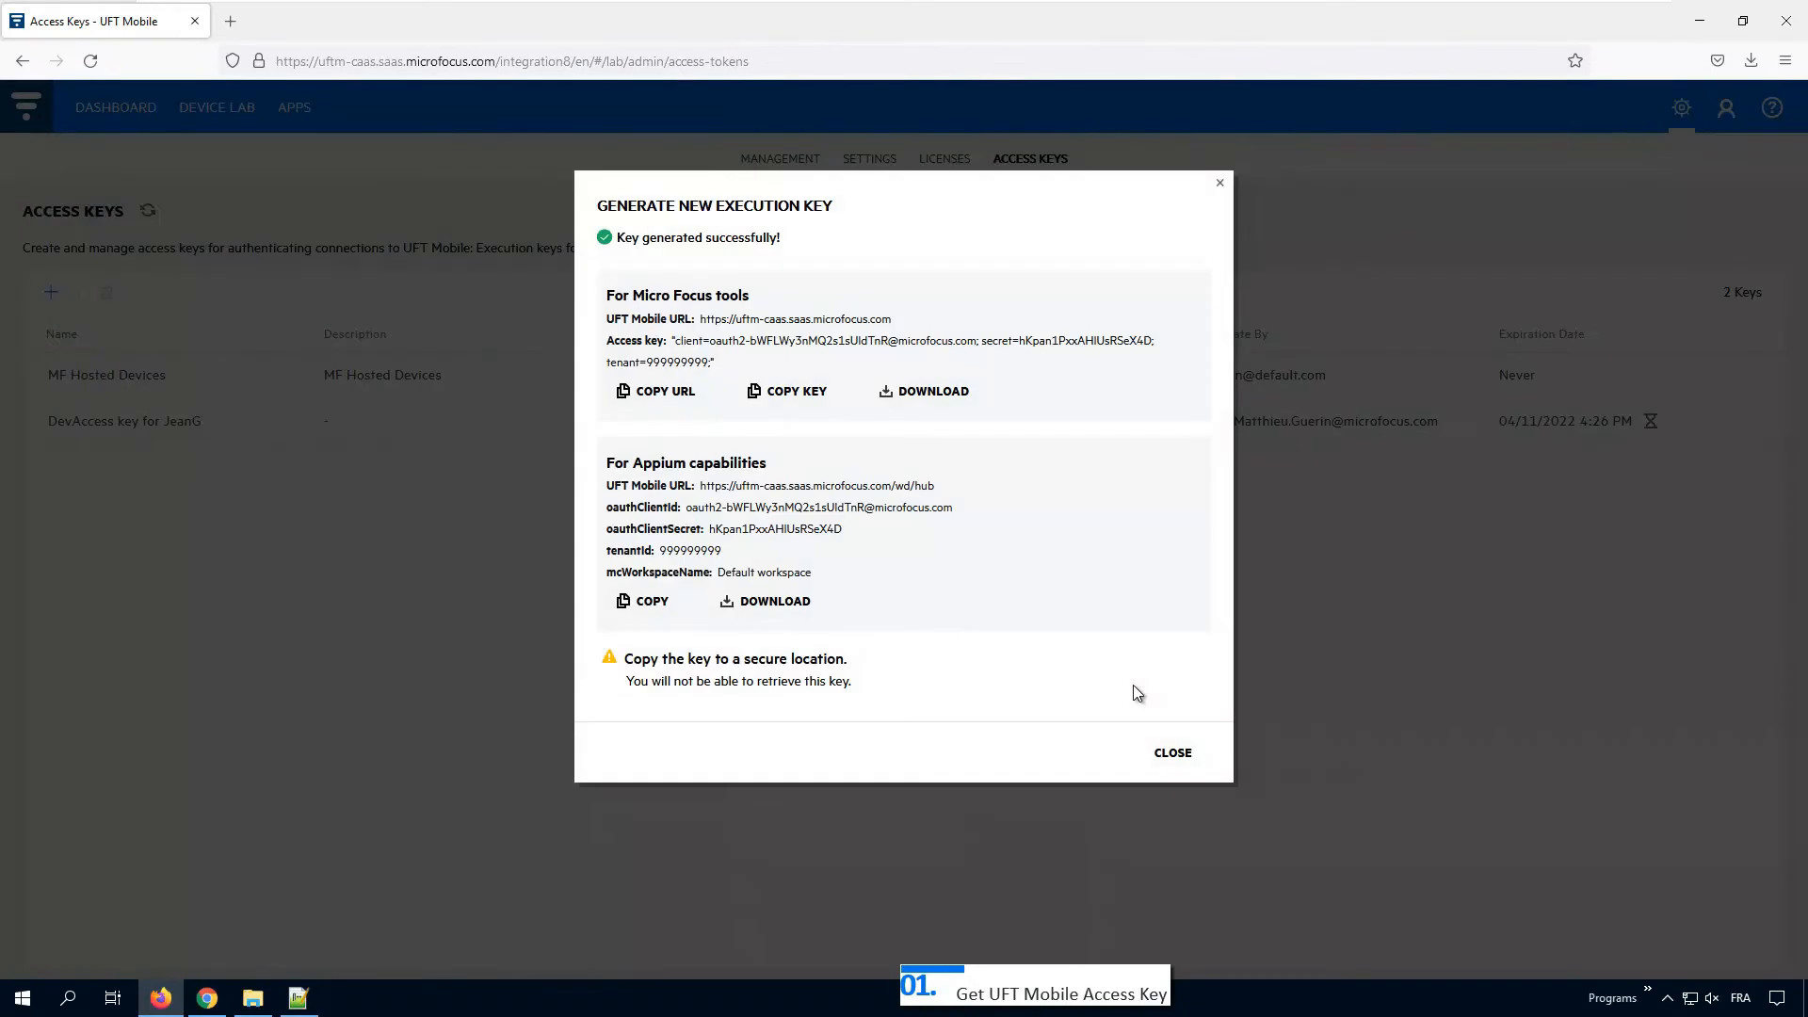
Step: Download the key's credentials file, copy the access key, and paste it into Notepad++
click(931, 403)
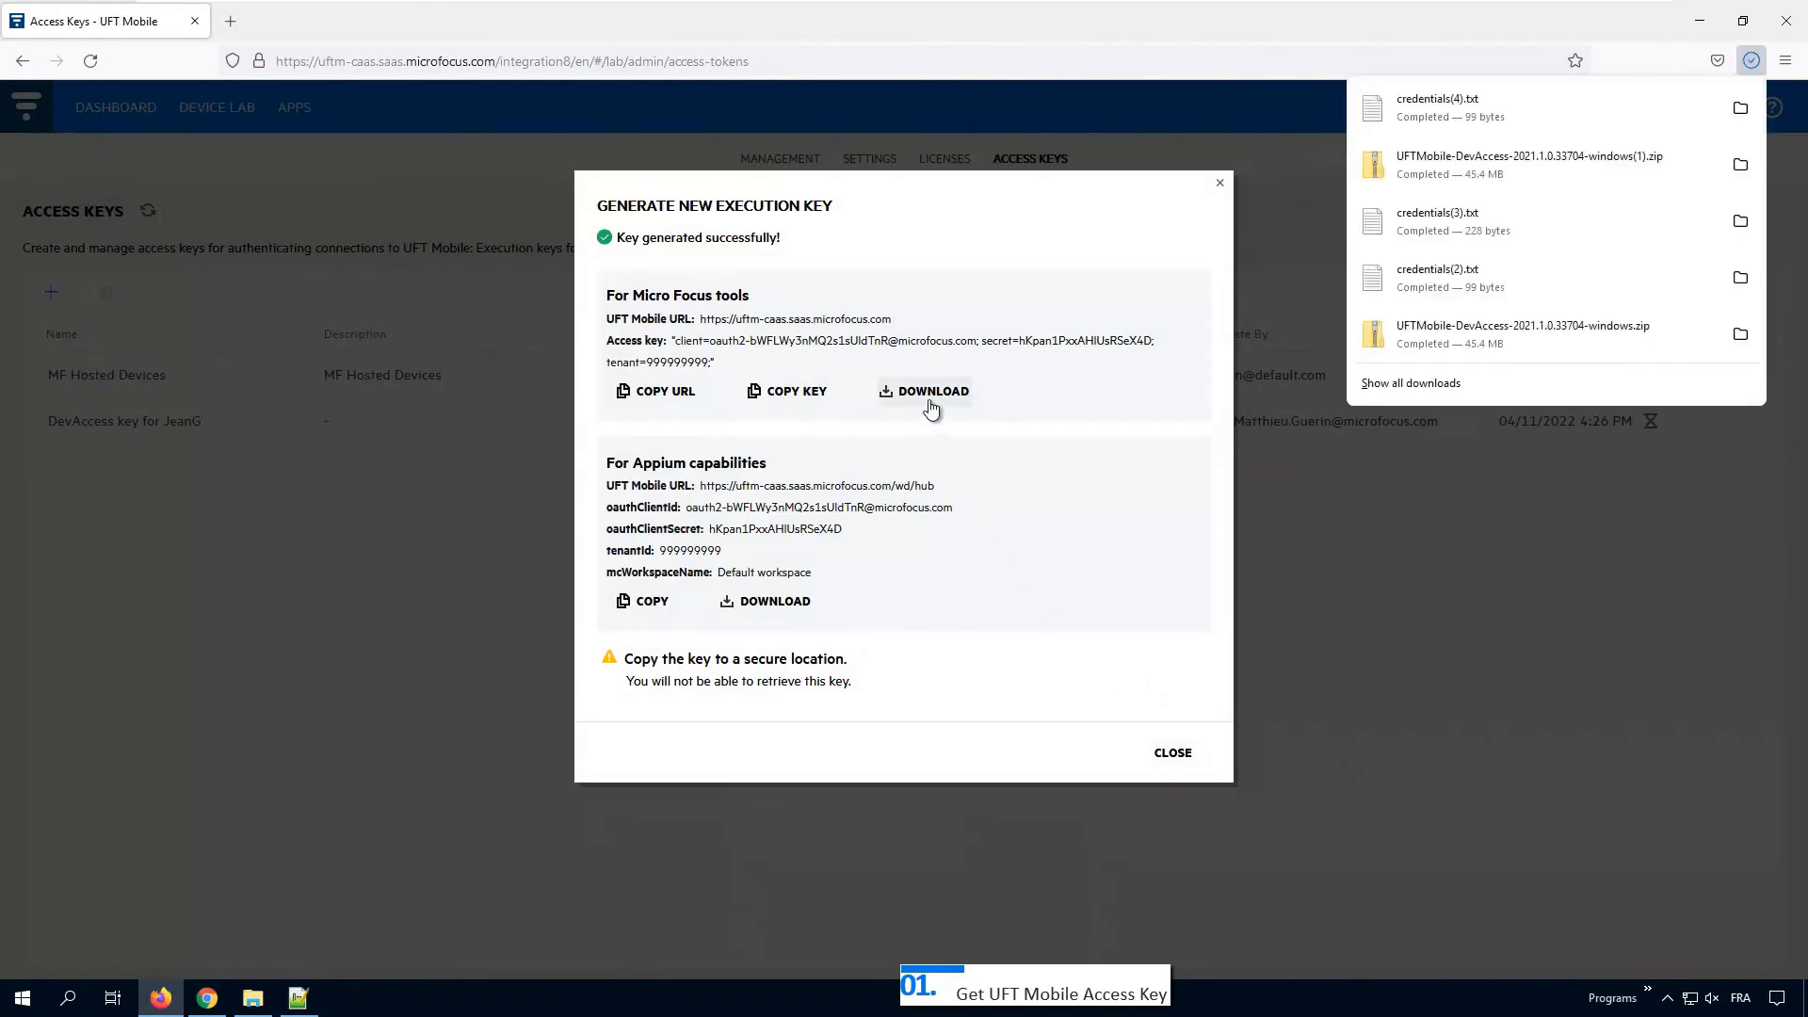
click(793, 410)
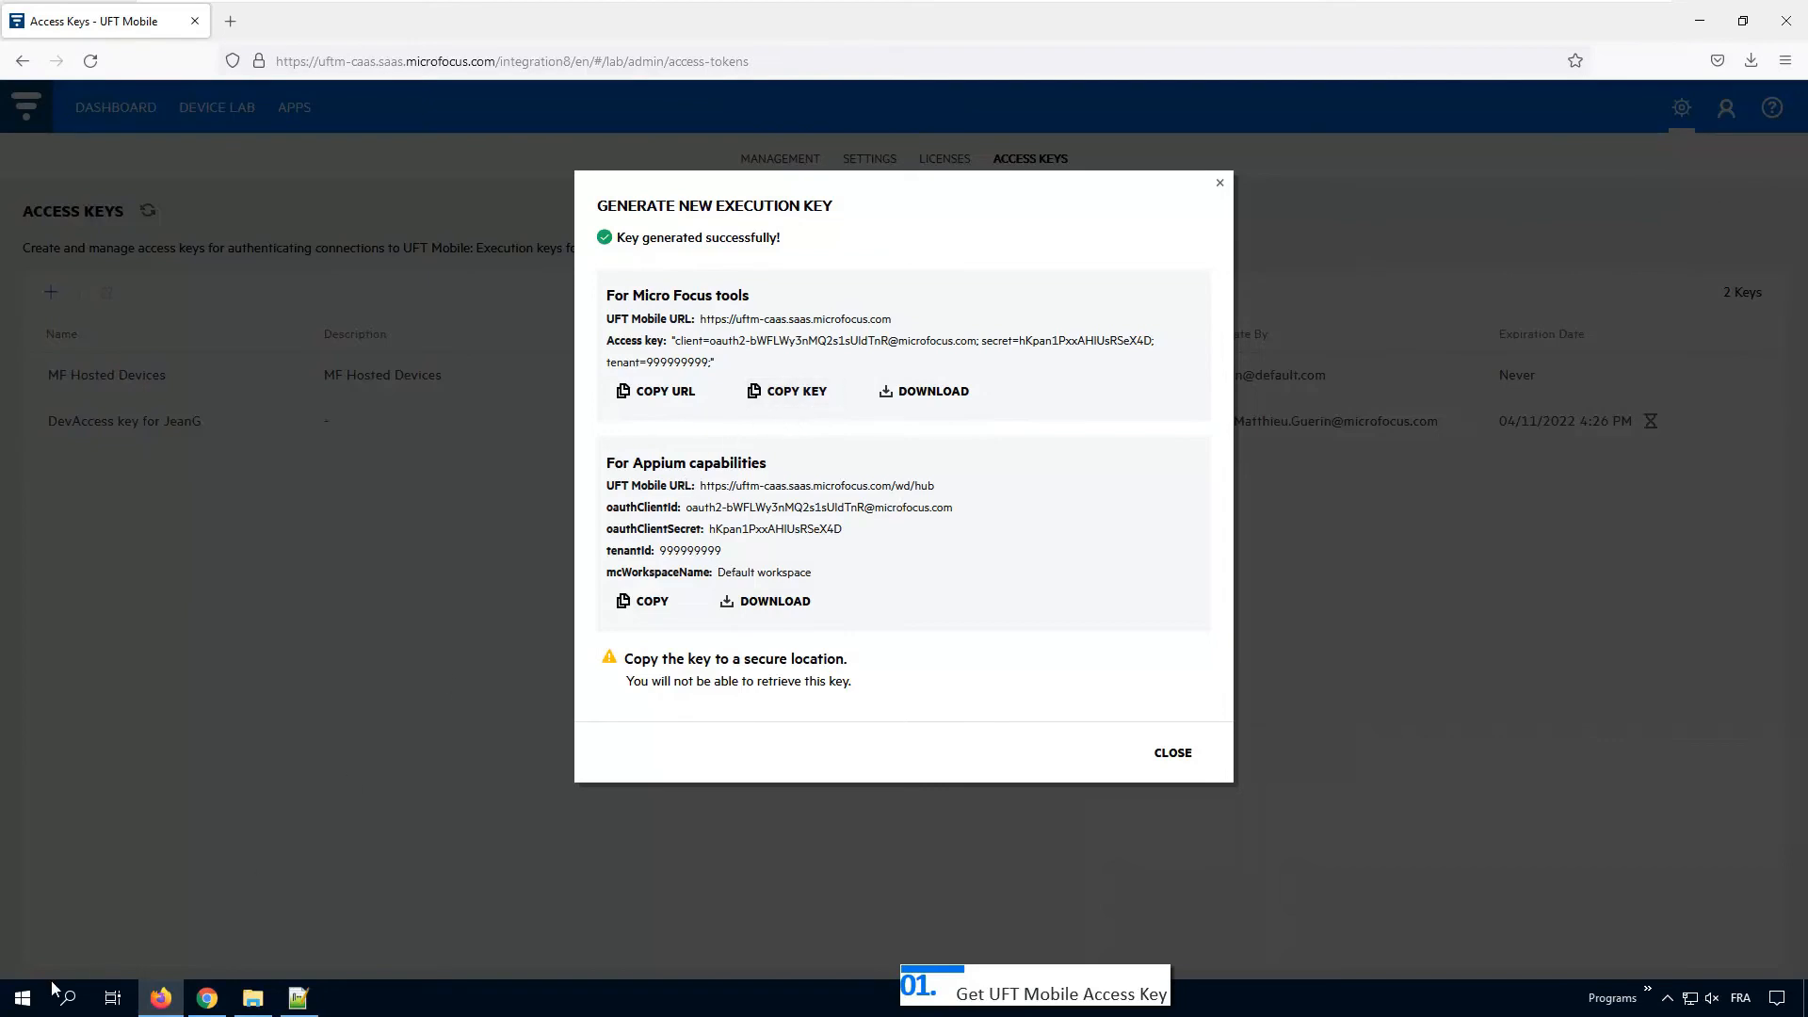
click(297, 997)
key(ctrl+v)
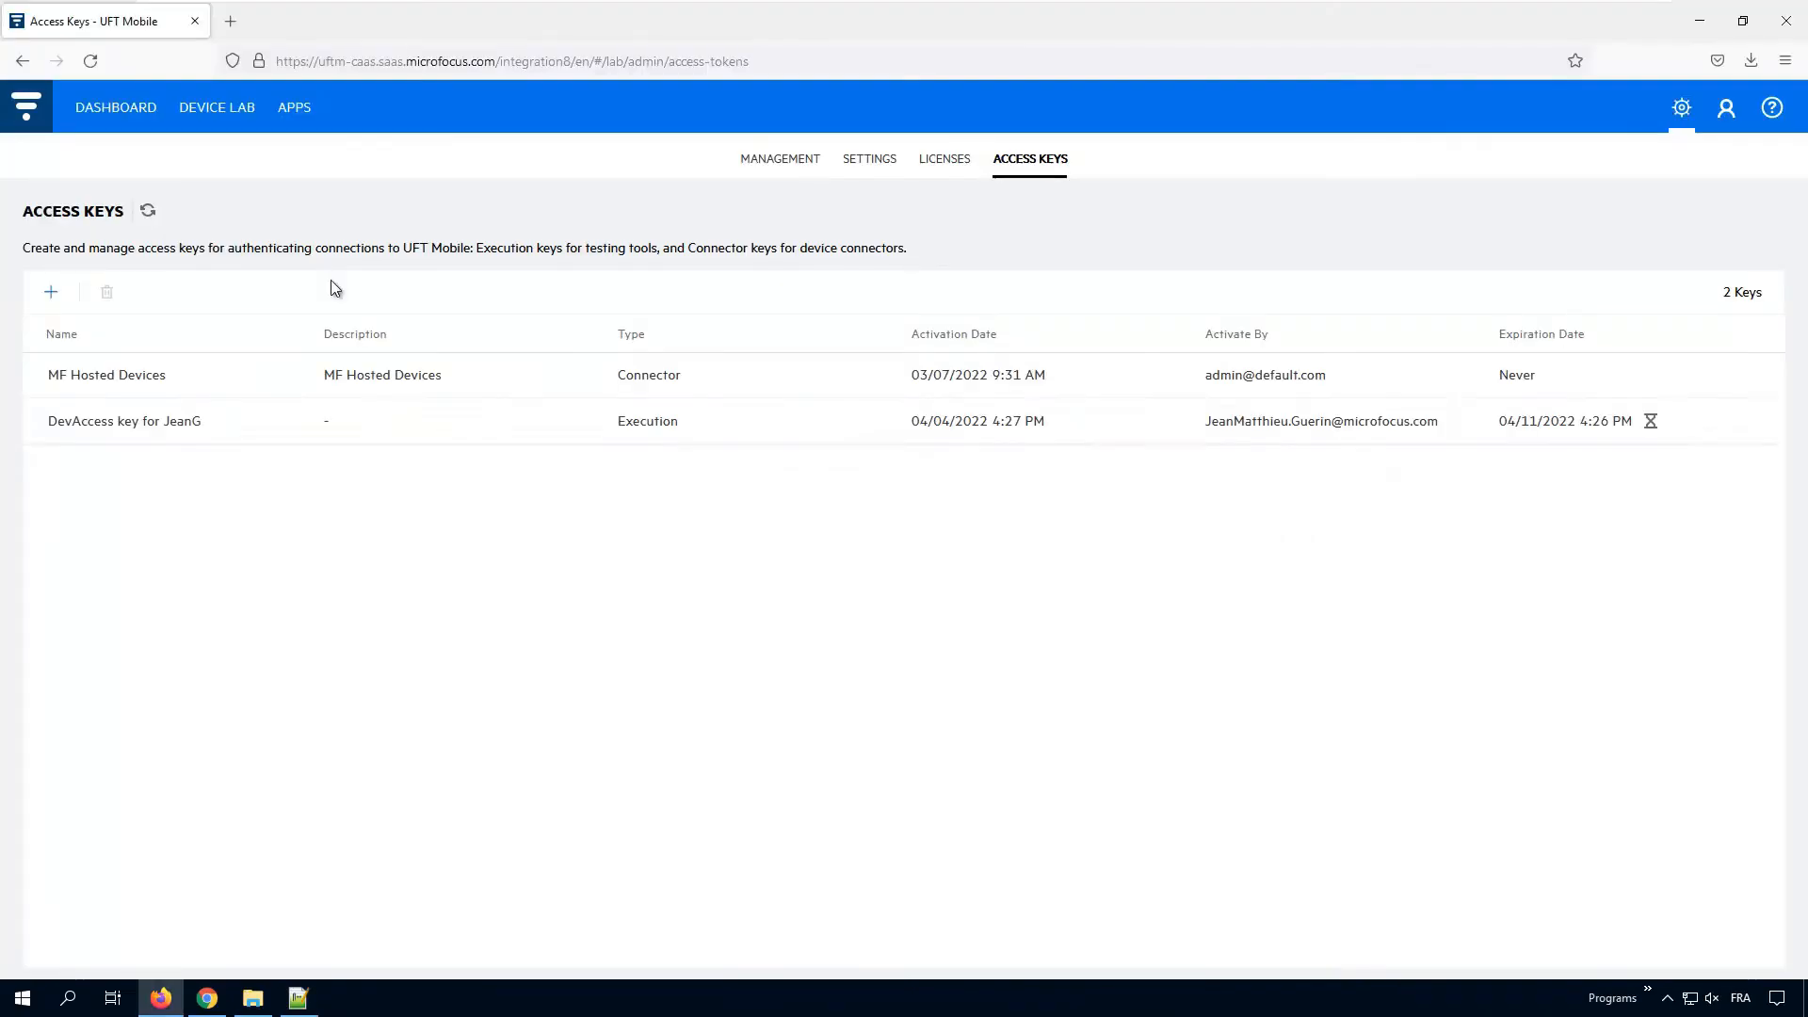
Step: Open the SM-G973F Chrome98 phone remotely from the Device Lab
click(219, 111)
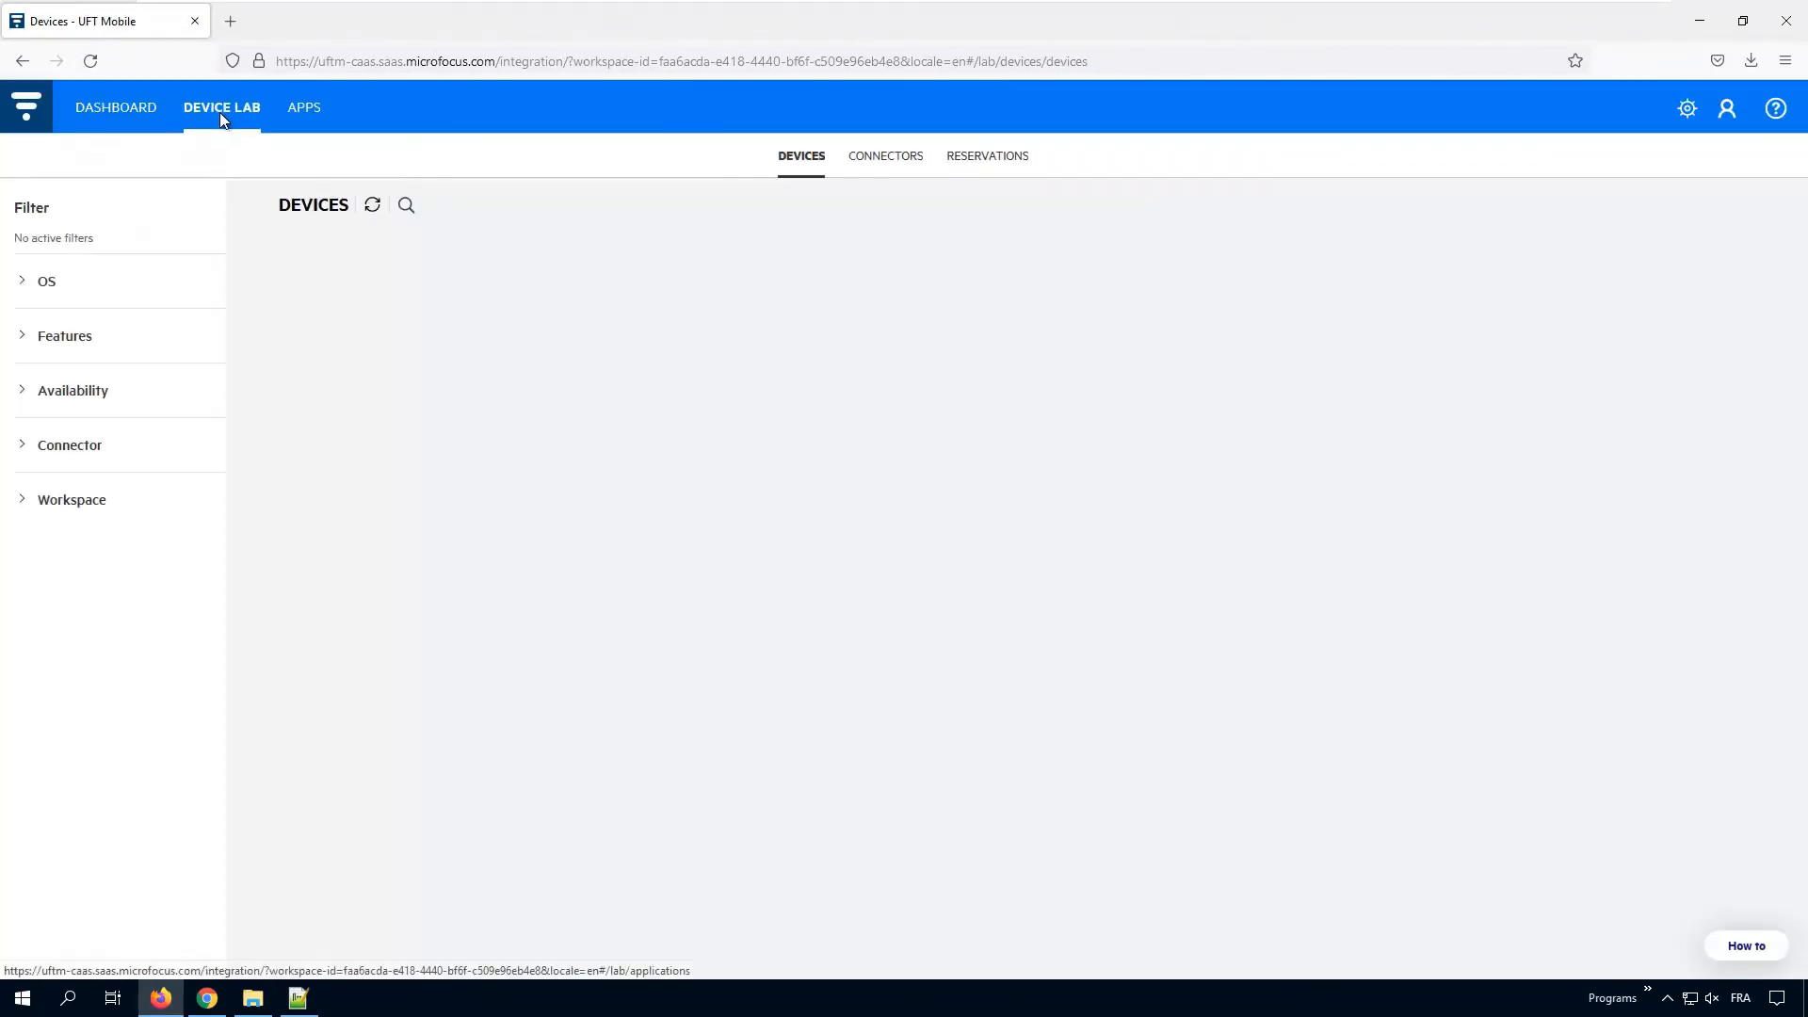
mouse_move(561, 383)
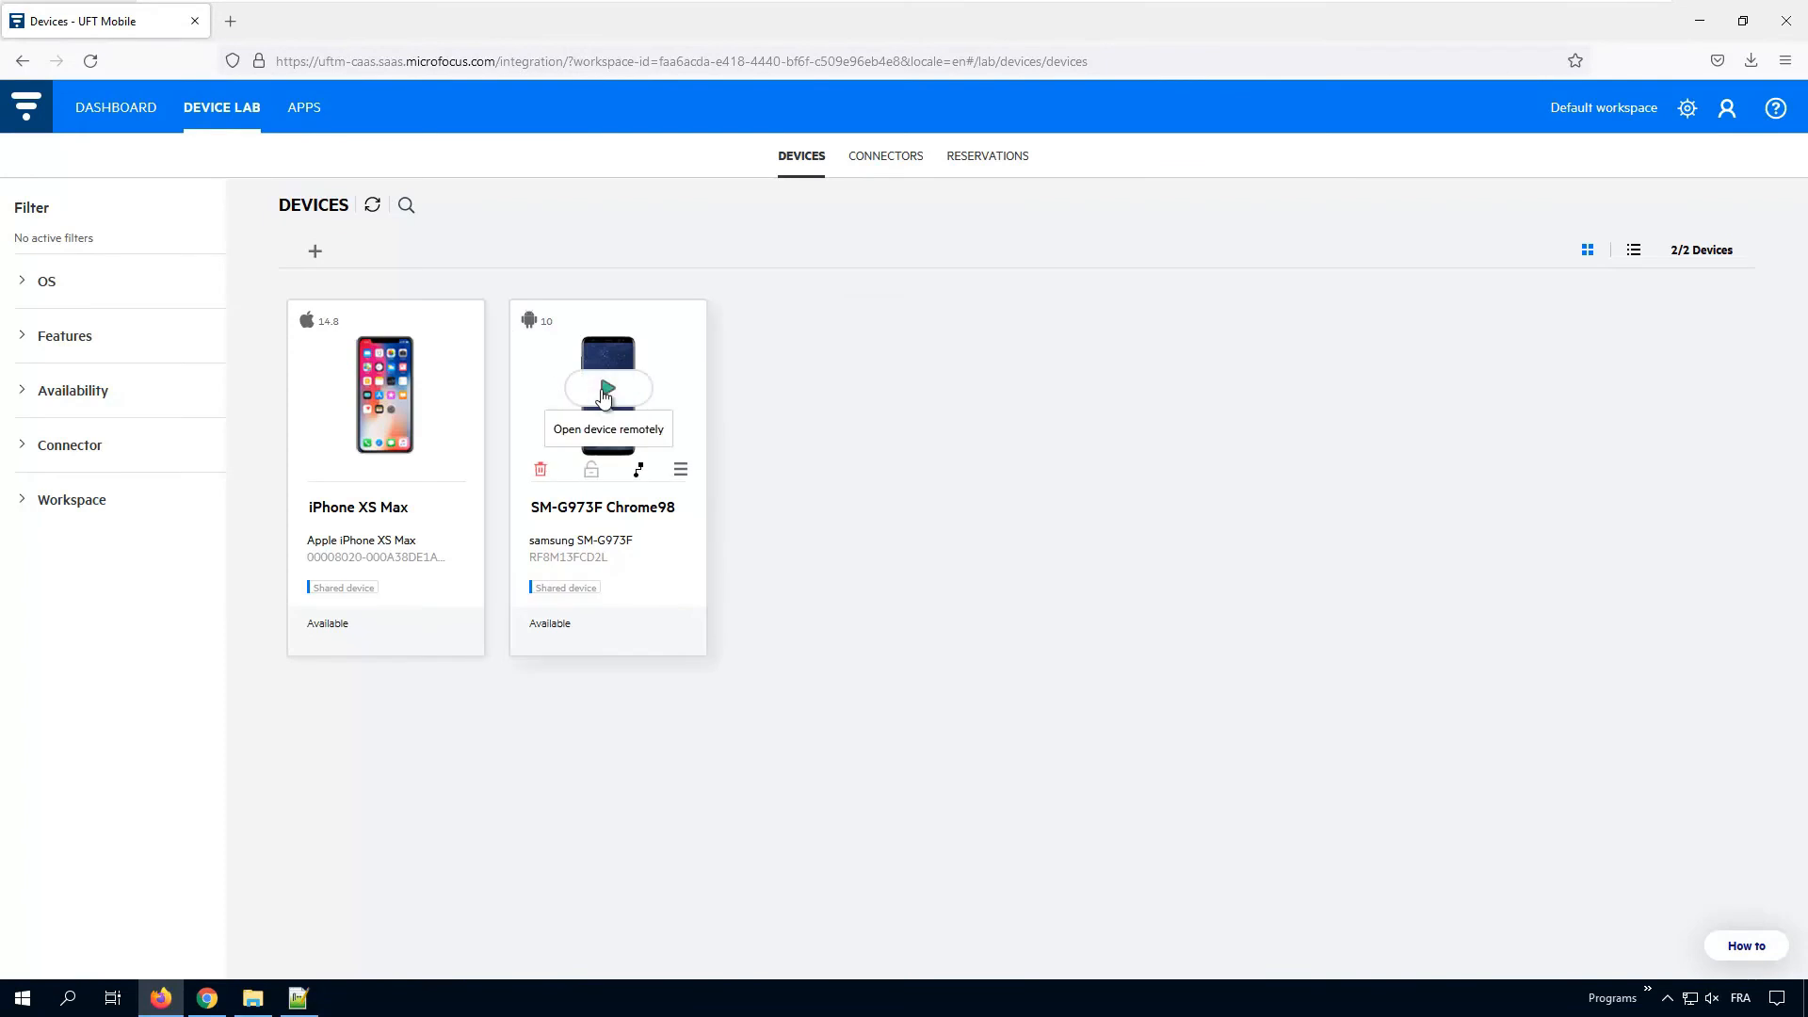
click(606, 390)
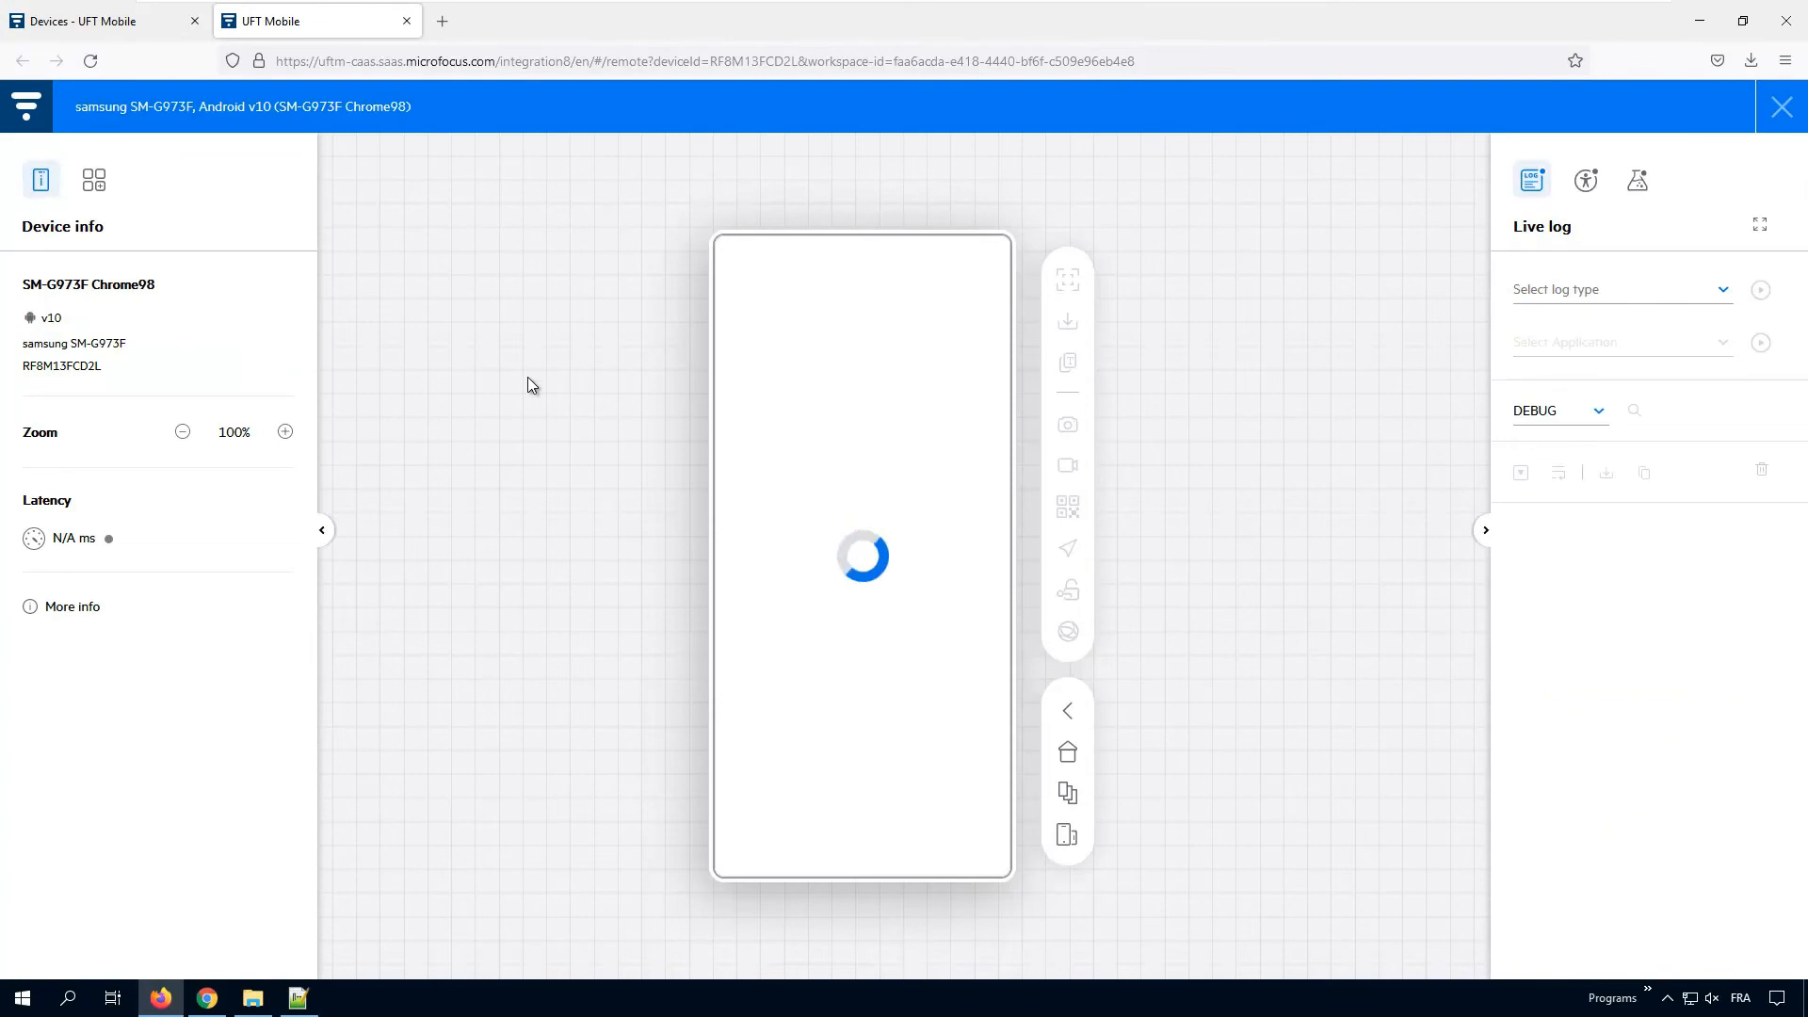
Step: Search the phone's device apps for chrome, launch Chrome, then end the remote session
click(95, 187)
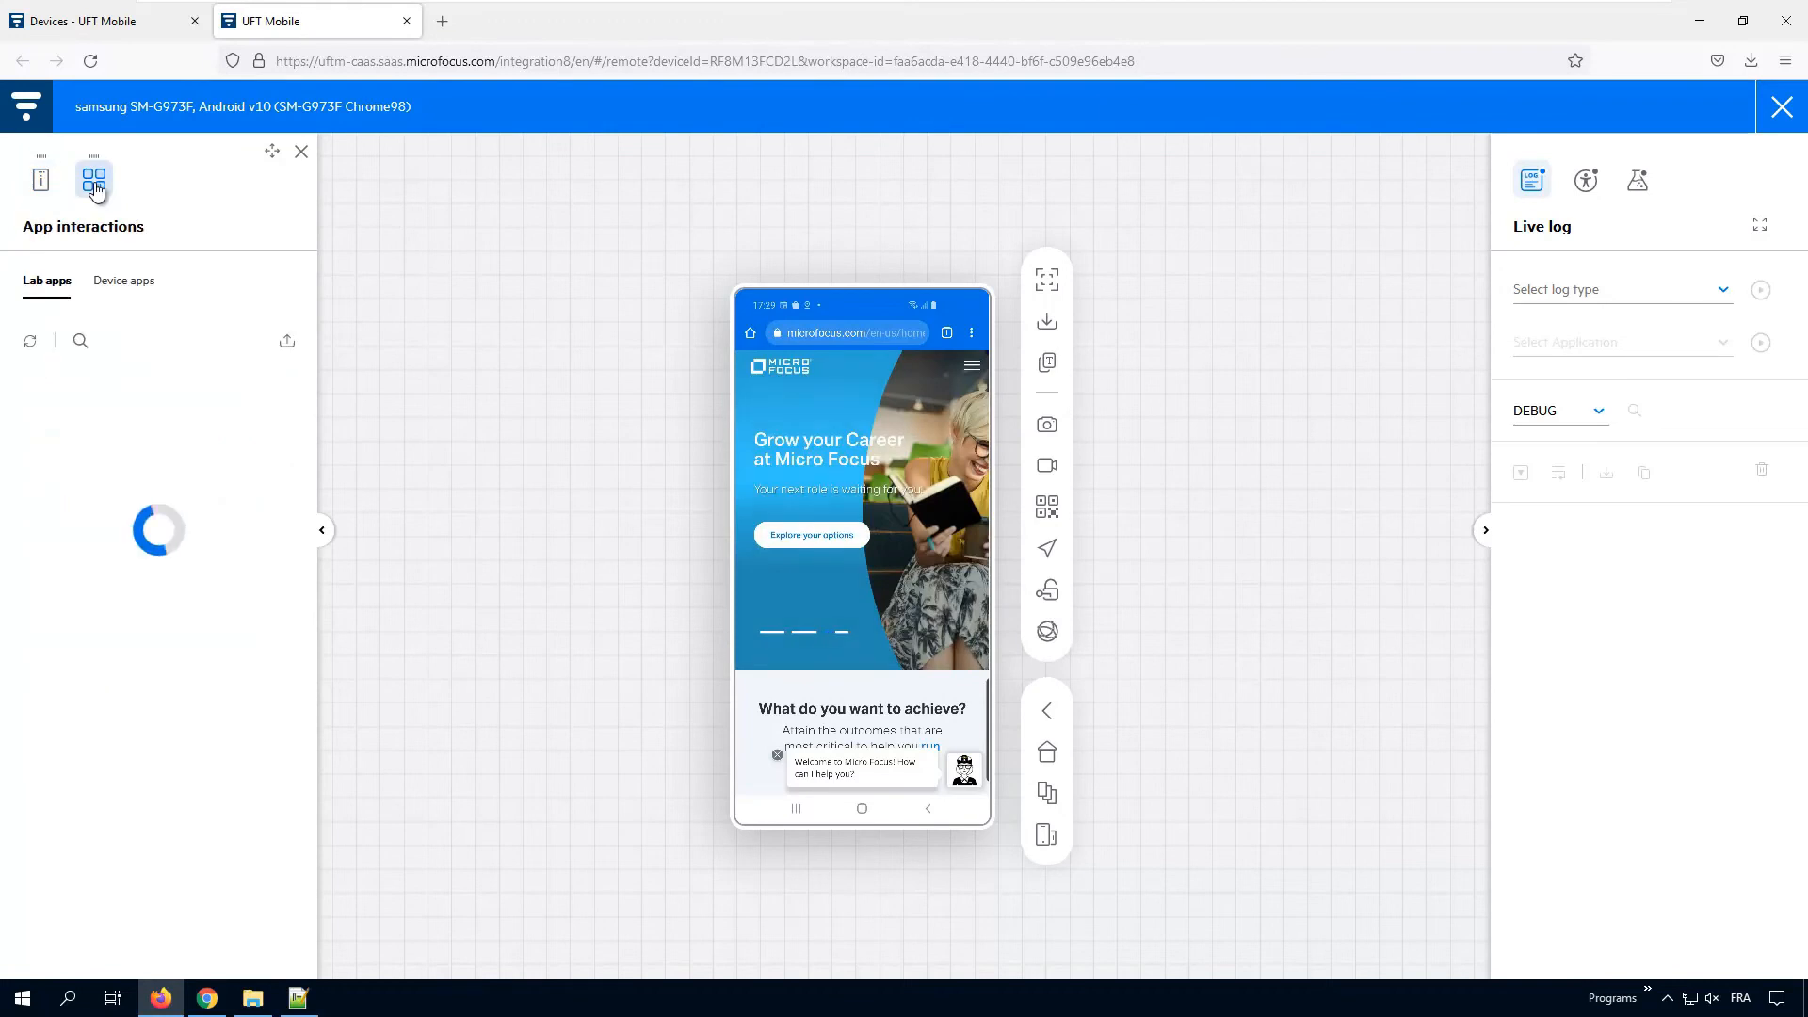
click(122, 283)
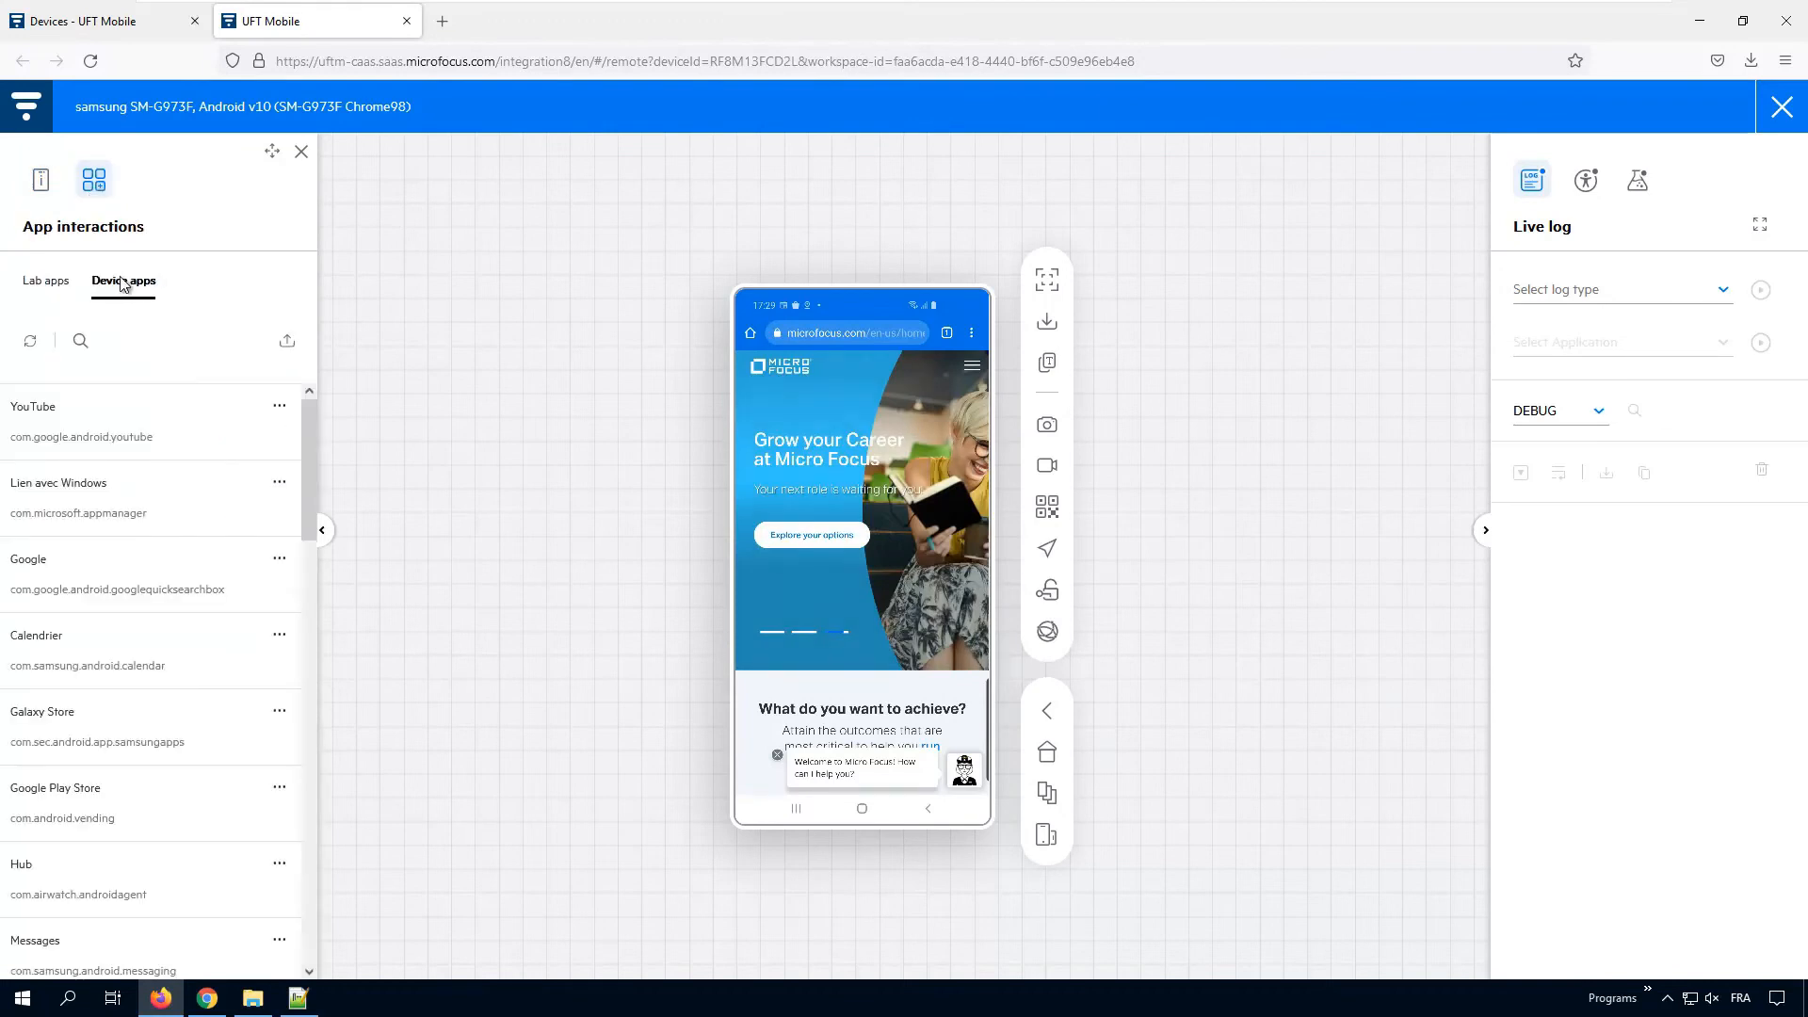
click(81, 340)
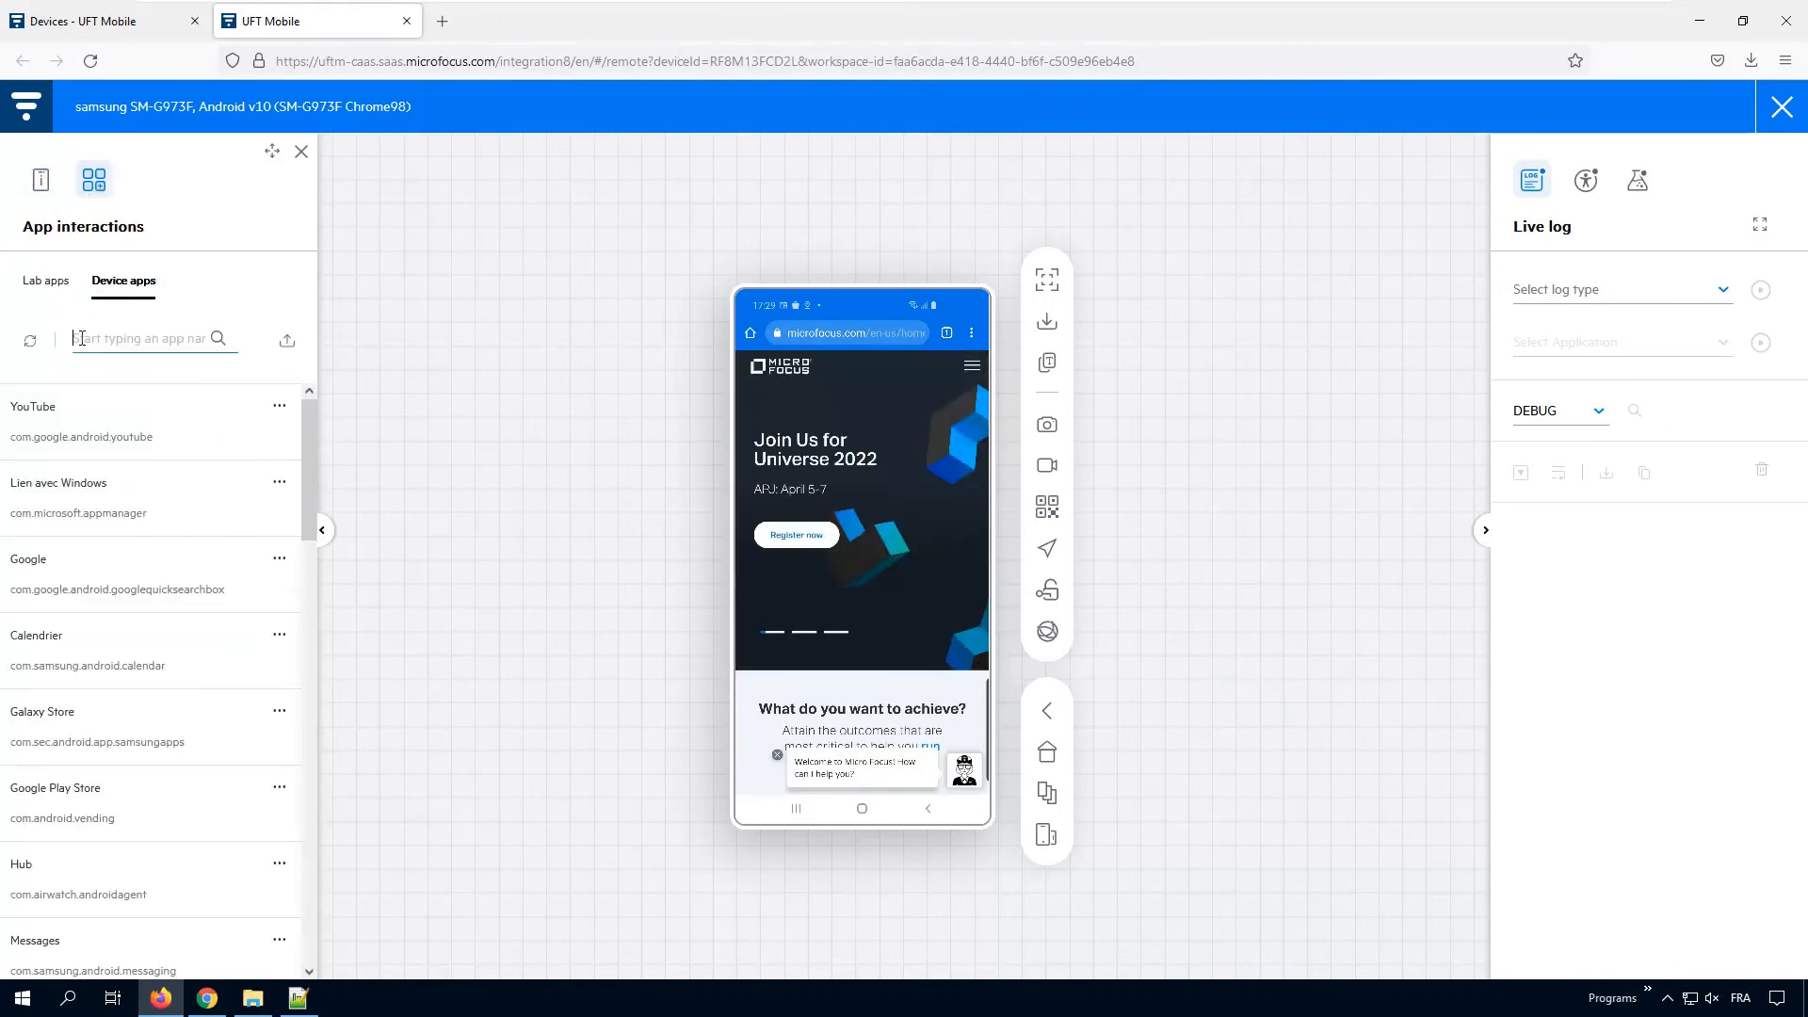
text(chrome)
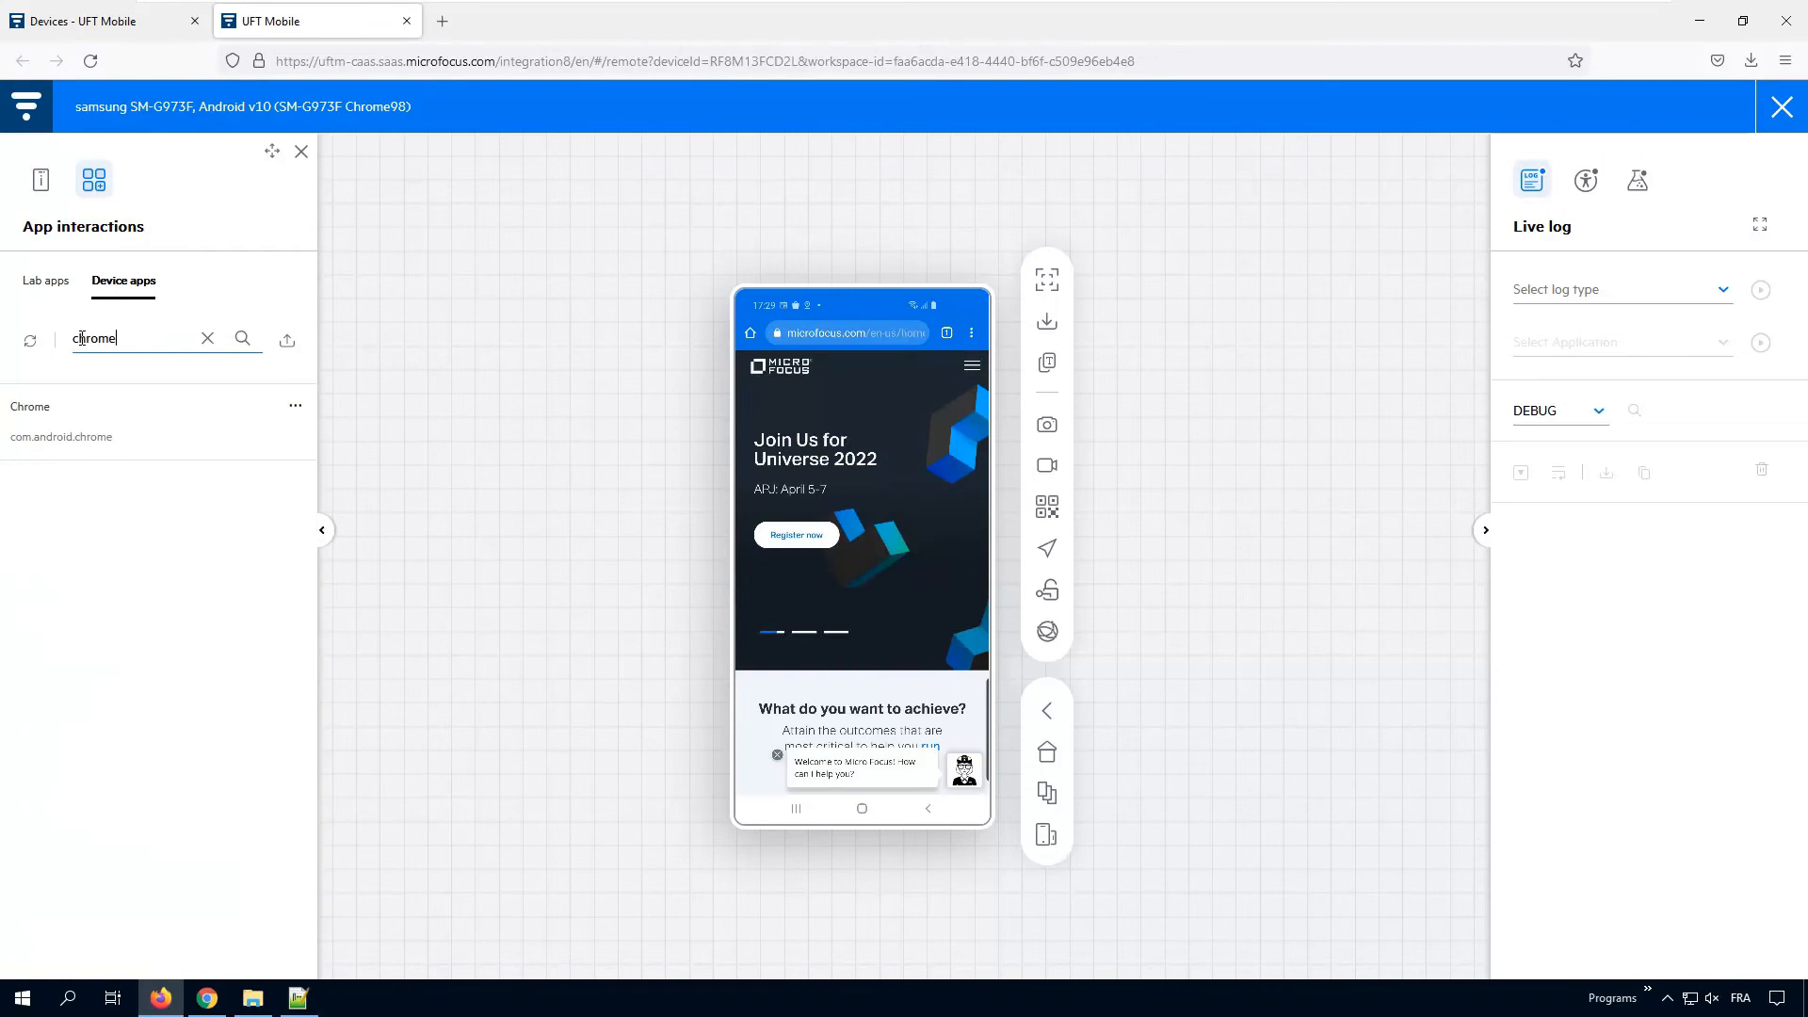
click(295, 404)
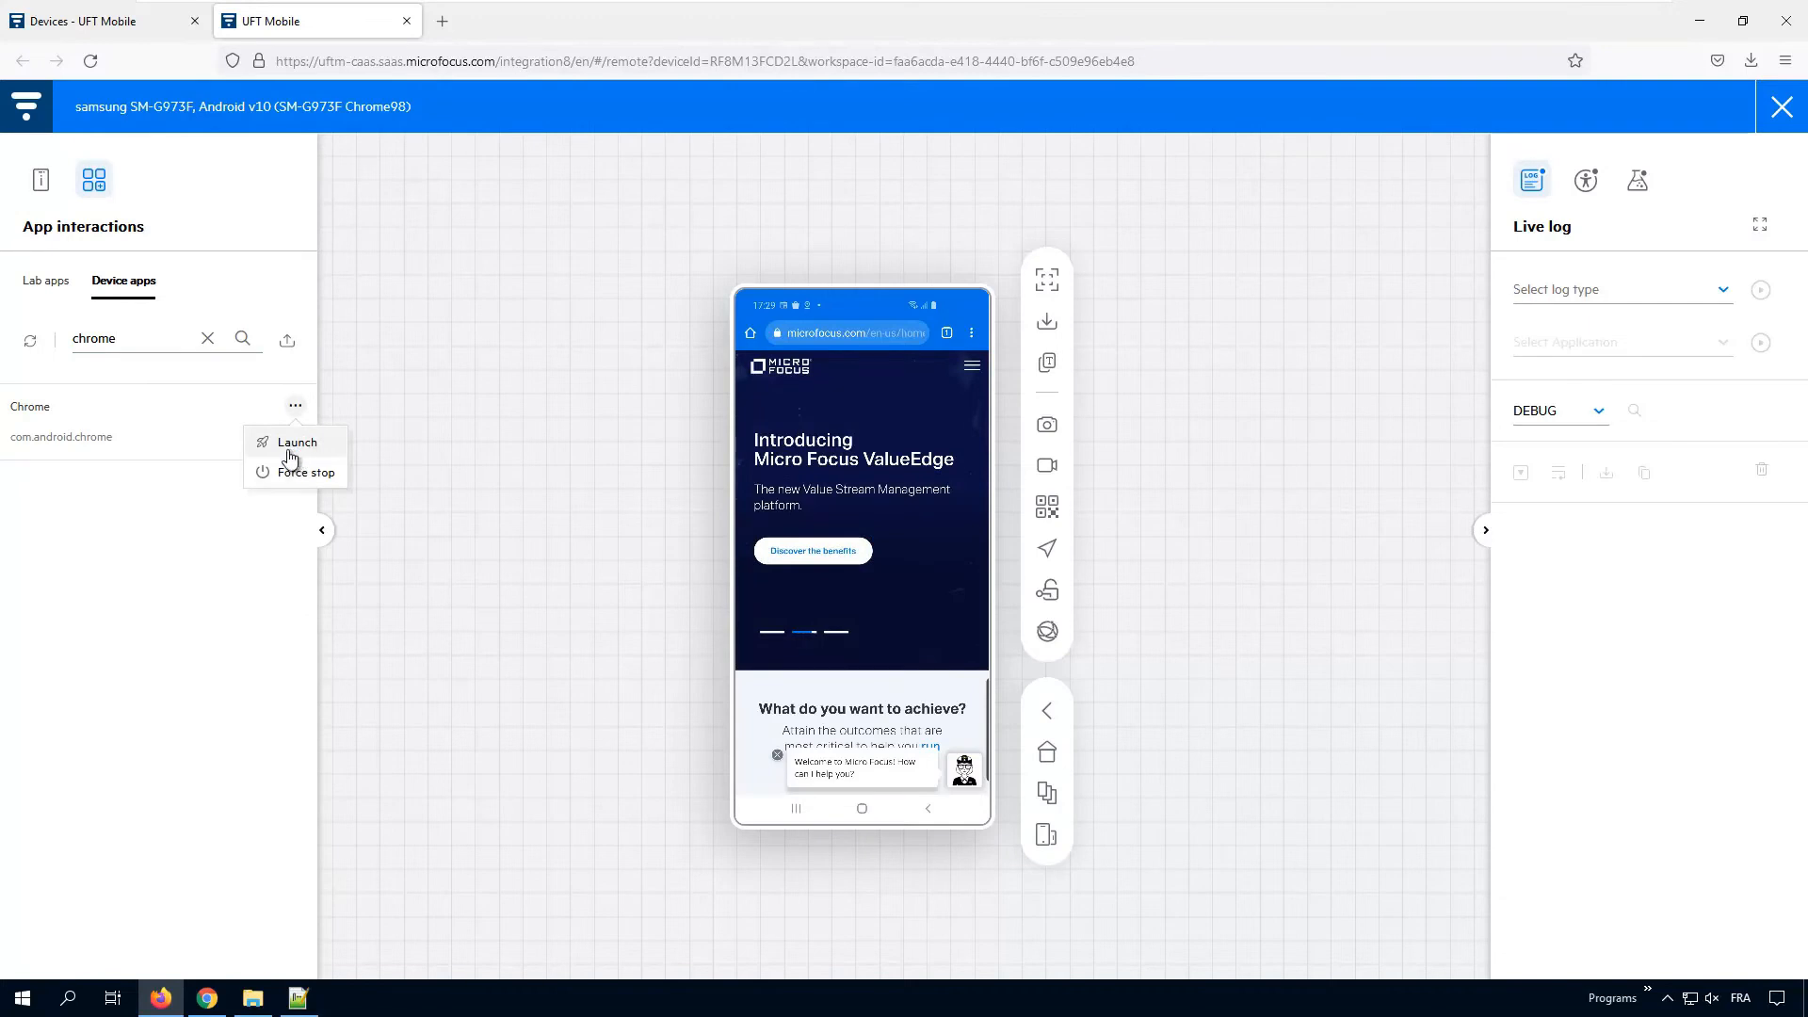
click(290, 447)
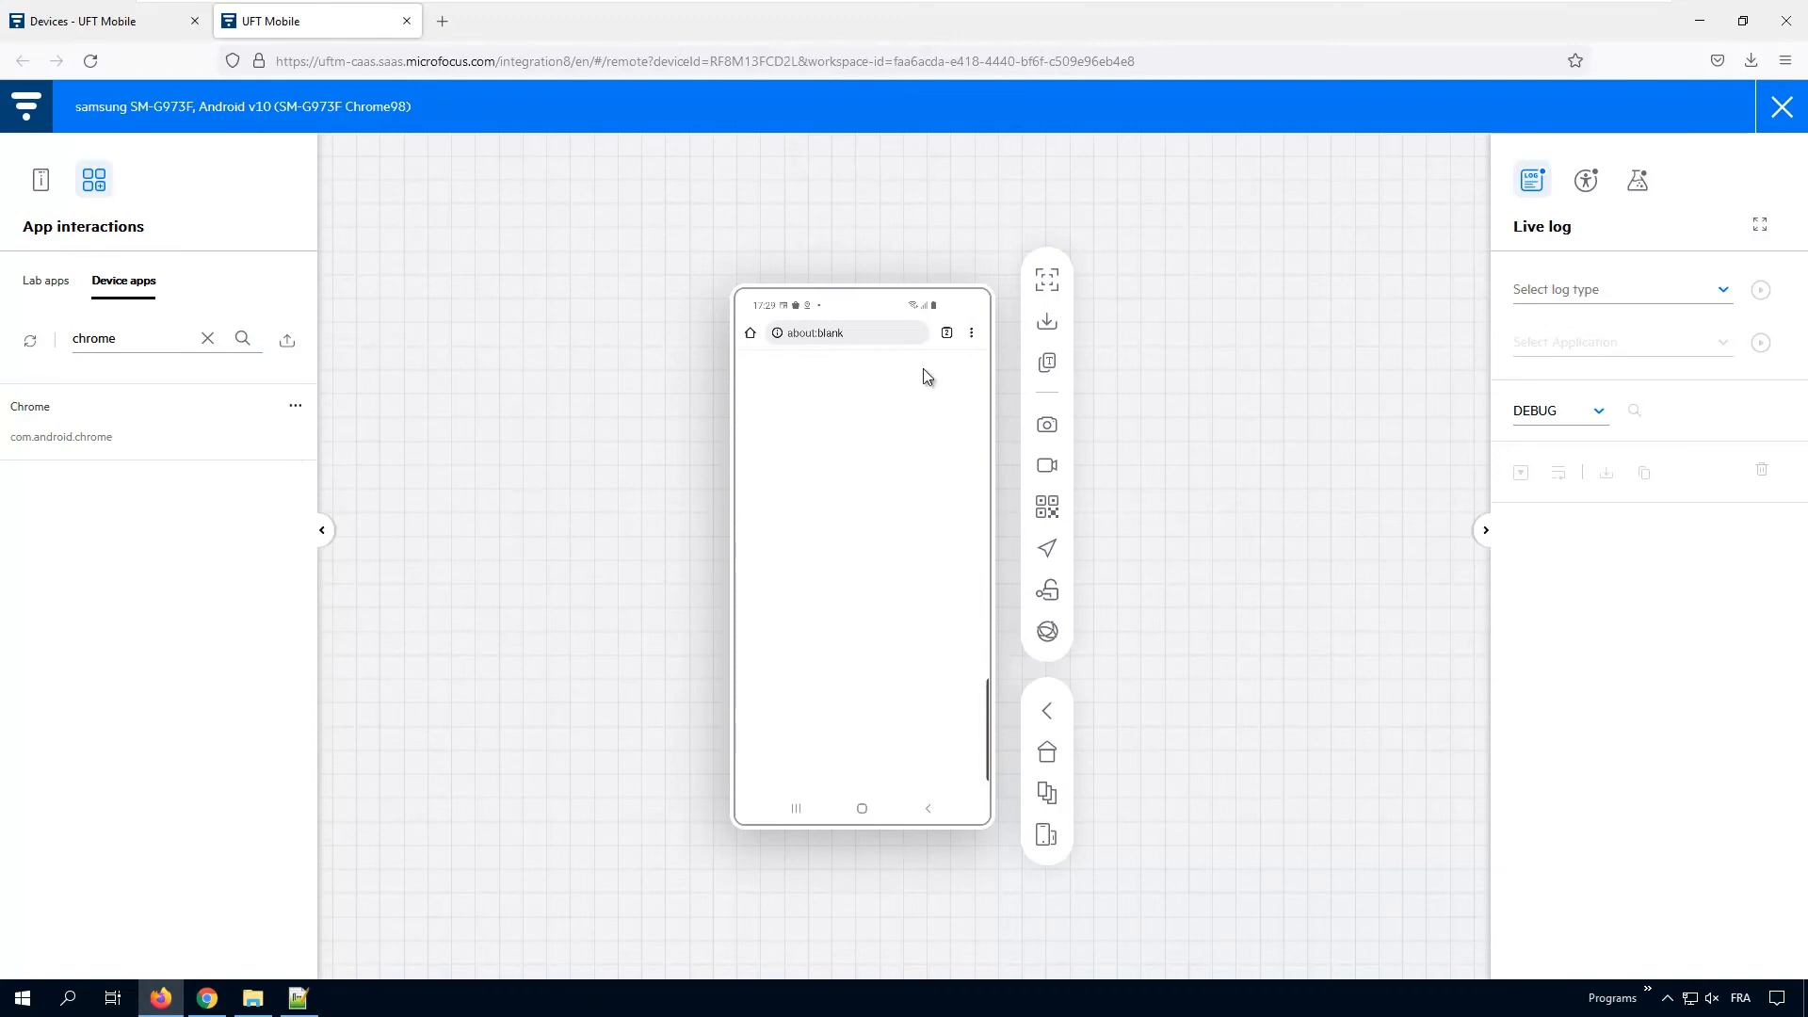
click(945, 333)
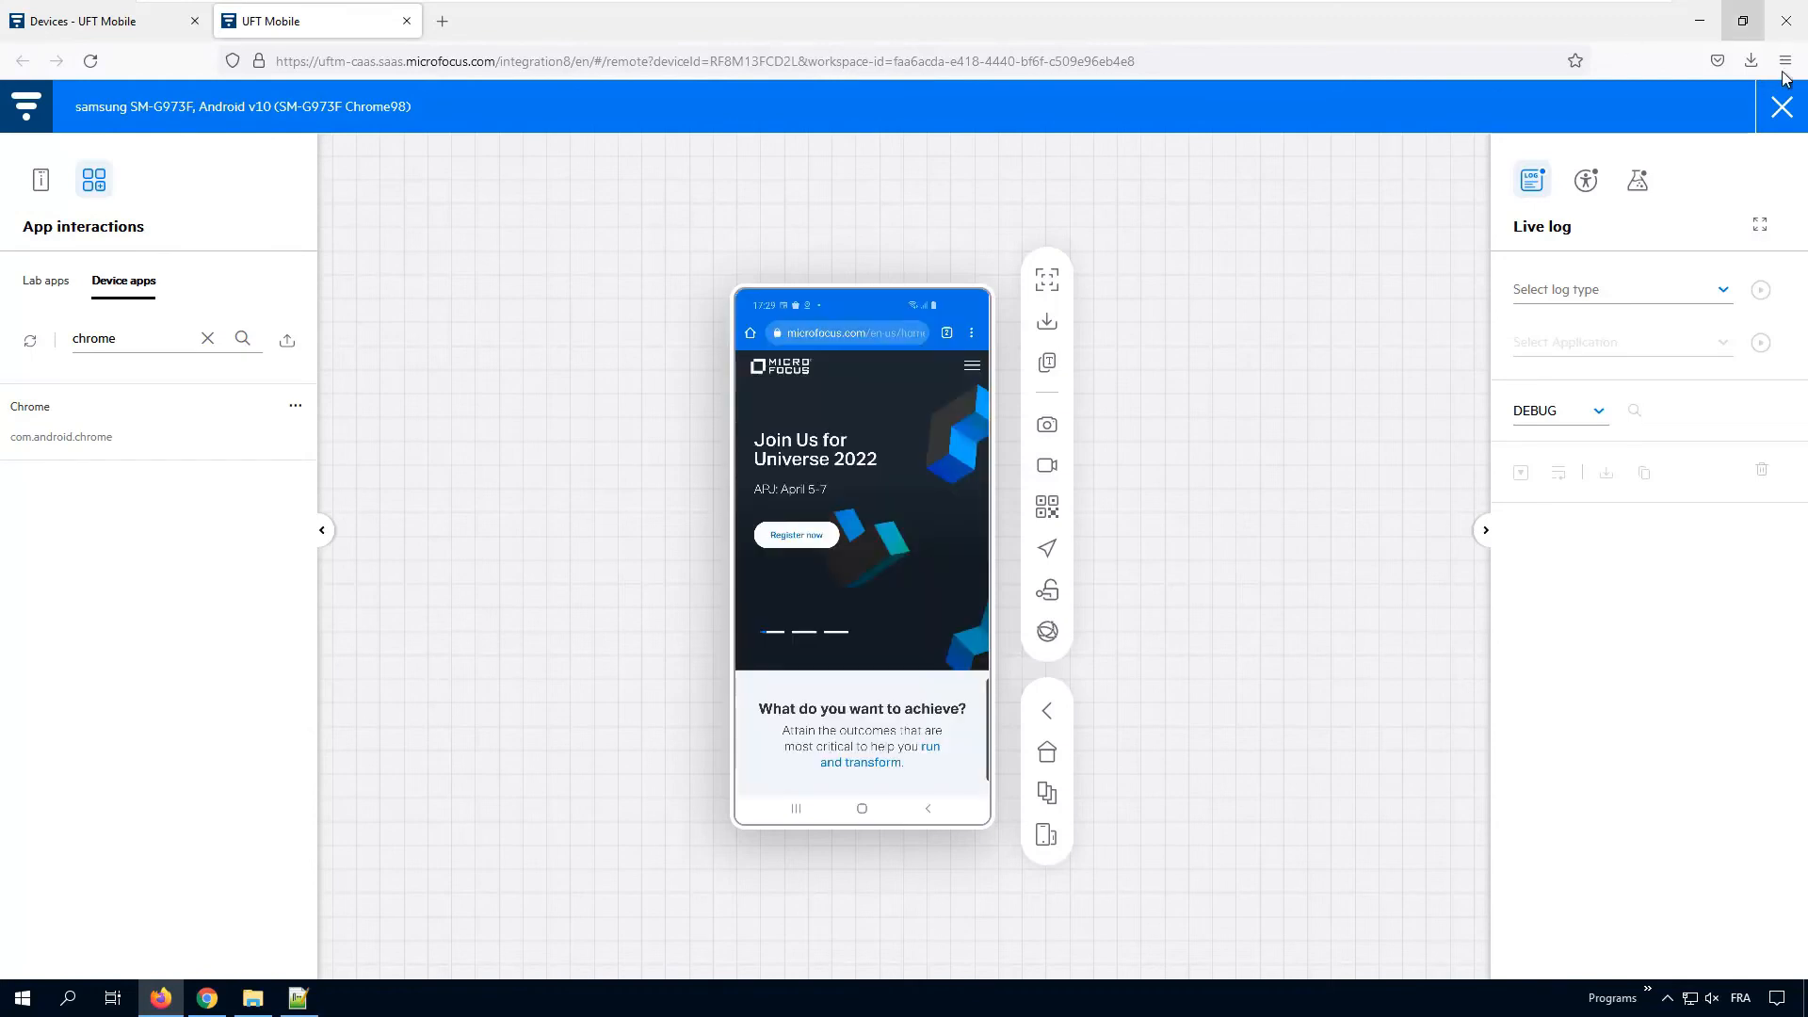
click(1776, 114)
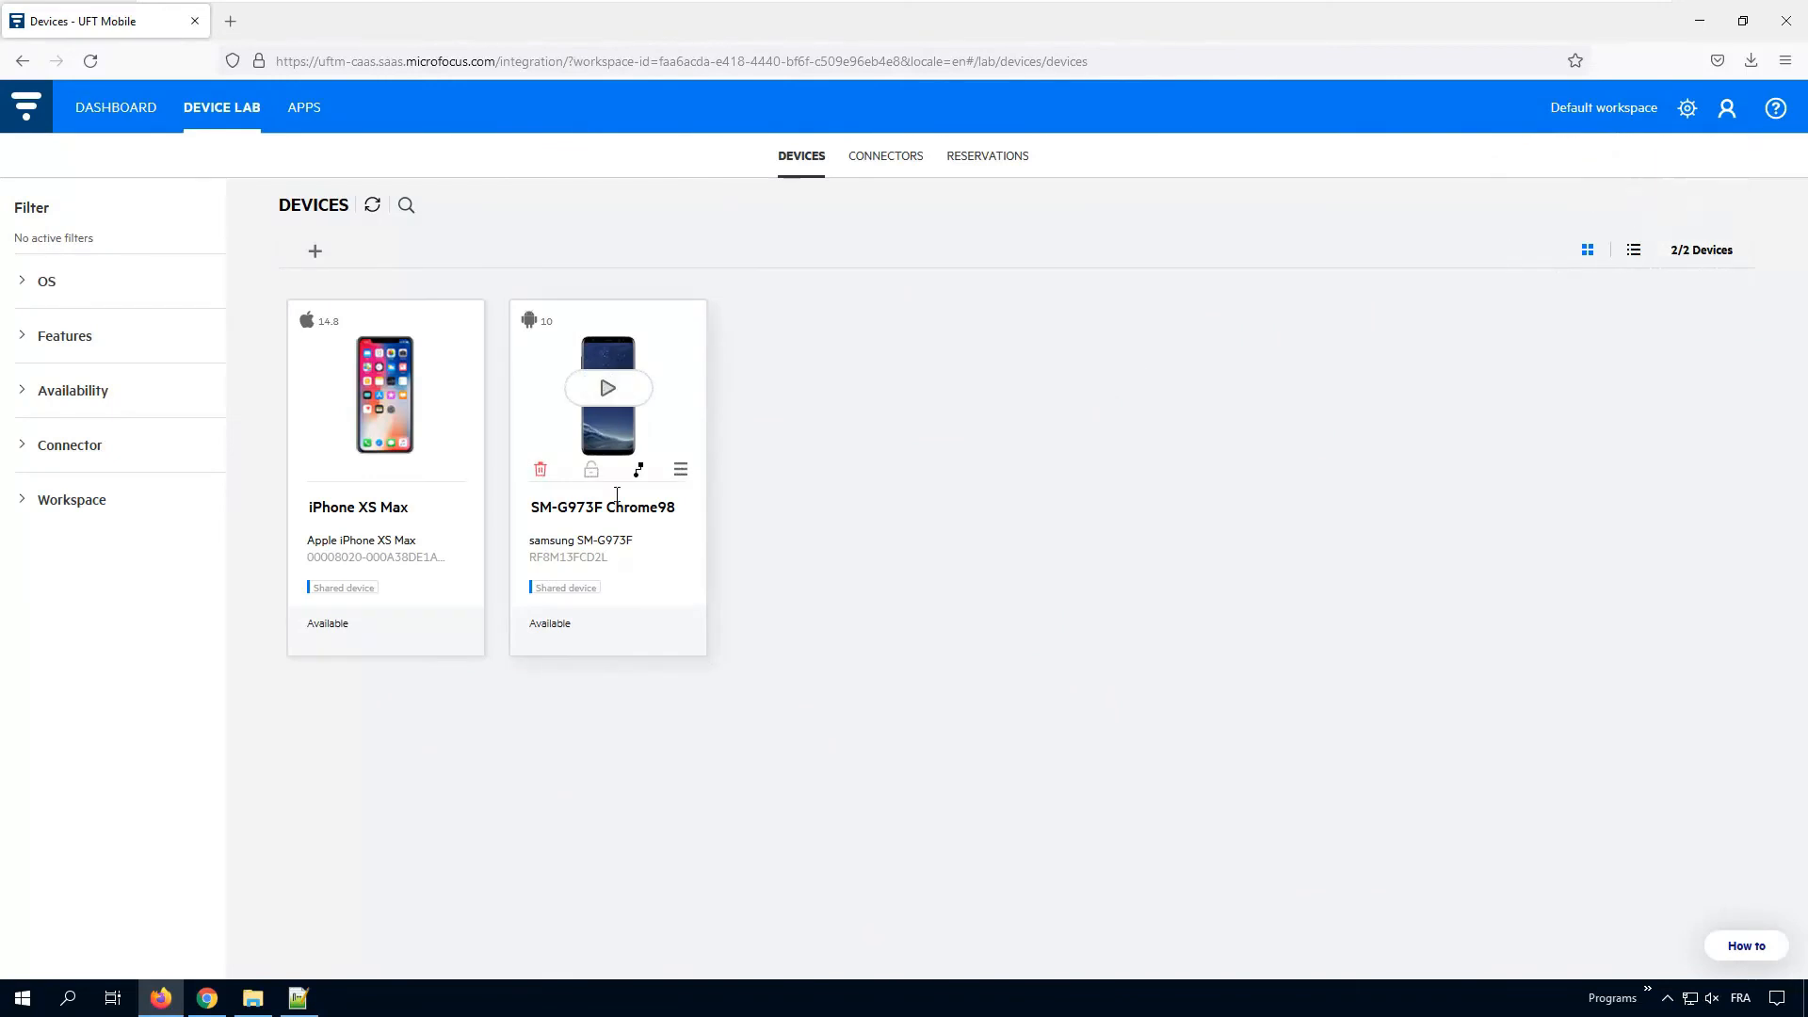
Step: Download the Windows Dev Access CLI and select the DevAccess folder in File Explorer
click(638, 469)
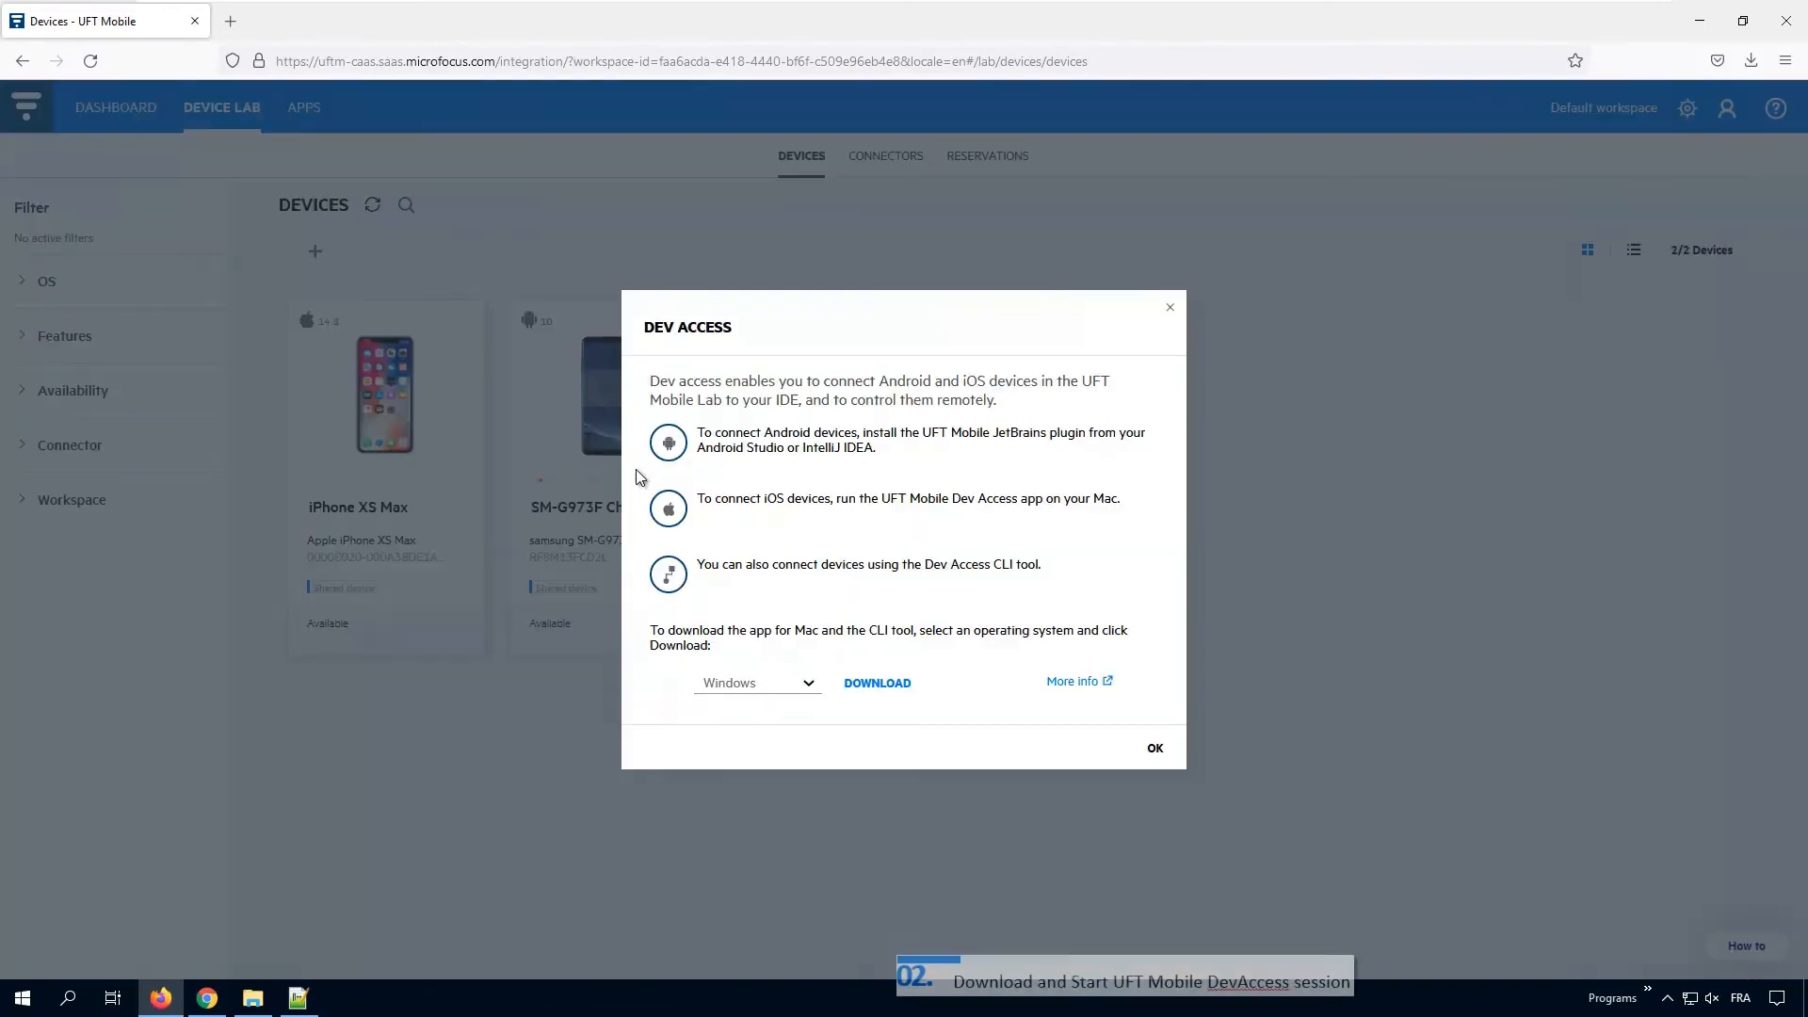
click(870, 691)
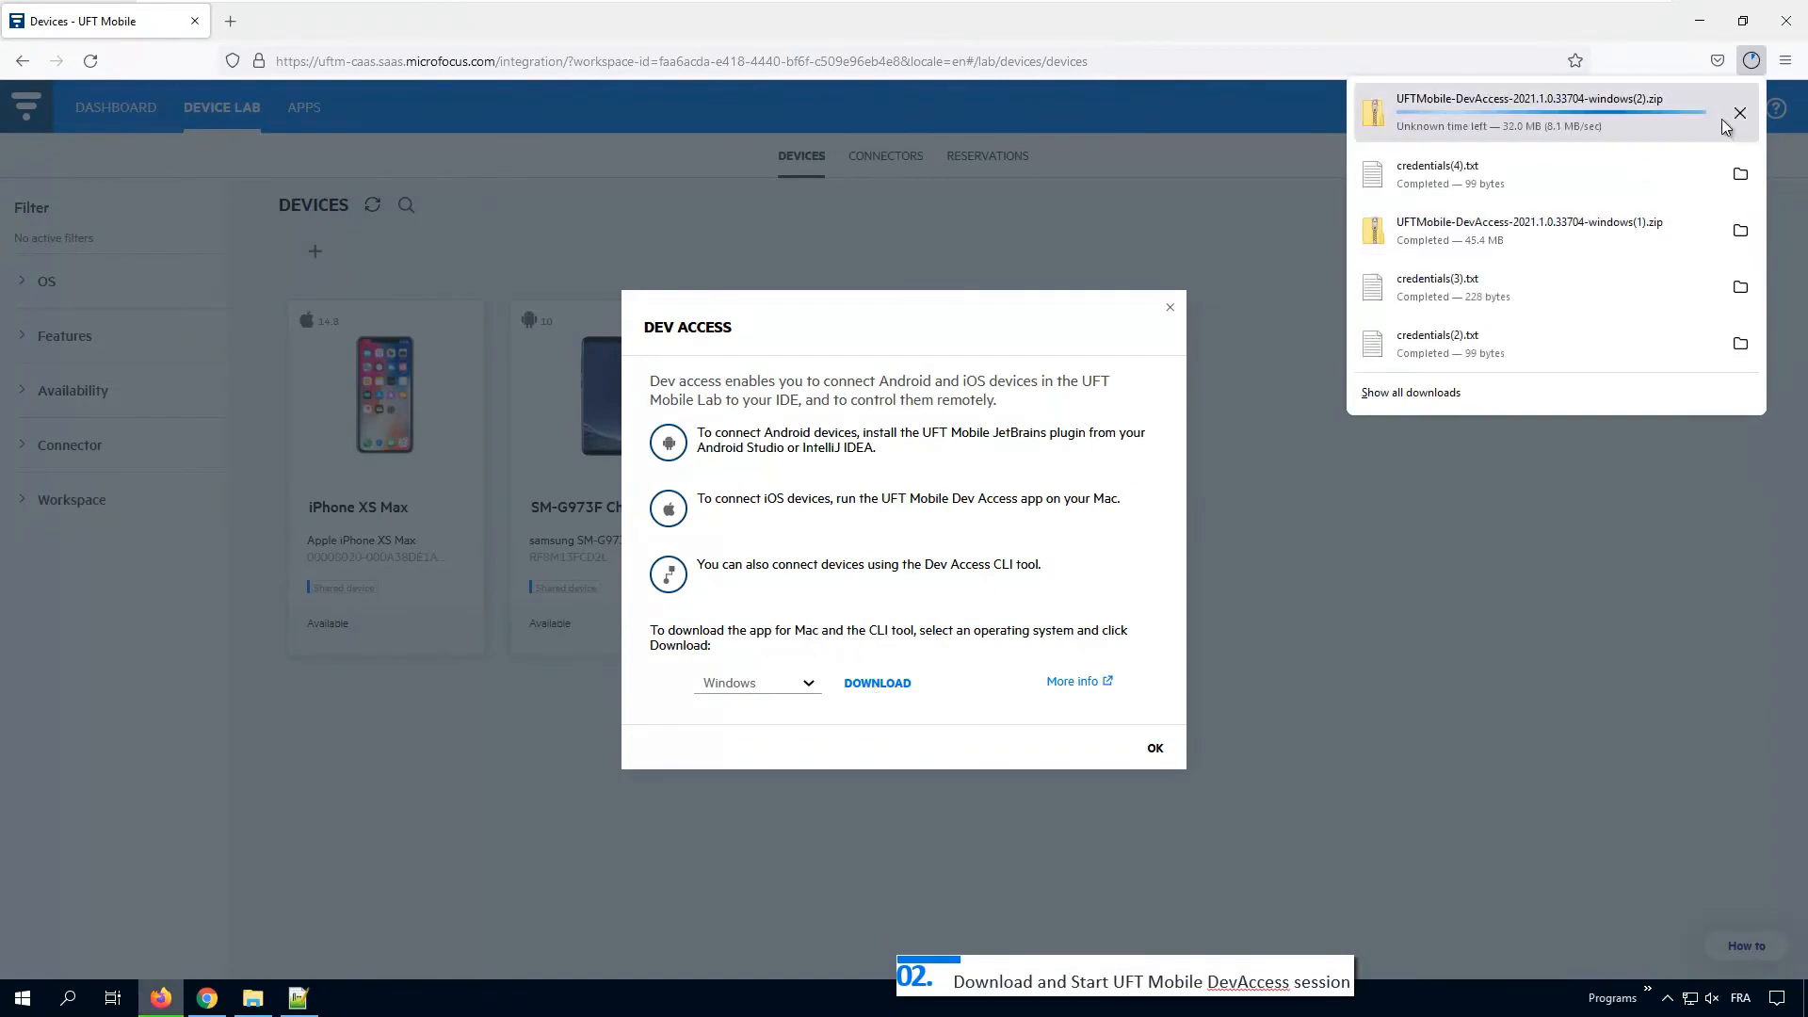
click(1152, 754)
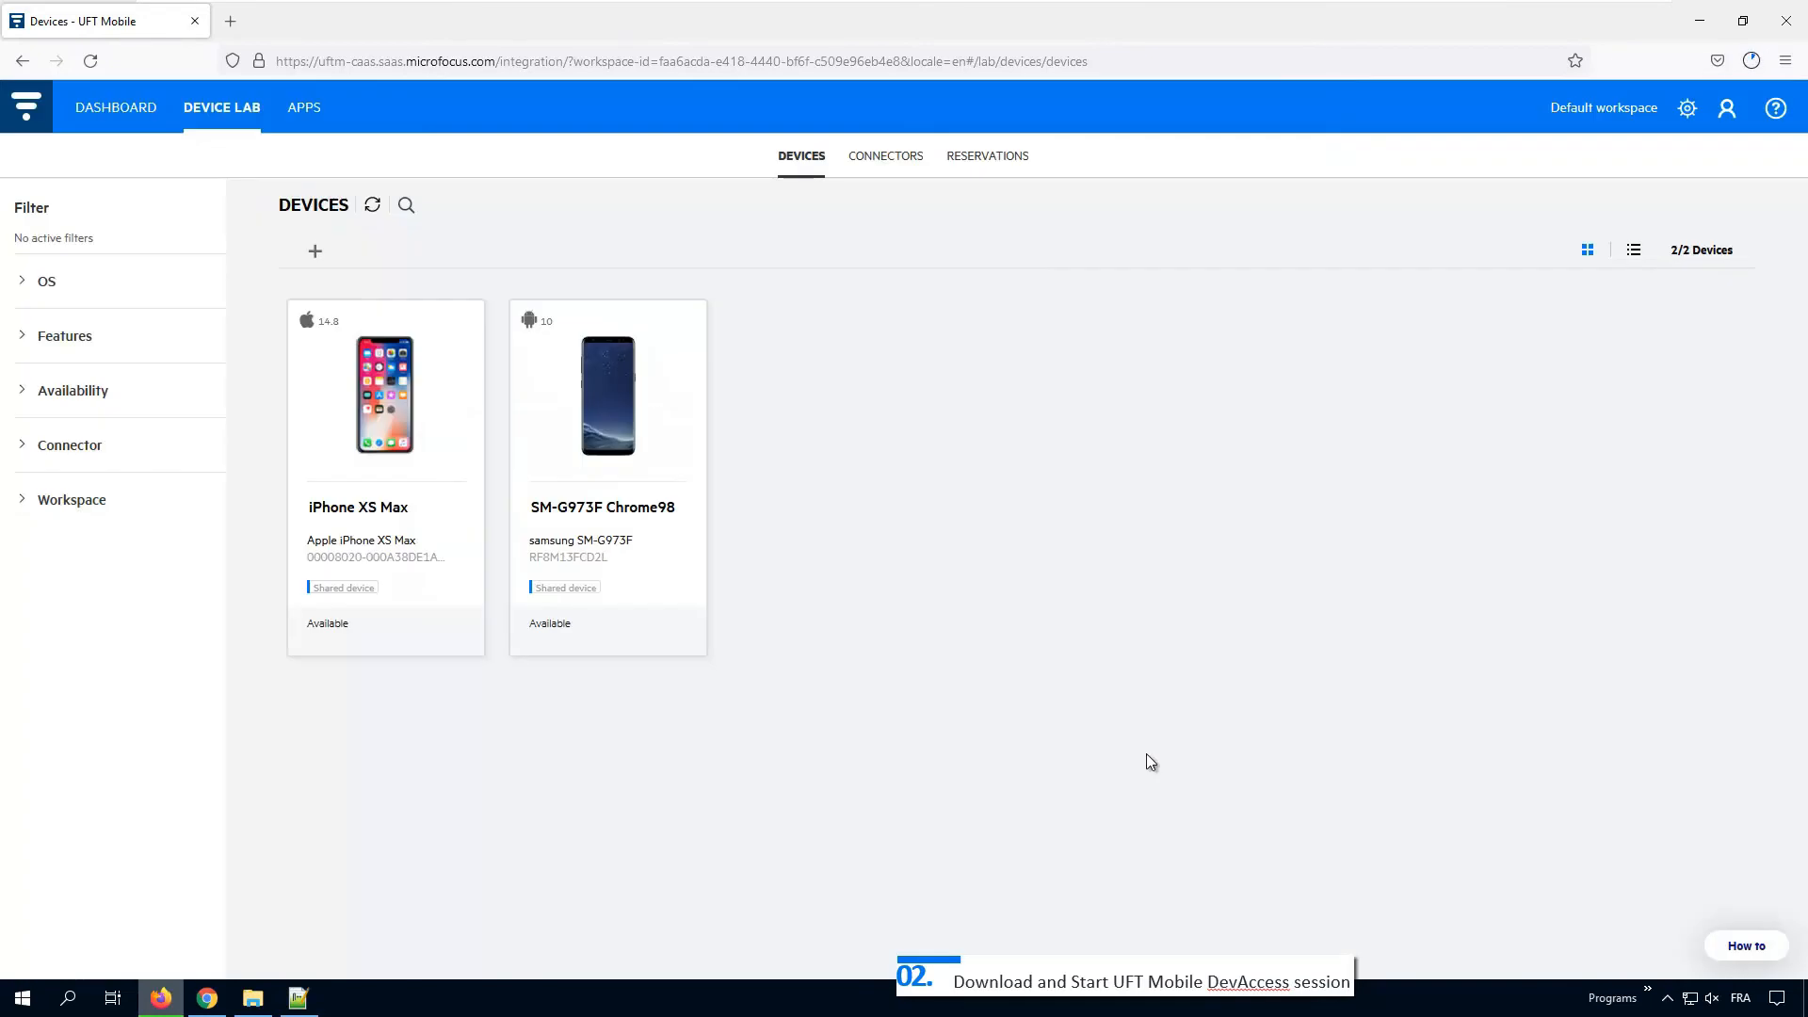
key(alt+Tab)
click(1189, 450)
Step: Run dev-access.bat from the extracted package, widen its console, and select the saved key in Notepad++
double_click(1189, 451)
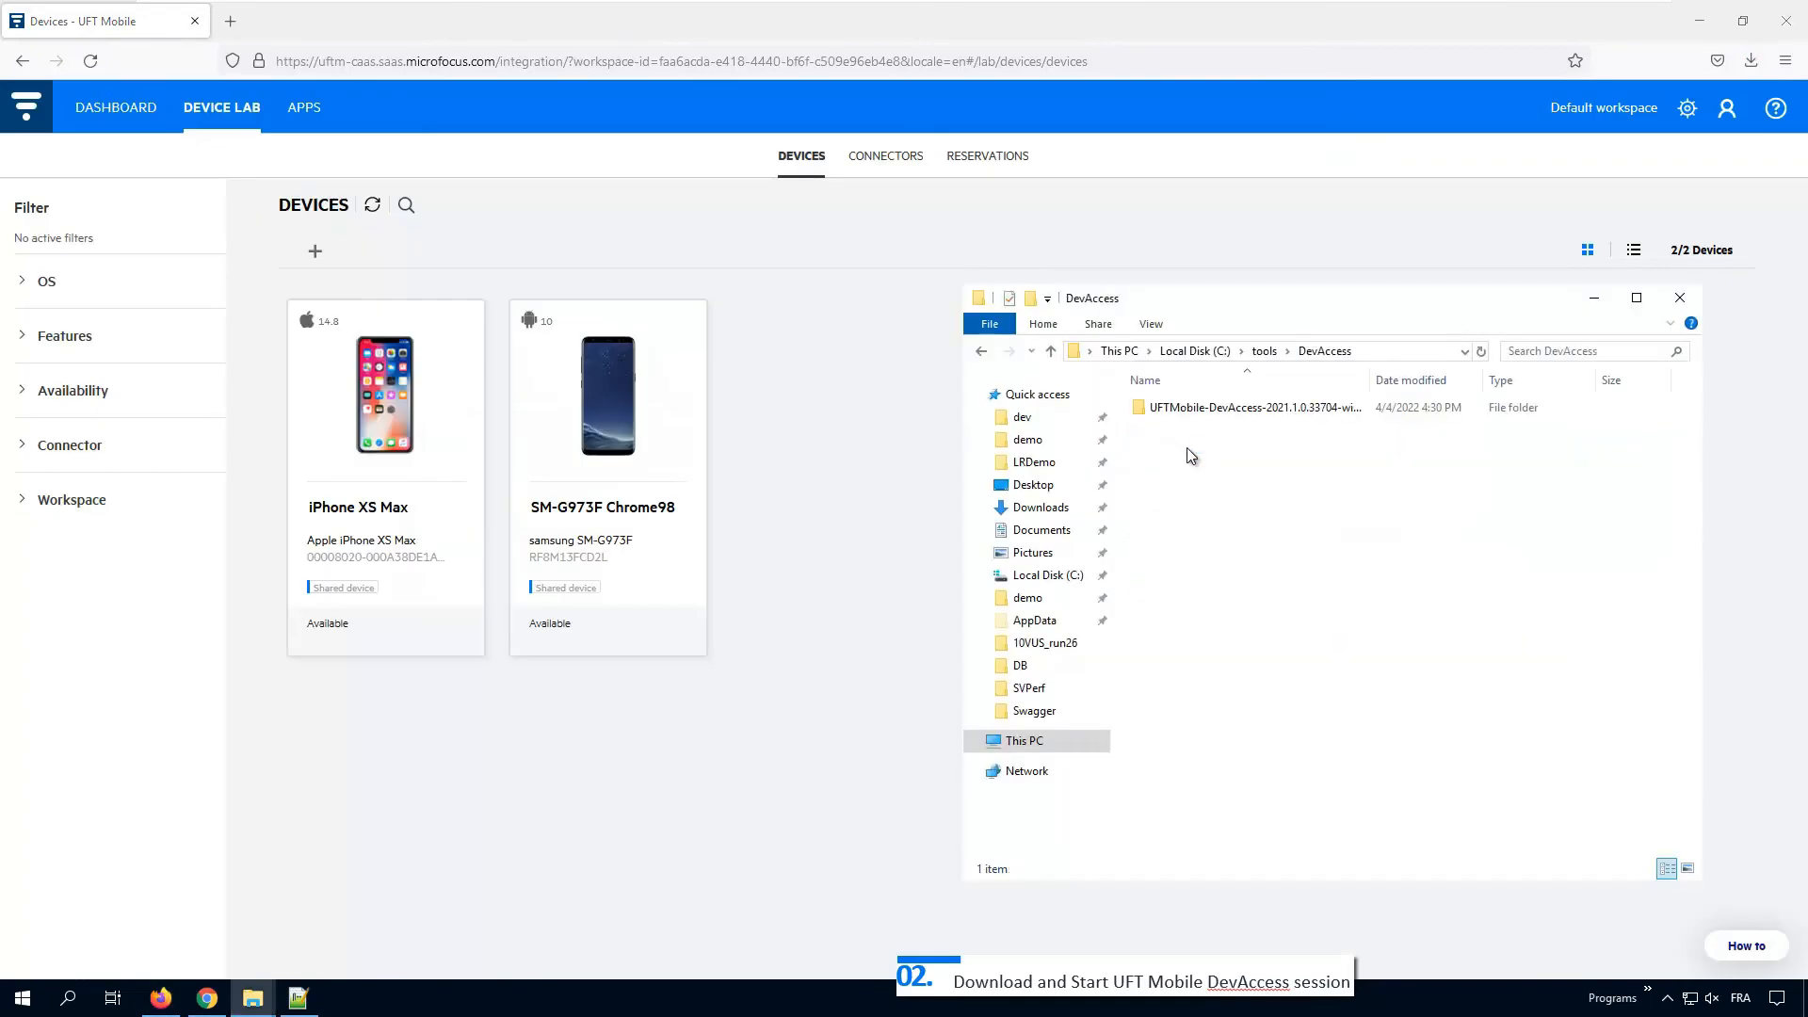
double_click(1192, 415)
double_click(1192, 429)
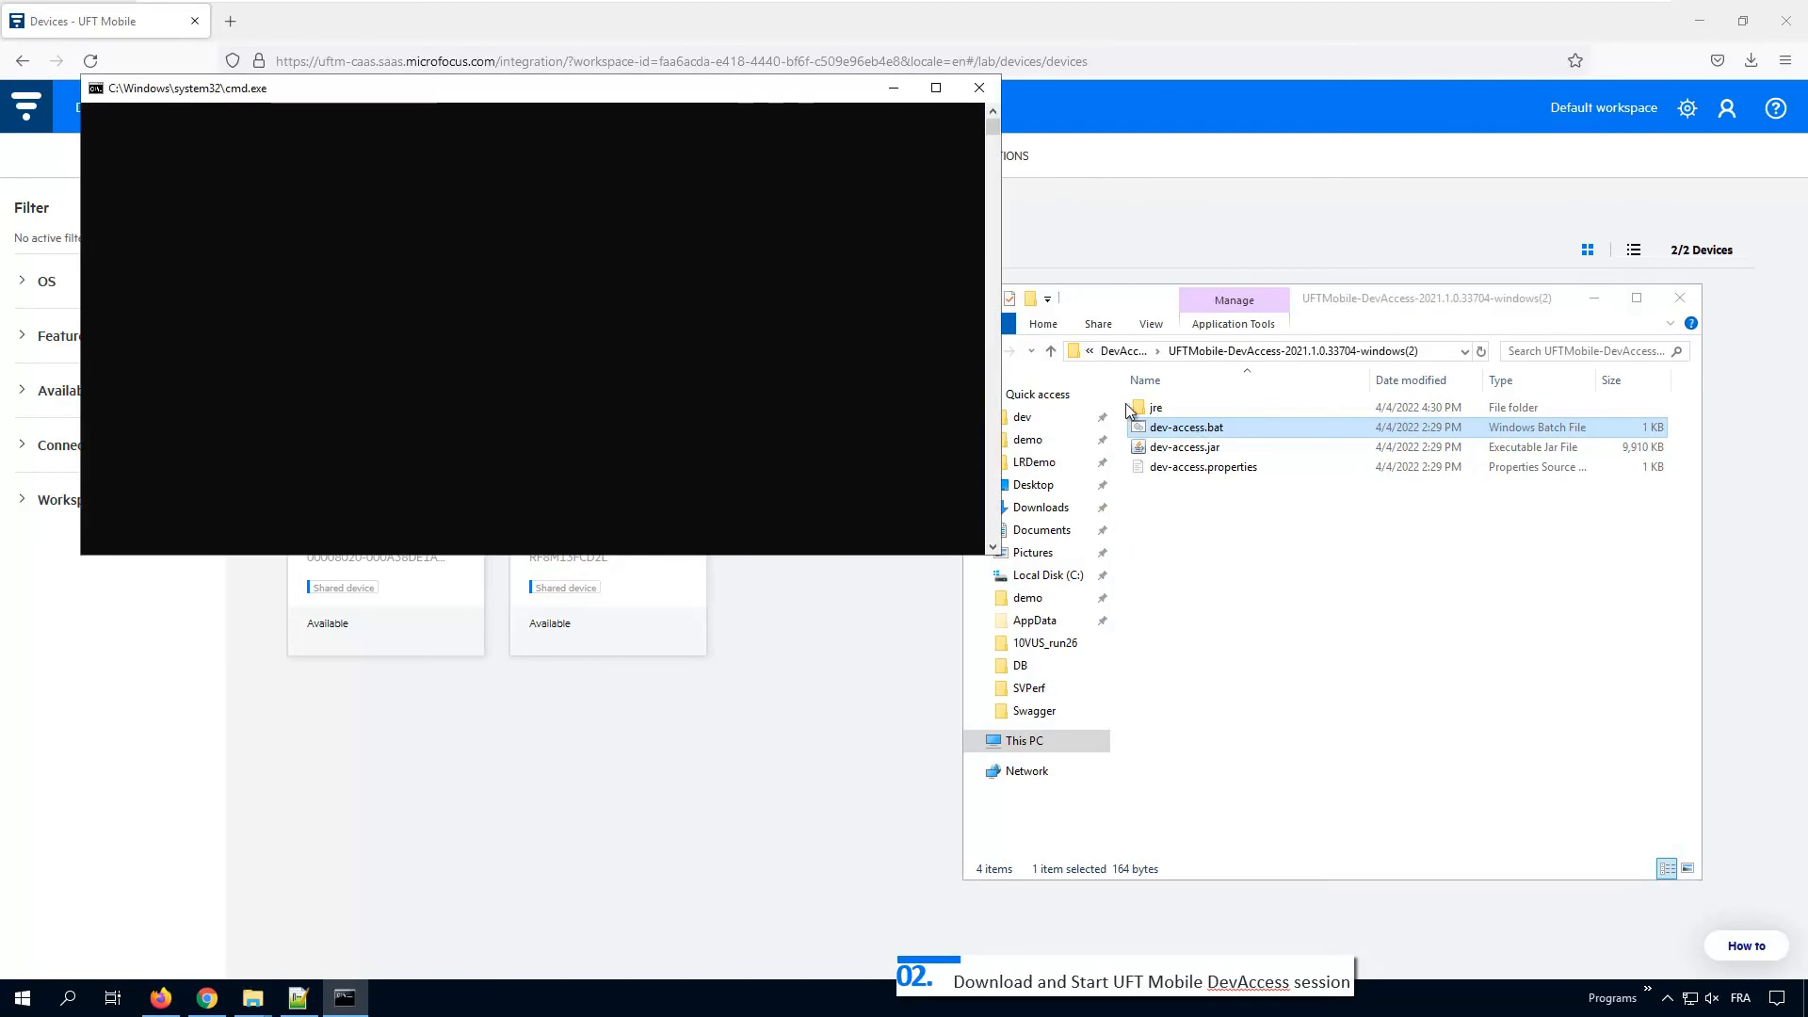
drag(999, 354, 1705, 373)
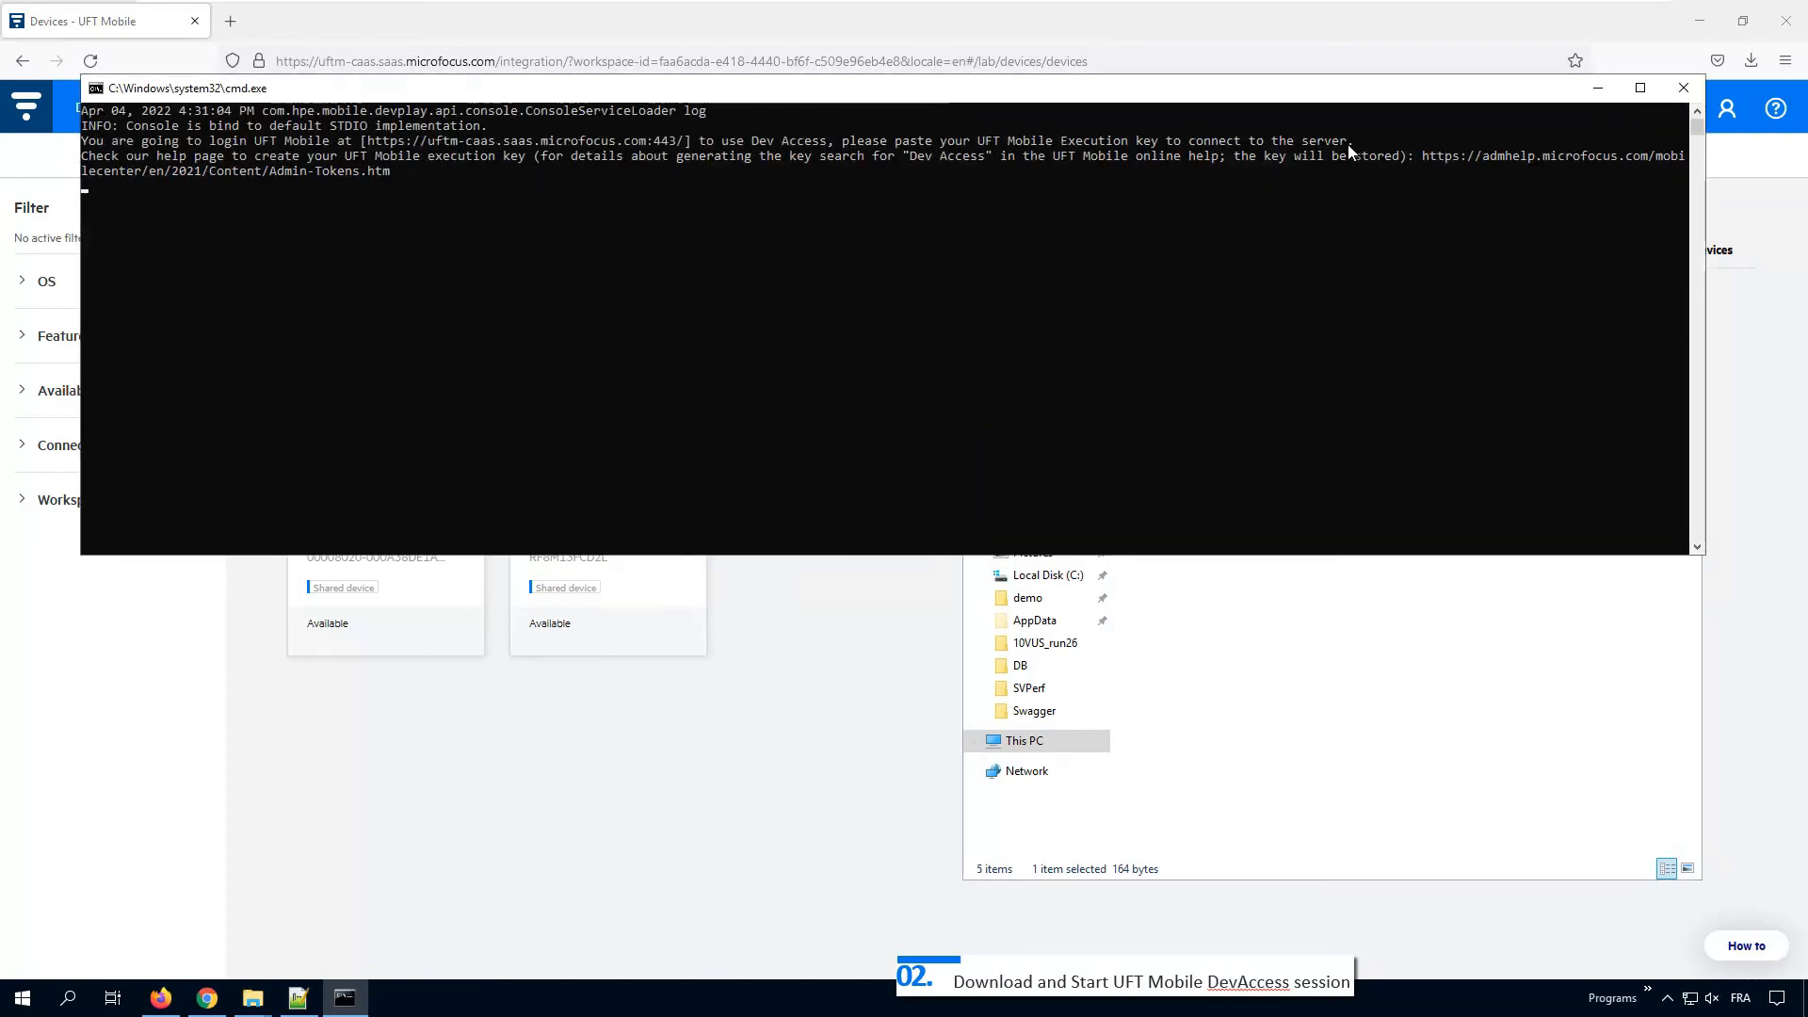
drag(1351, 141, 836, 148)
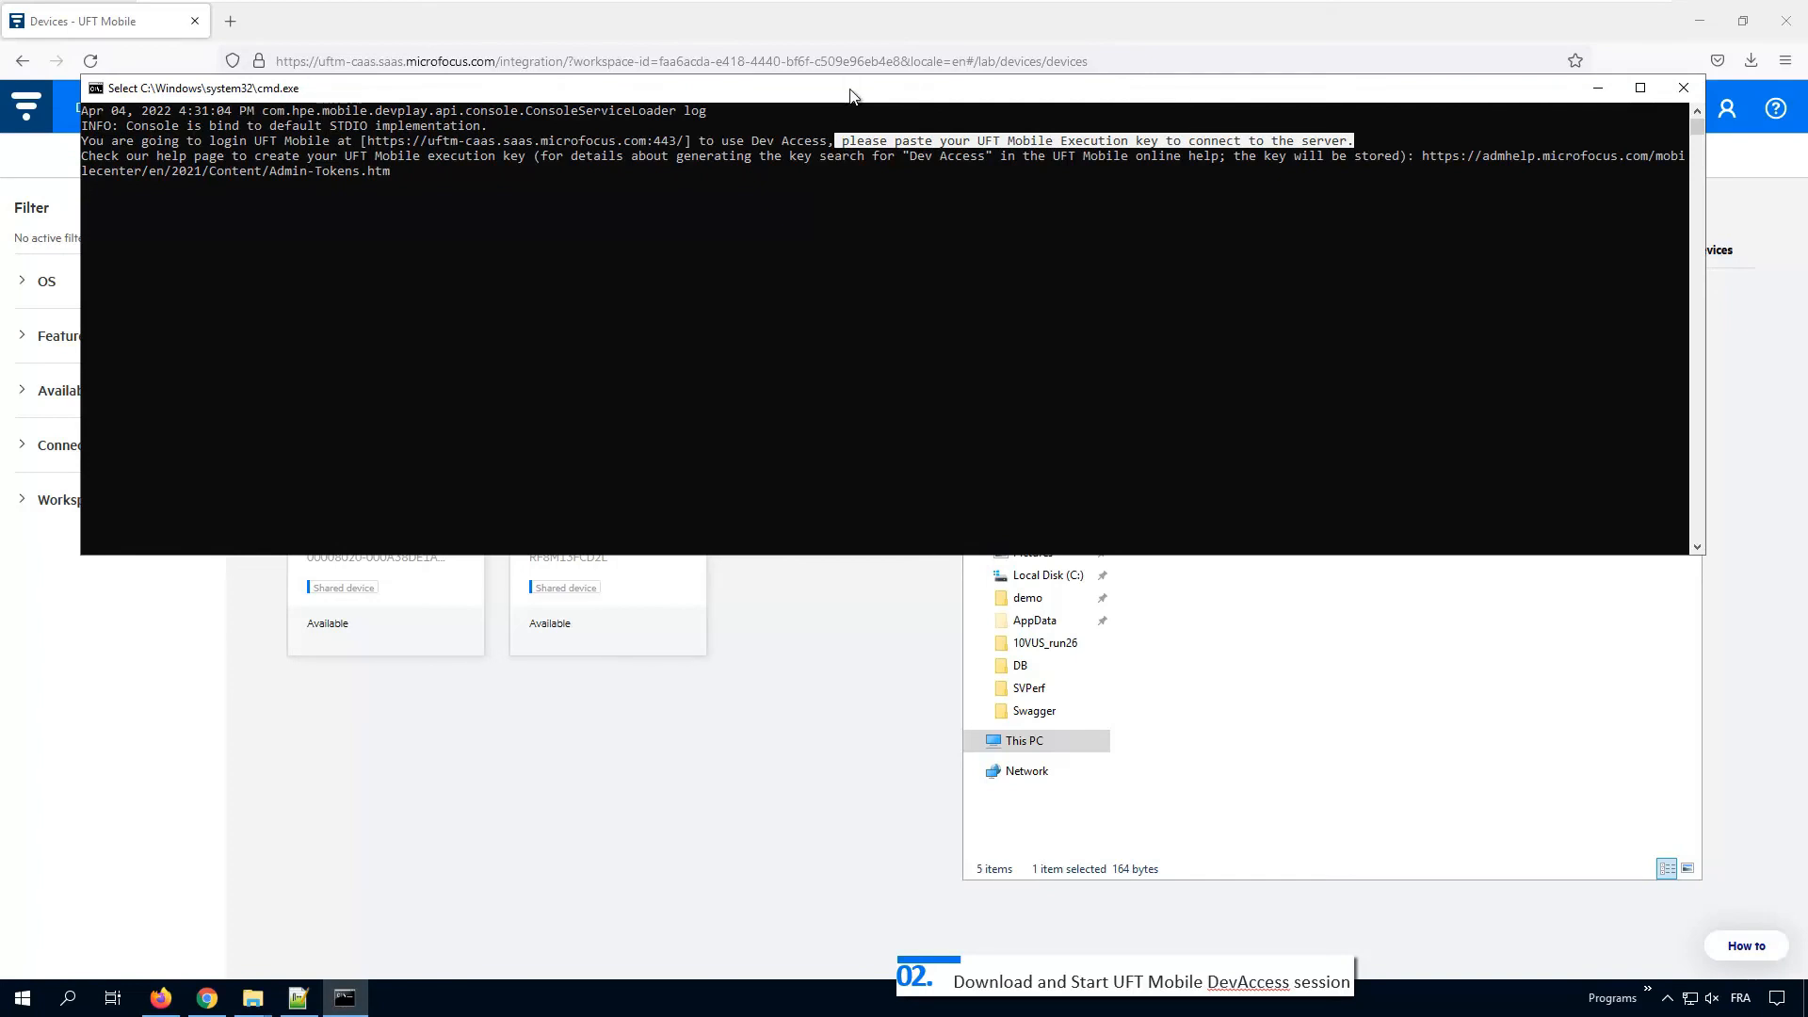
key(Escape)
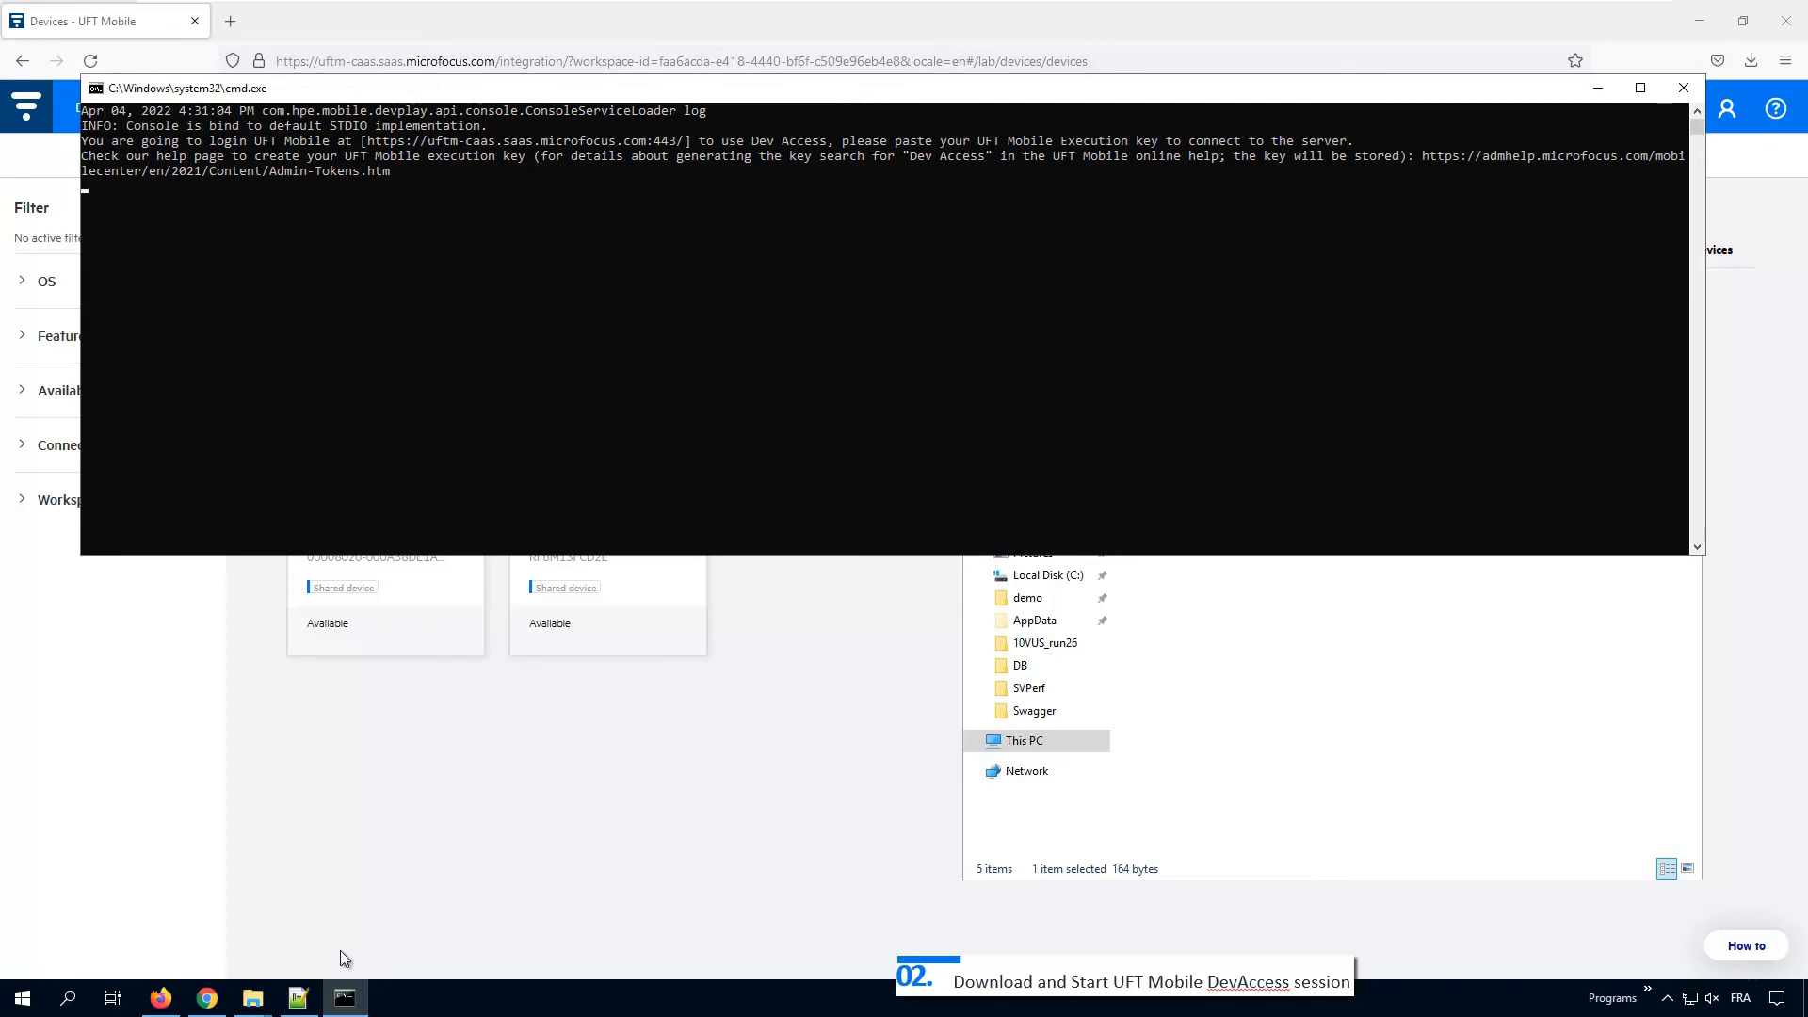
click(301, 997)
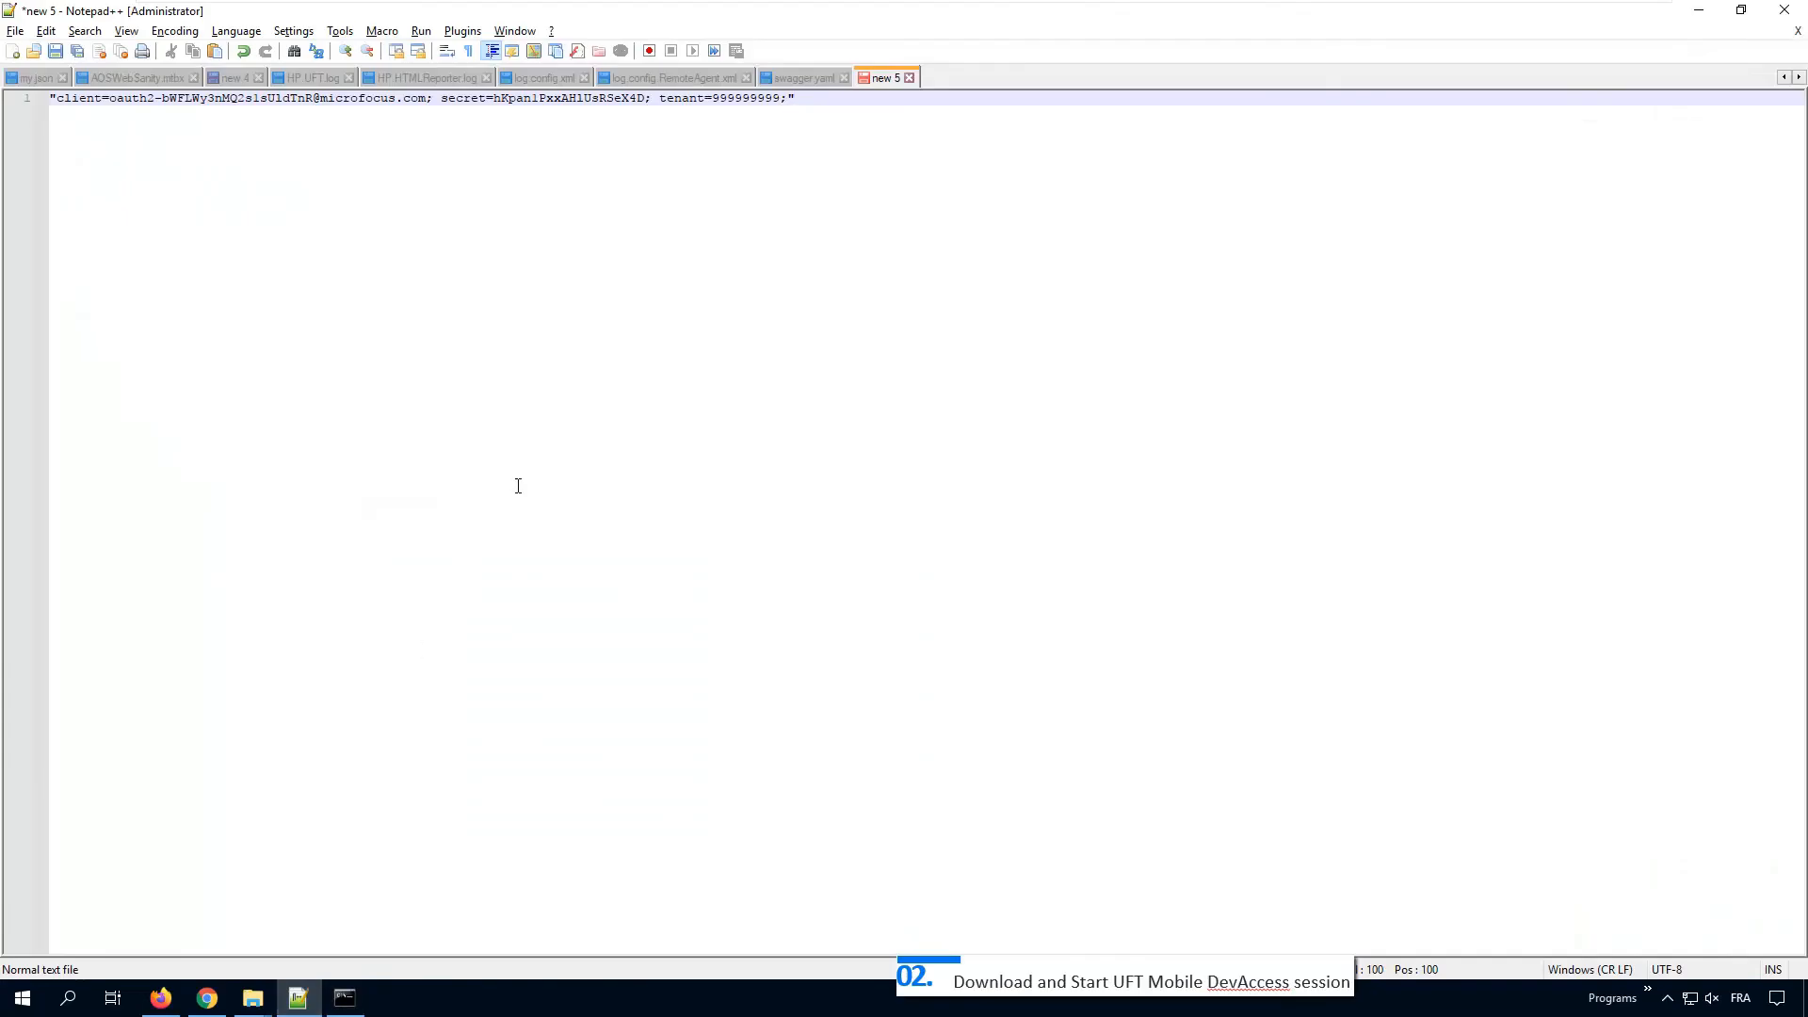
key(ctrl+a)
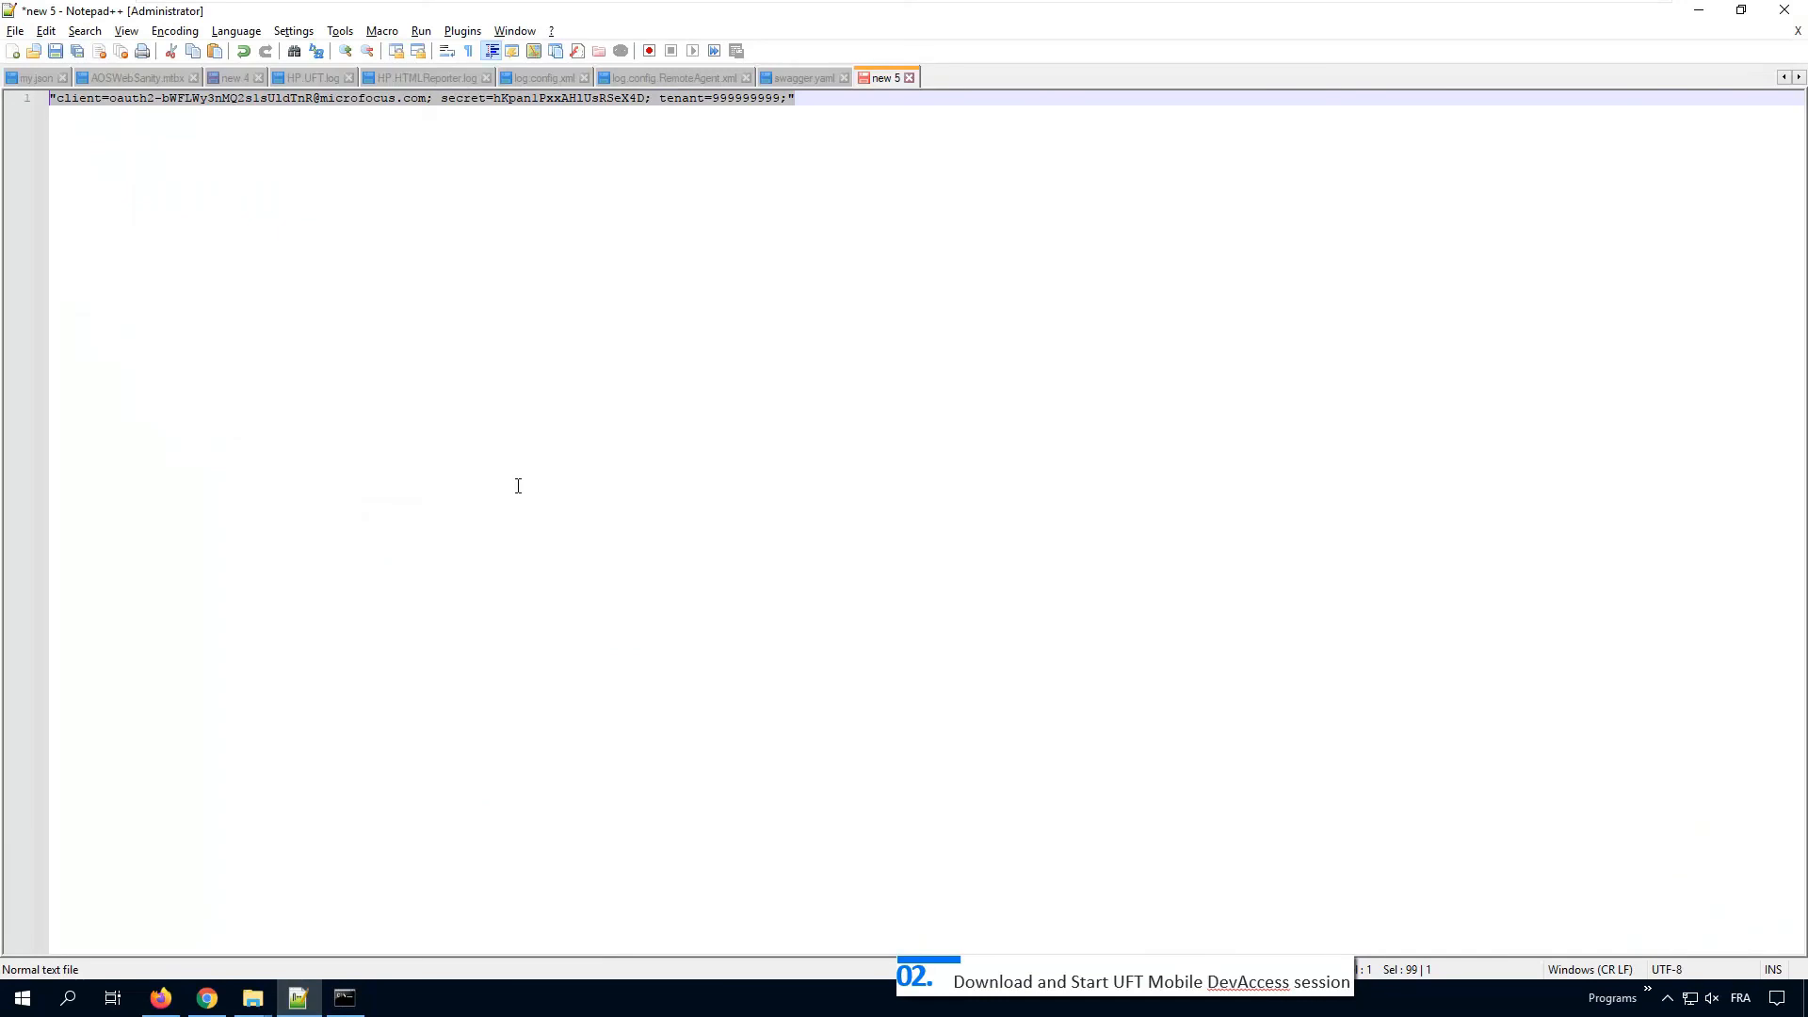
Step: Copy the execution key from Notepad++ and paste it at the Dev Access console prompt
right_click(432, 100)
click(472, 135)
key(alt+Tab)
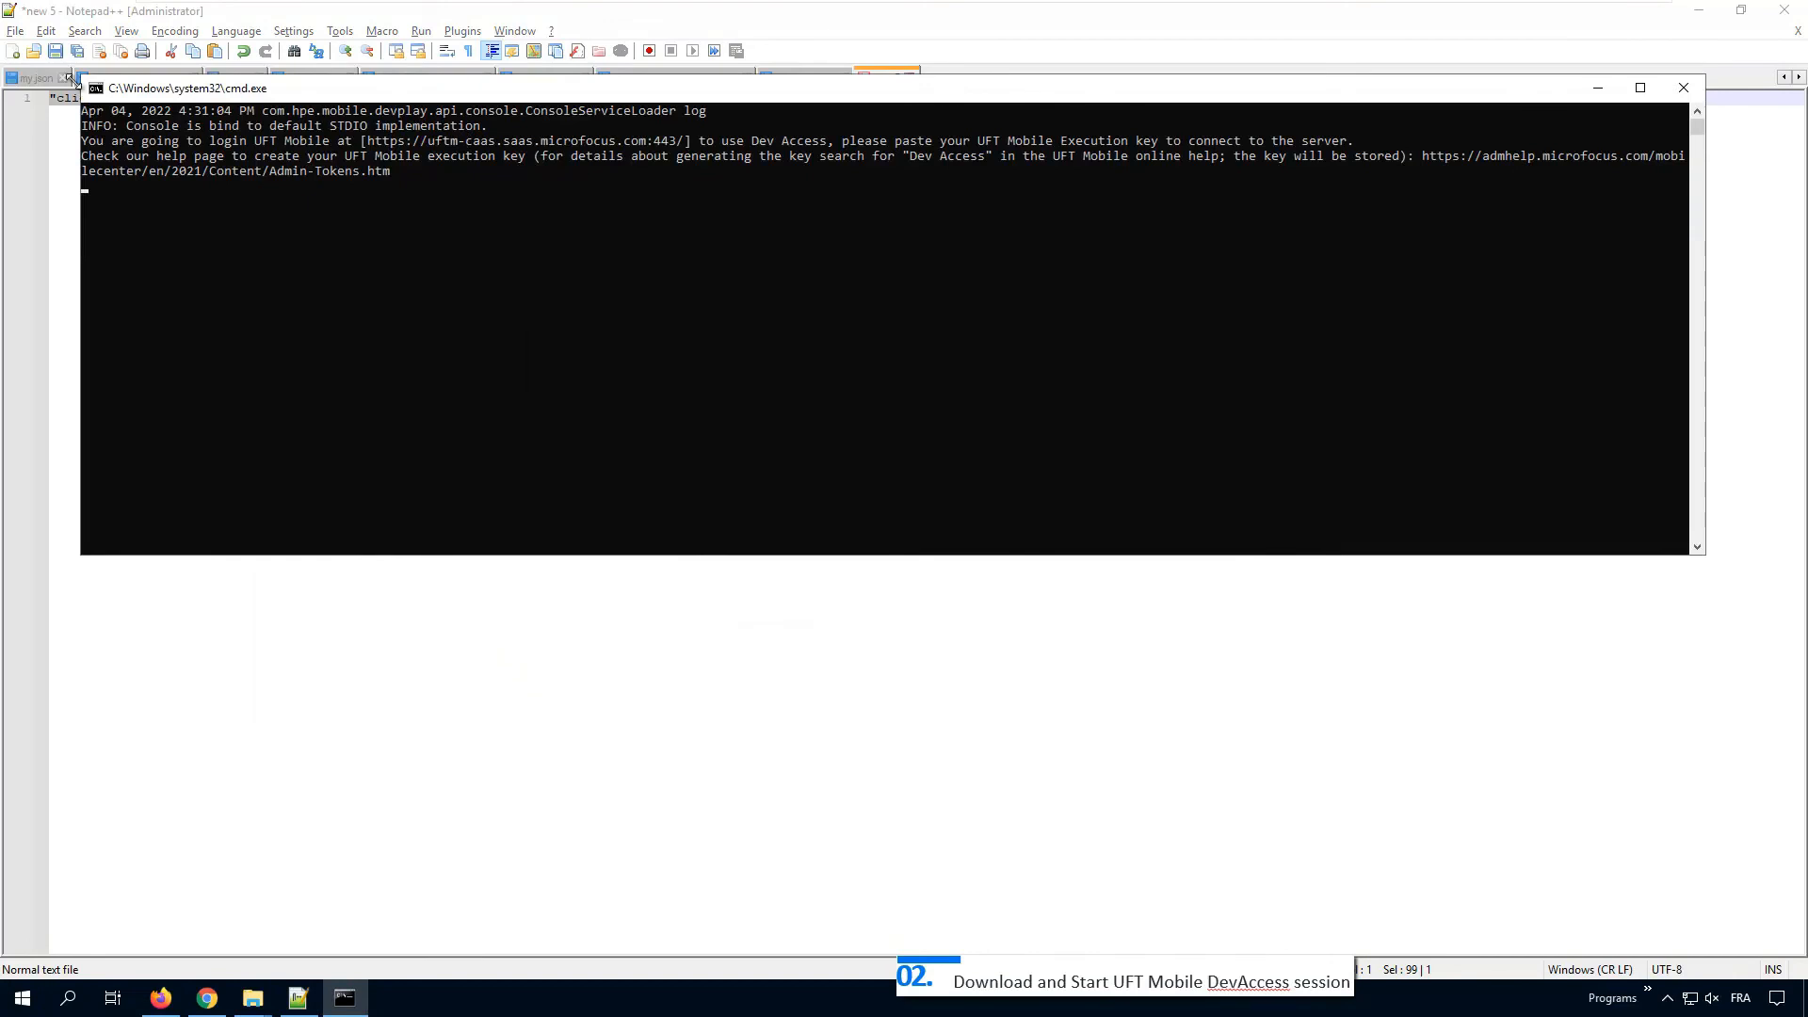
click(95, 89)
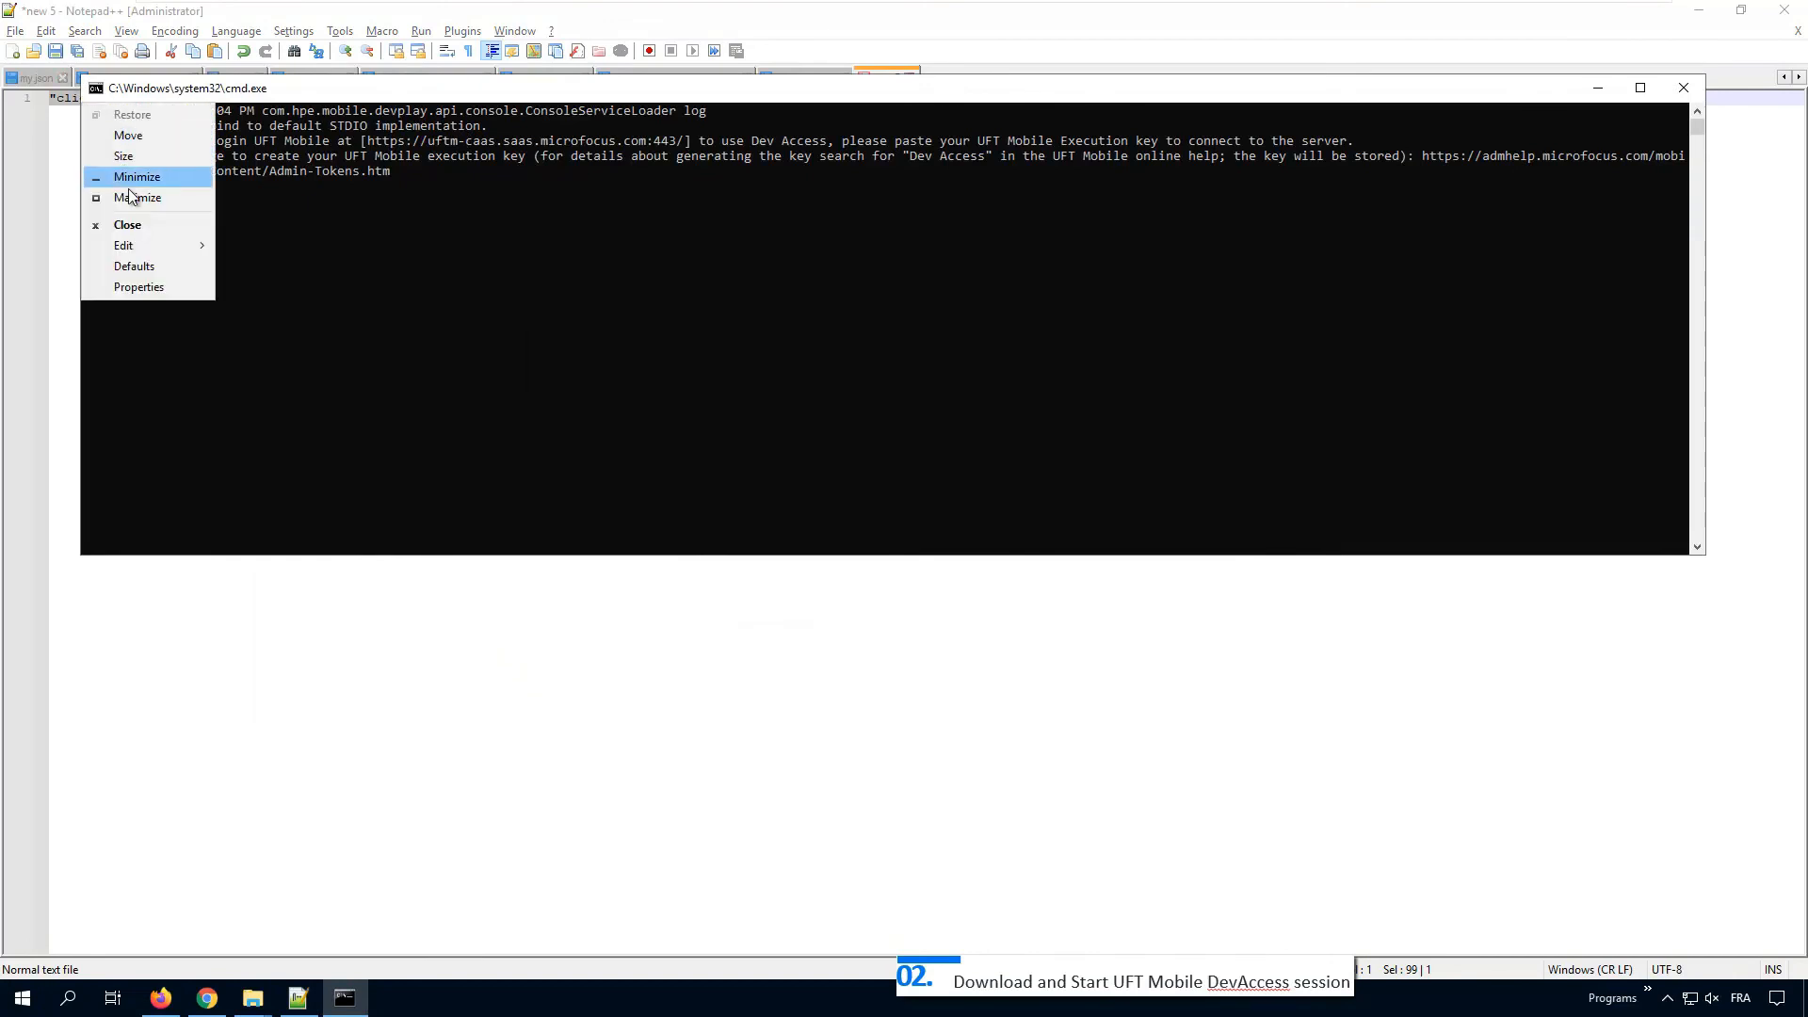
mouse_move(146, 249)
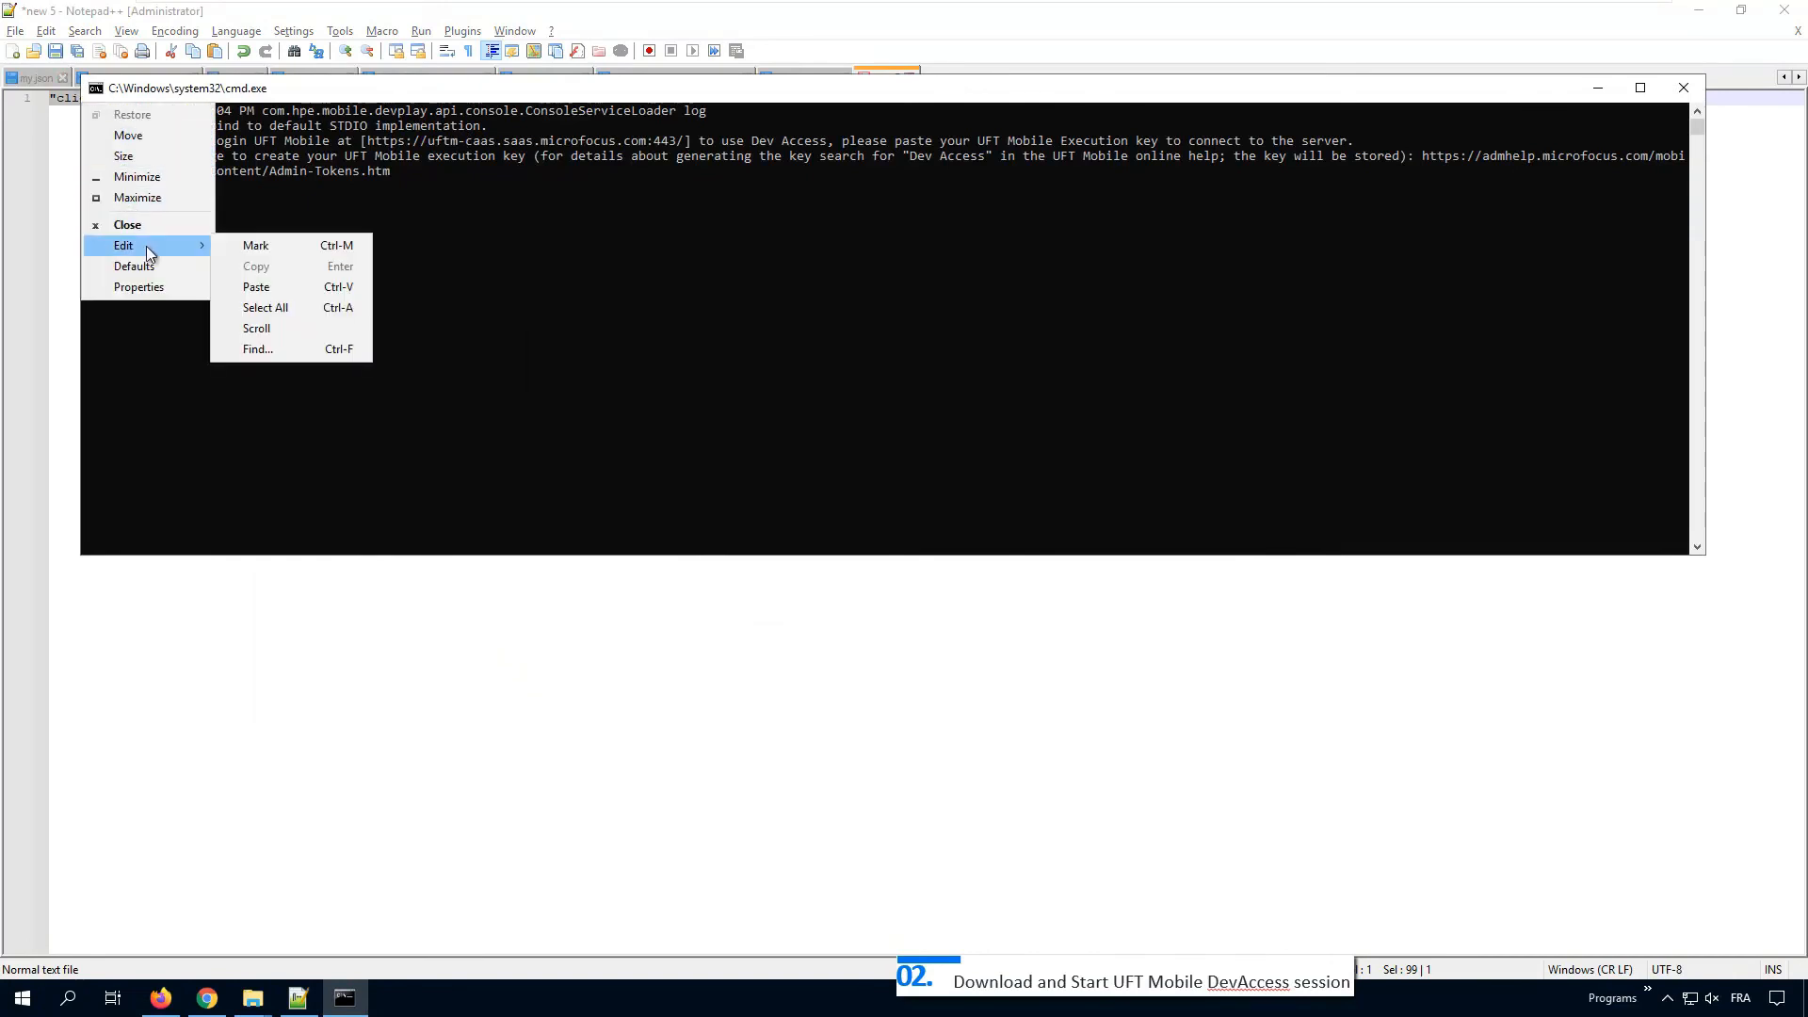
click(262, 286)
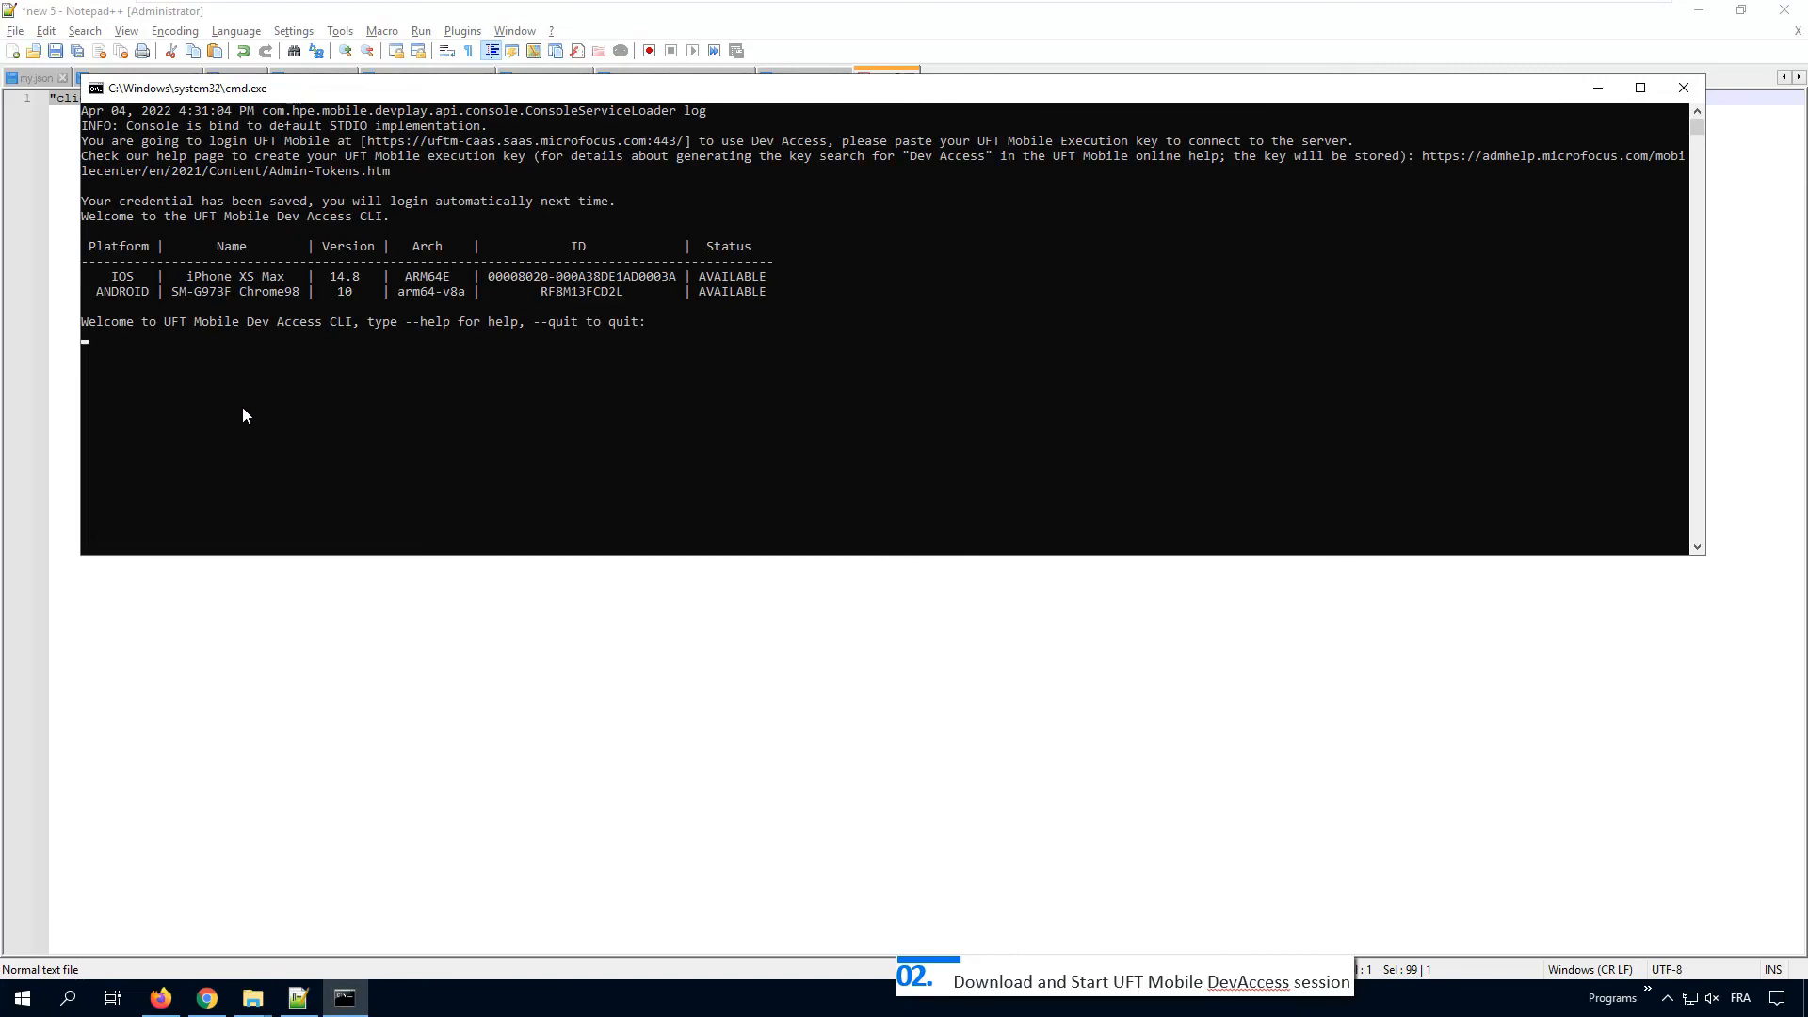
Step: Type start in the console and copy the SM-G973F serial RF8M13FCD2L from UFT Mobile
text(start)
key(alt+Tab)
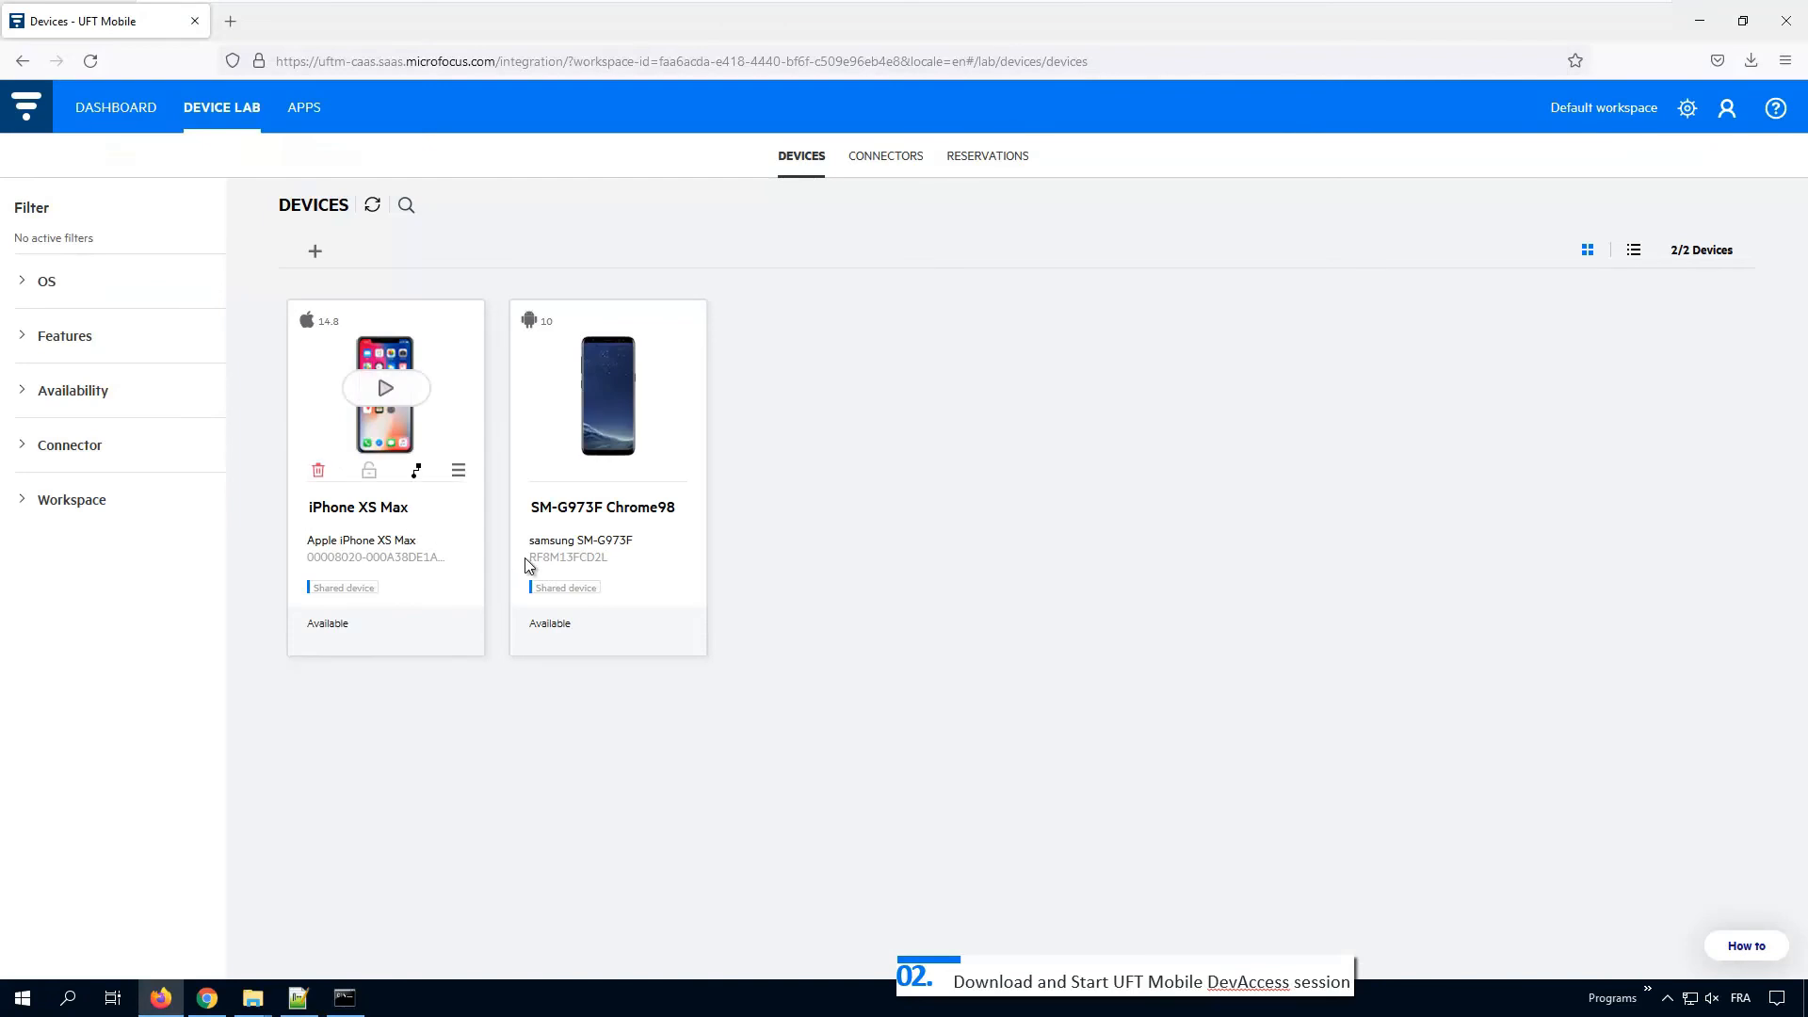
double_click(561, 557)
right_click(561, 563)
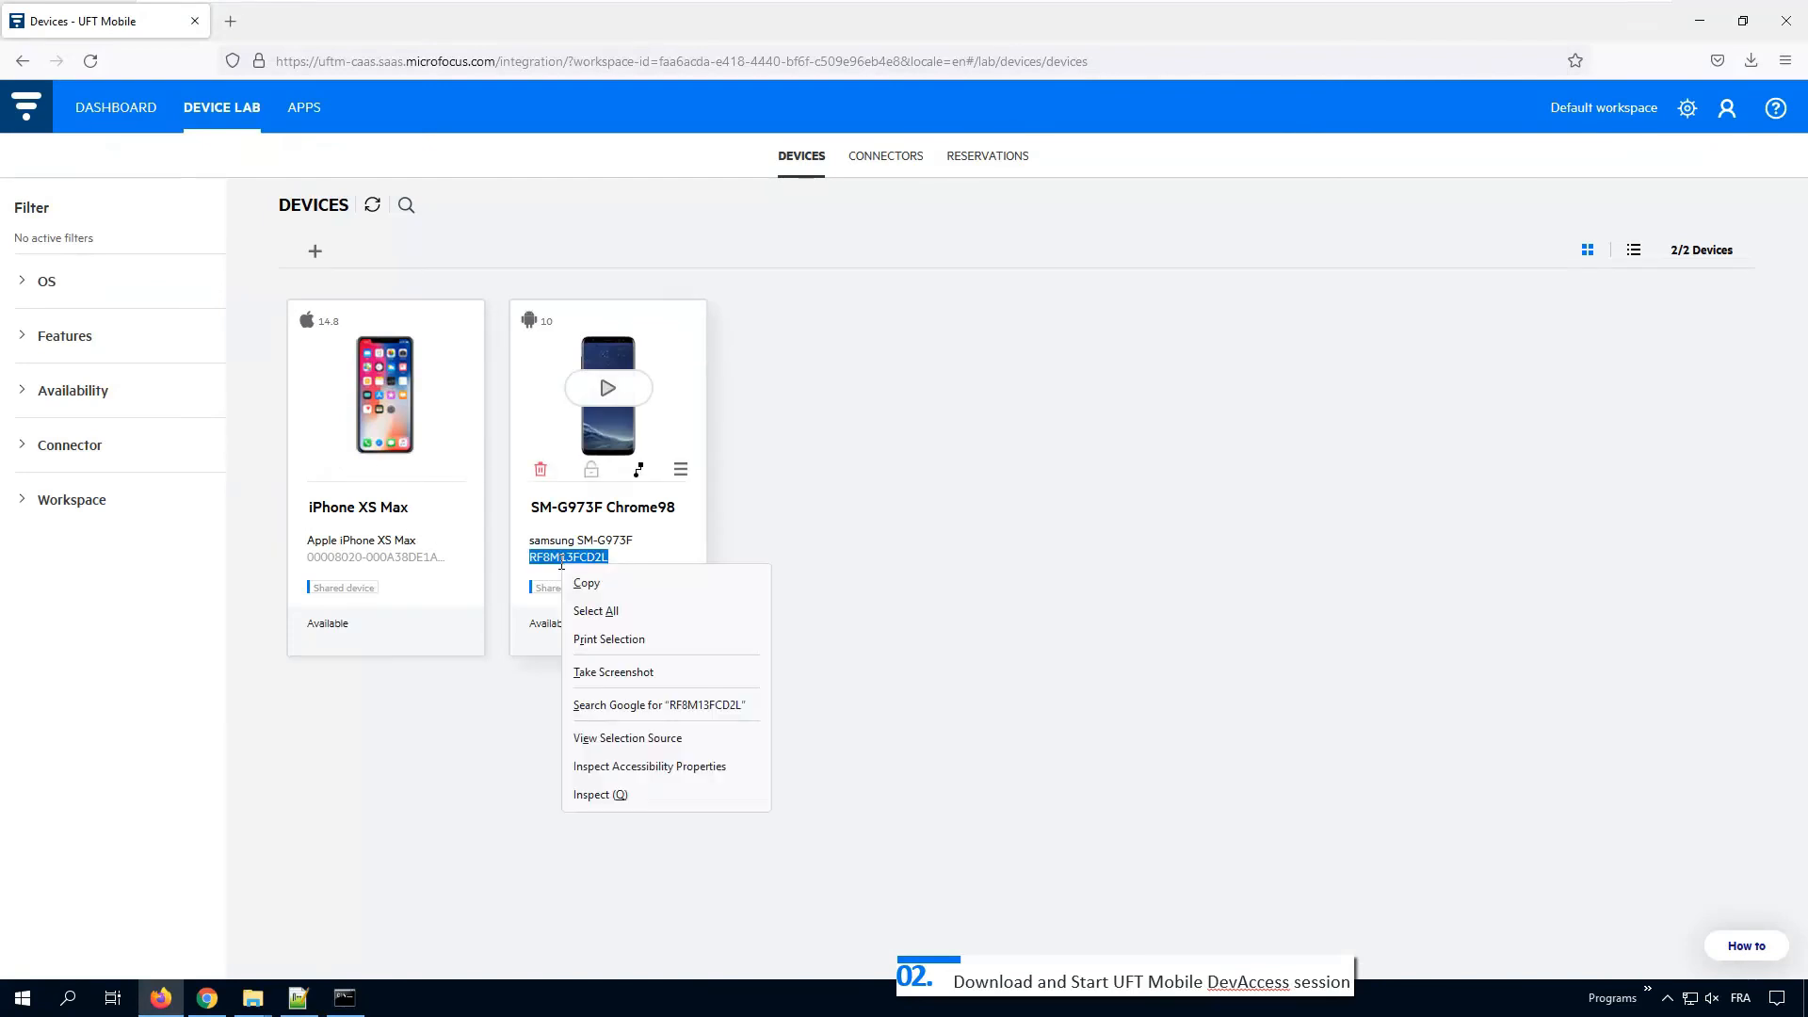
click(591, 583)
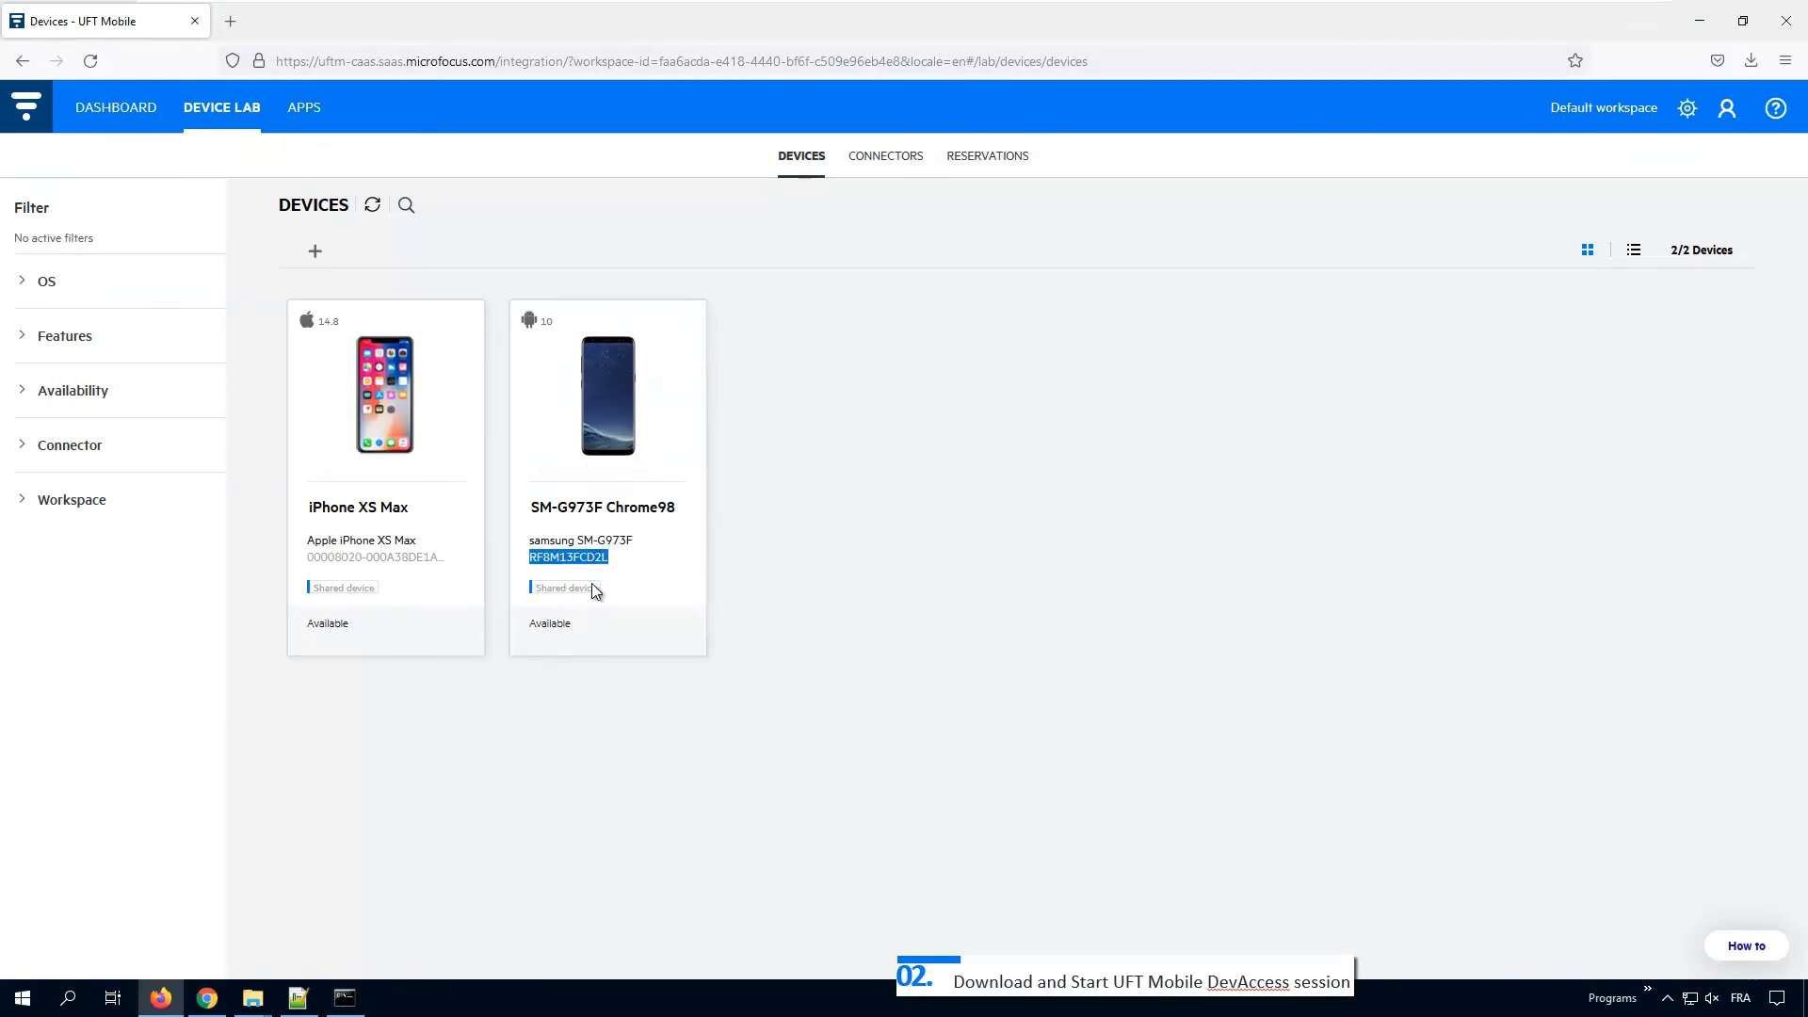
Step: Append the serial to the start command, run it, and refresh the UFT Mobile device list
key(alt+Tab)
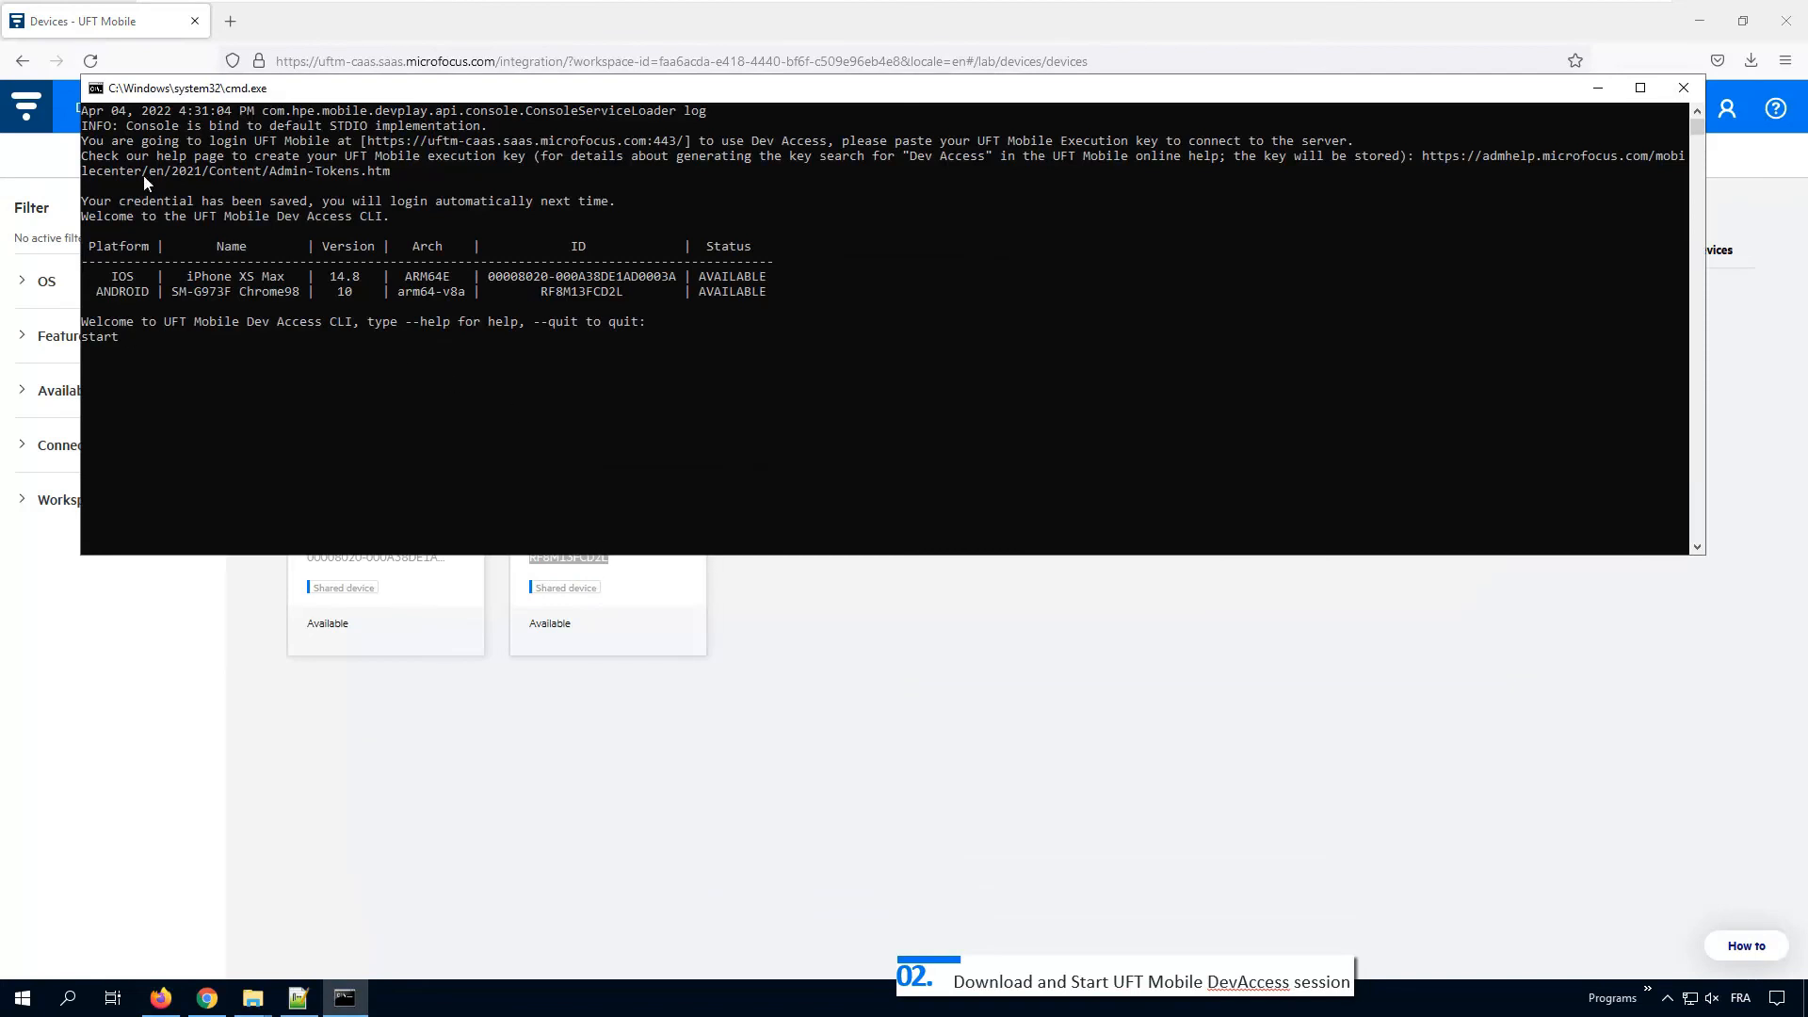
click(95, 88)
mouse_move(127, 245)
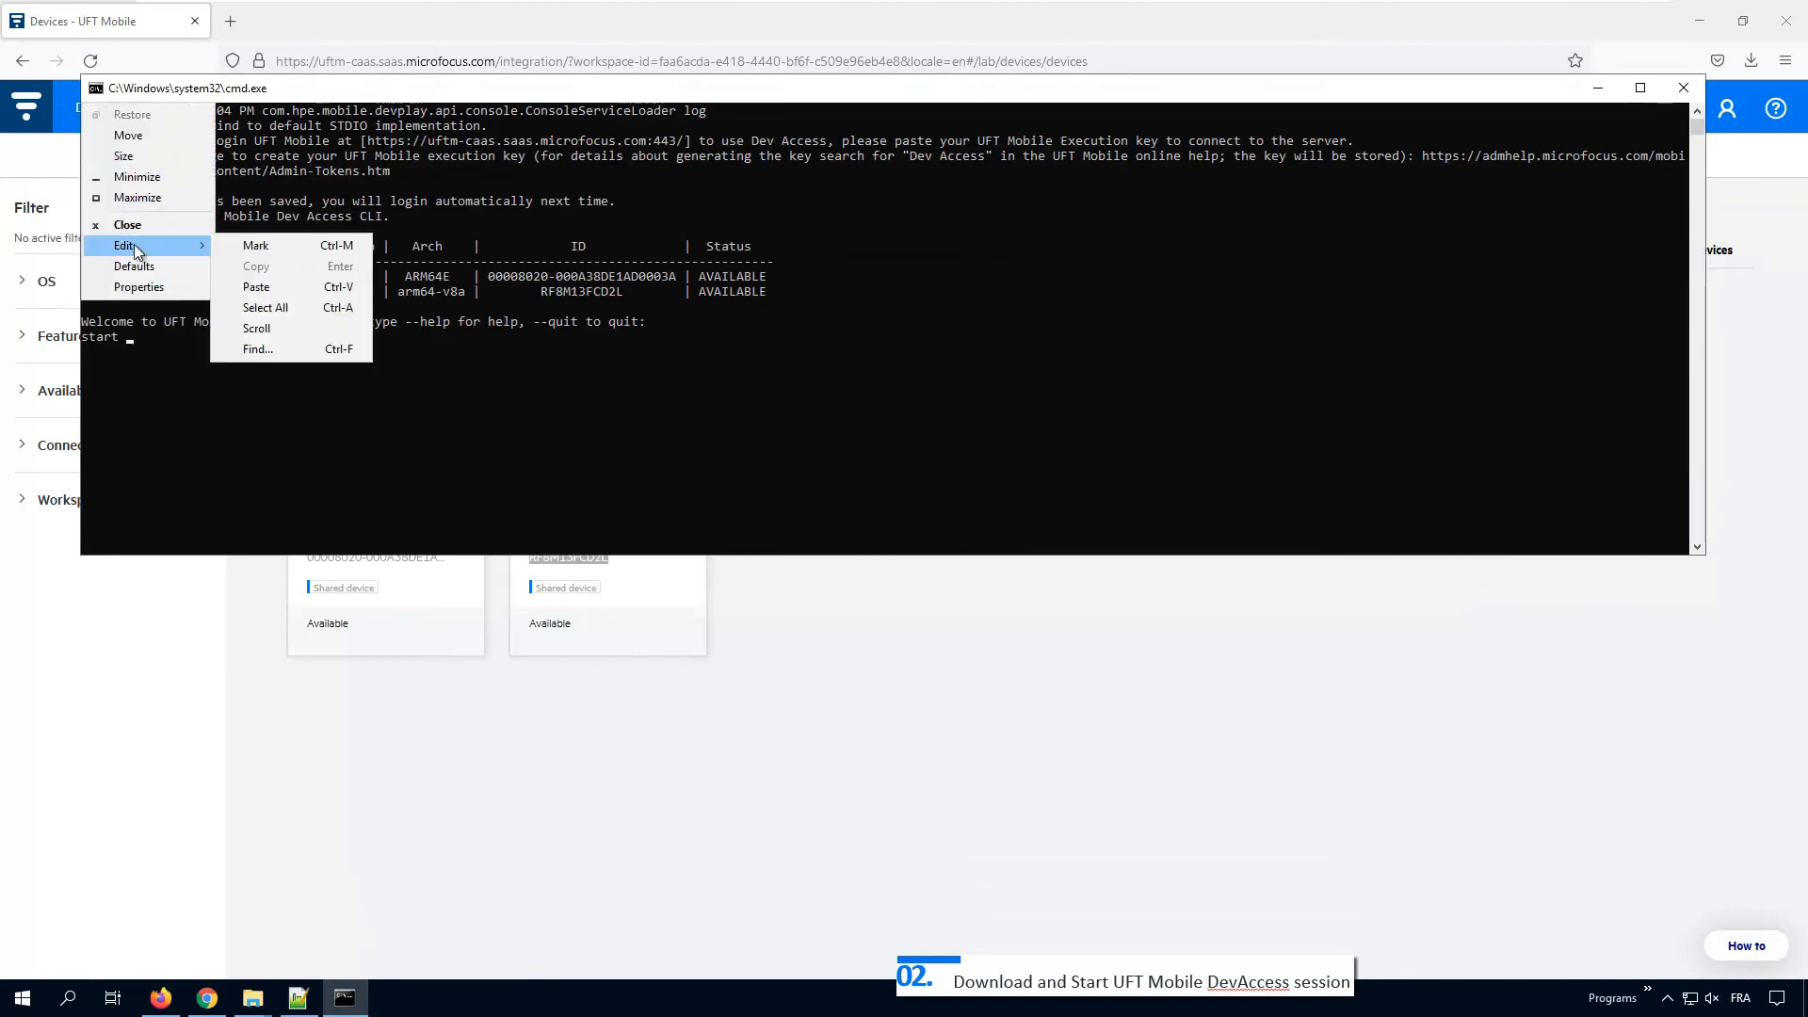
click(267, 290)
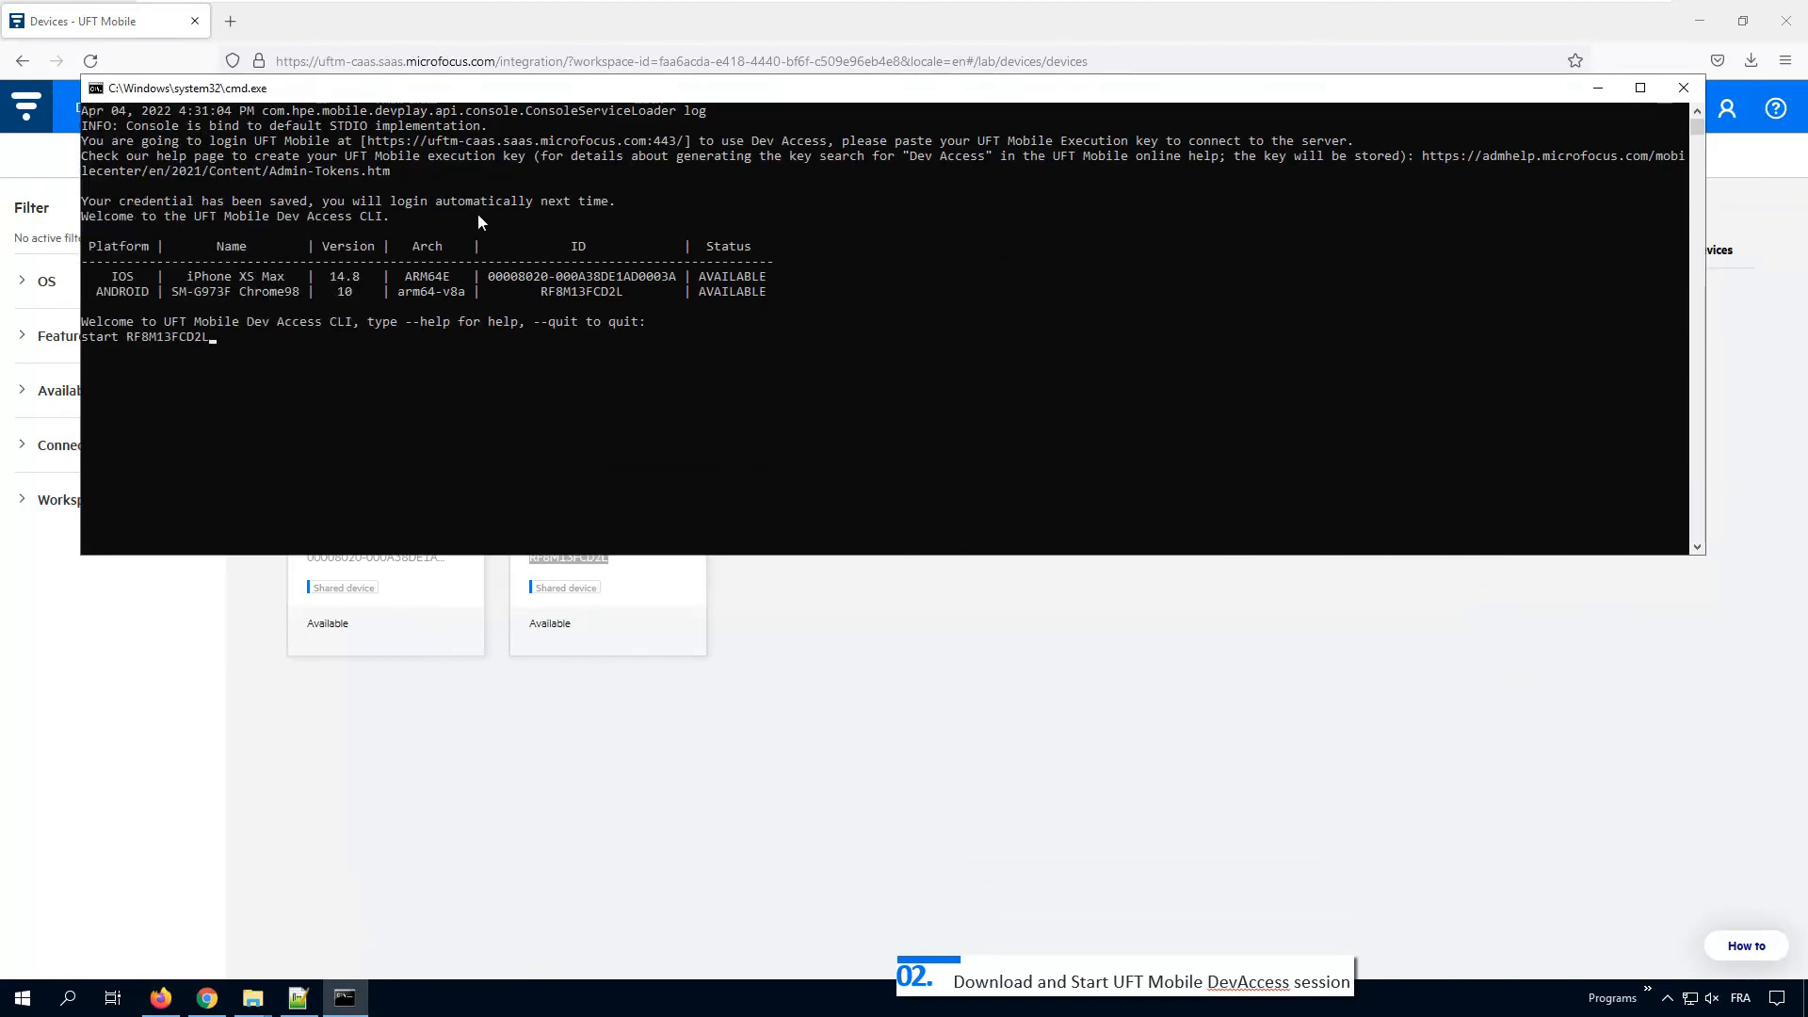
key(Return)
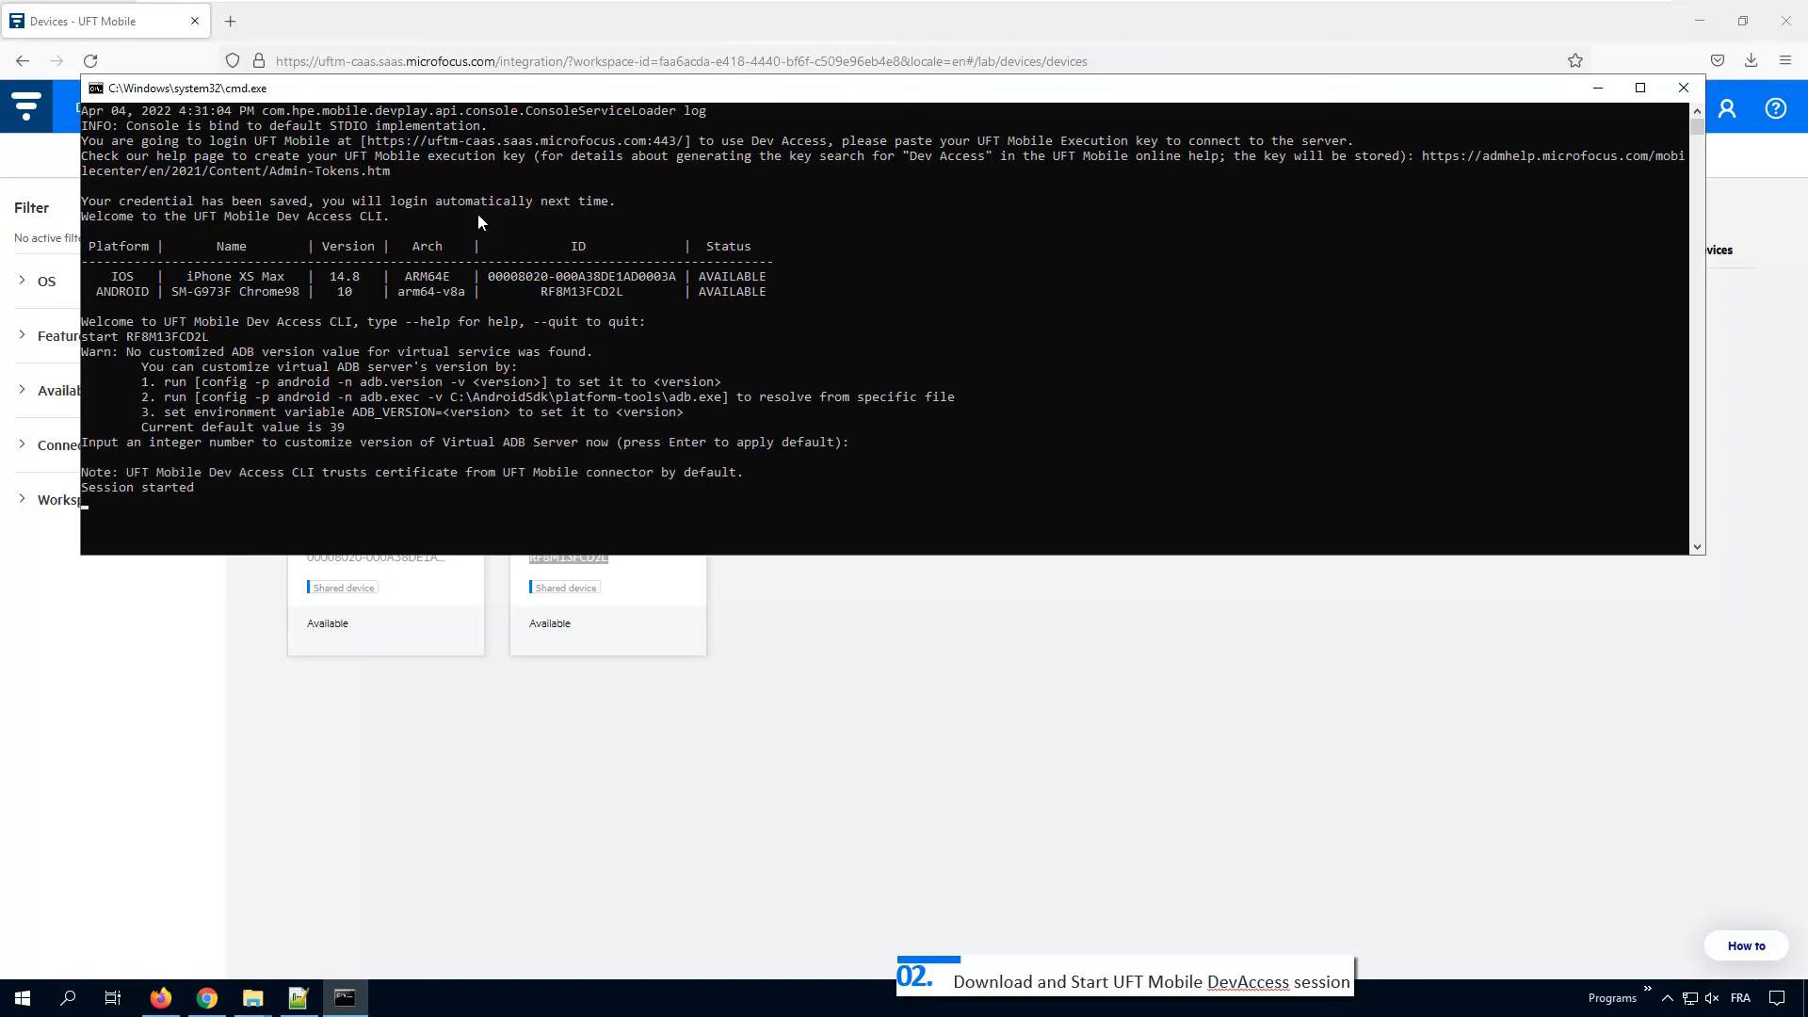
click(151, 28)
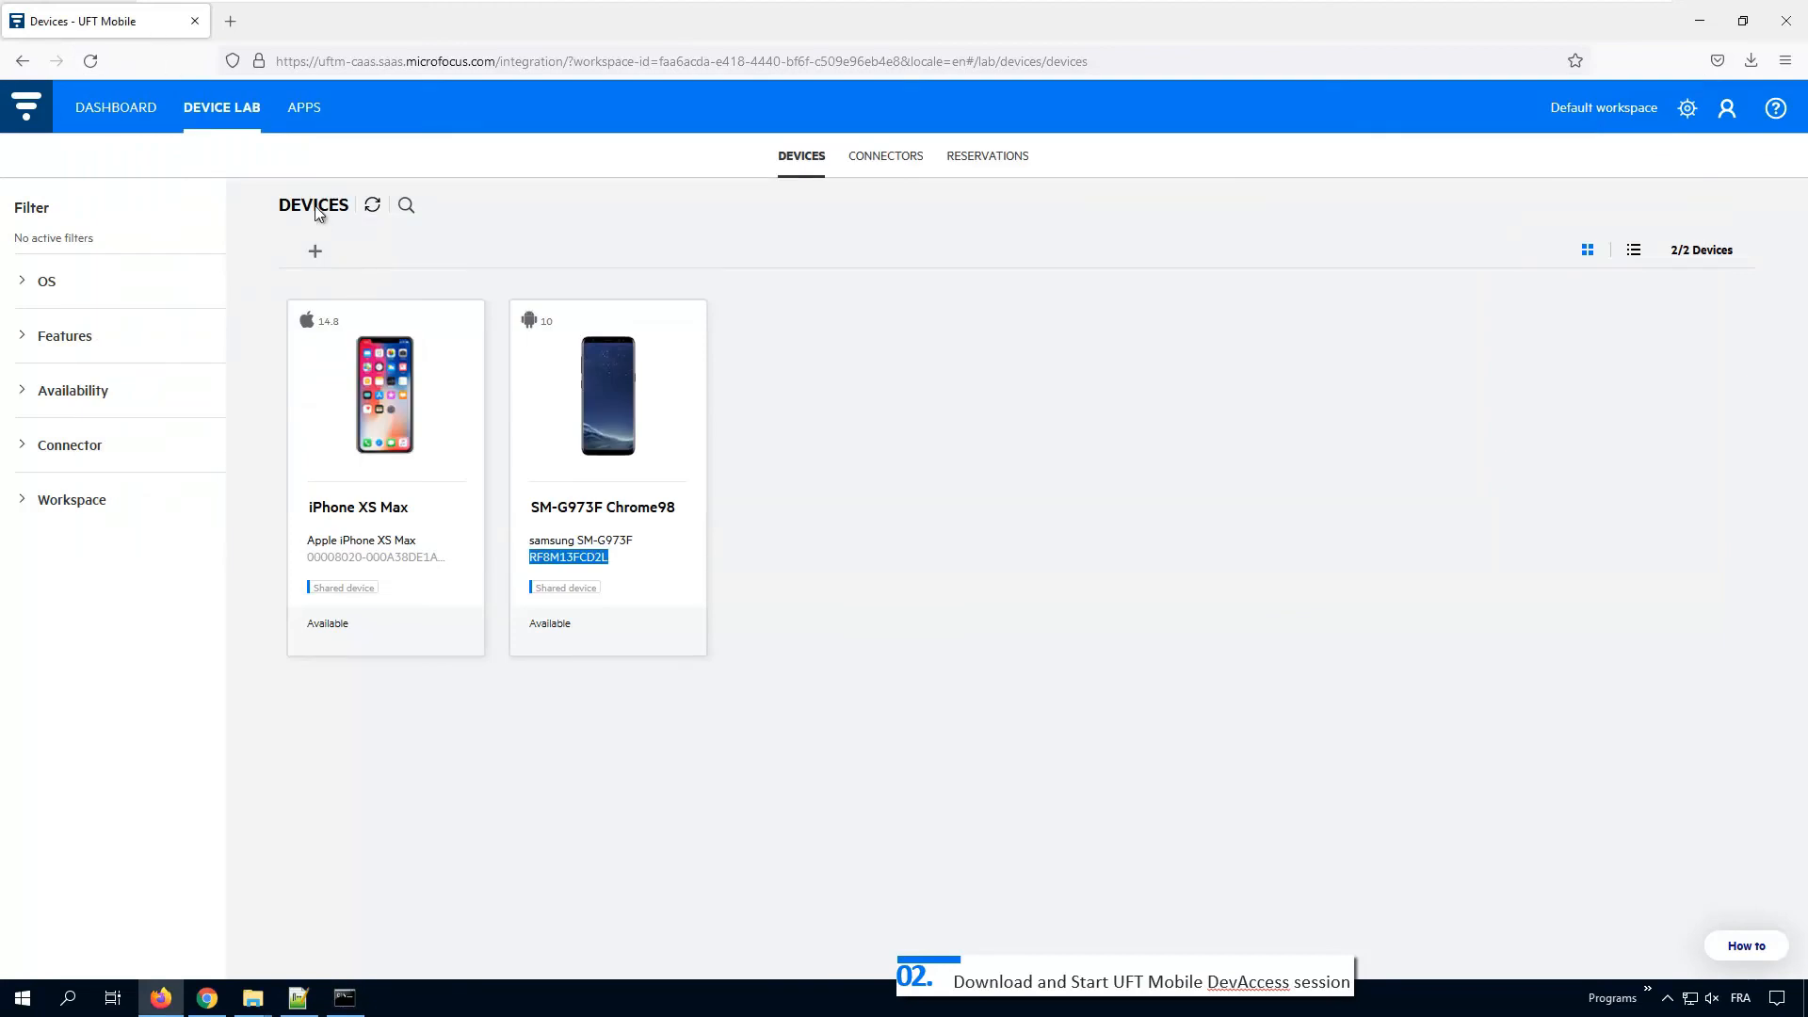
click(370, 209)
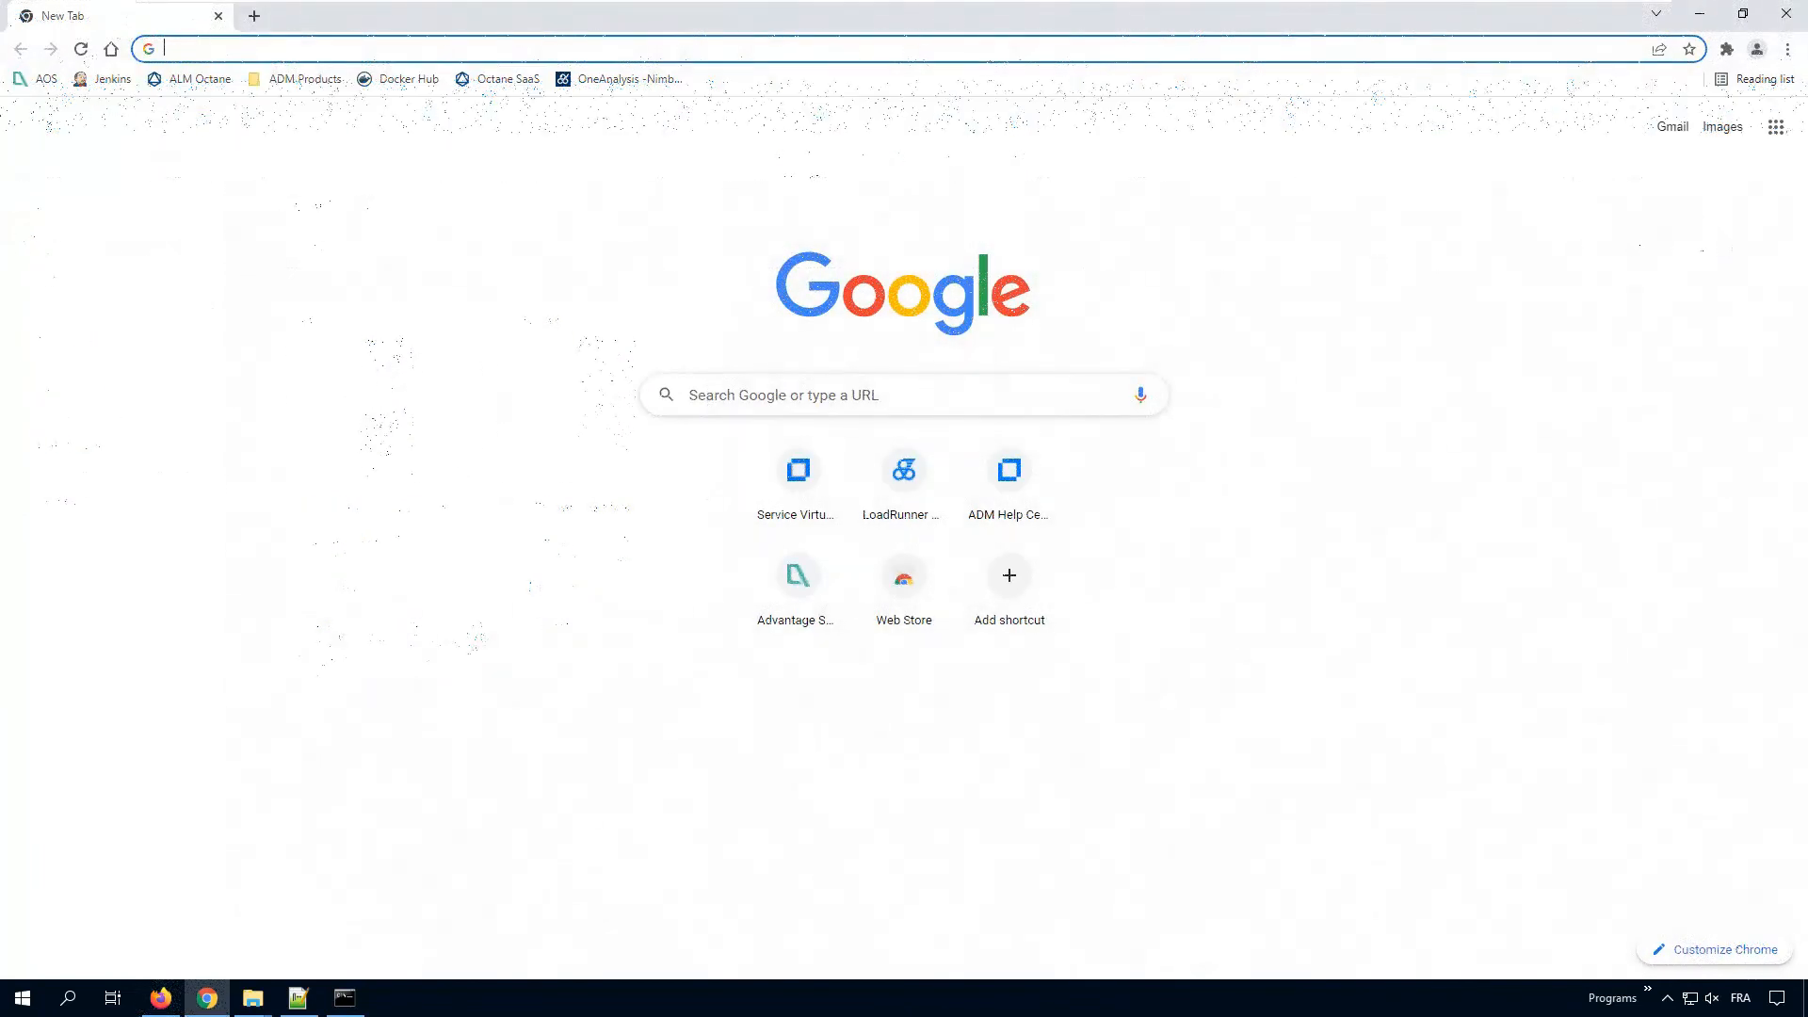
Step: Load chrome://inspect/#devices and locate the connected SM-G973F and its open page
key(ctrl+v)
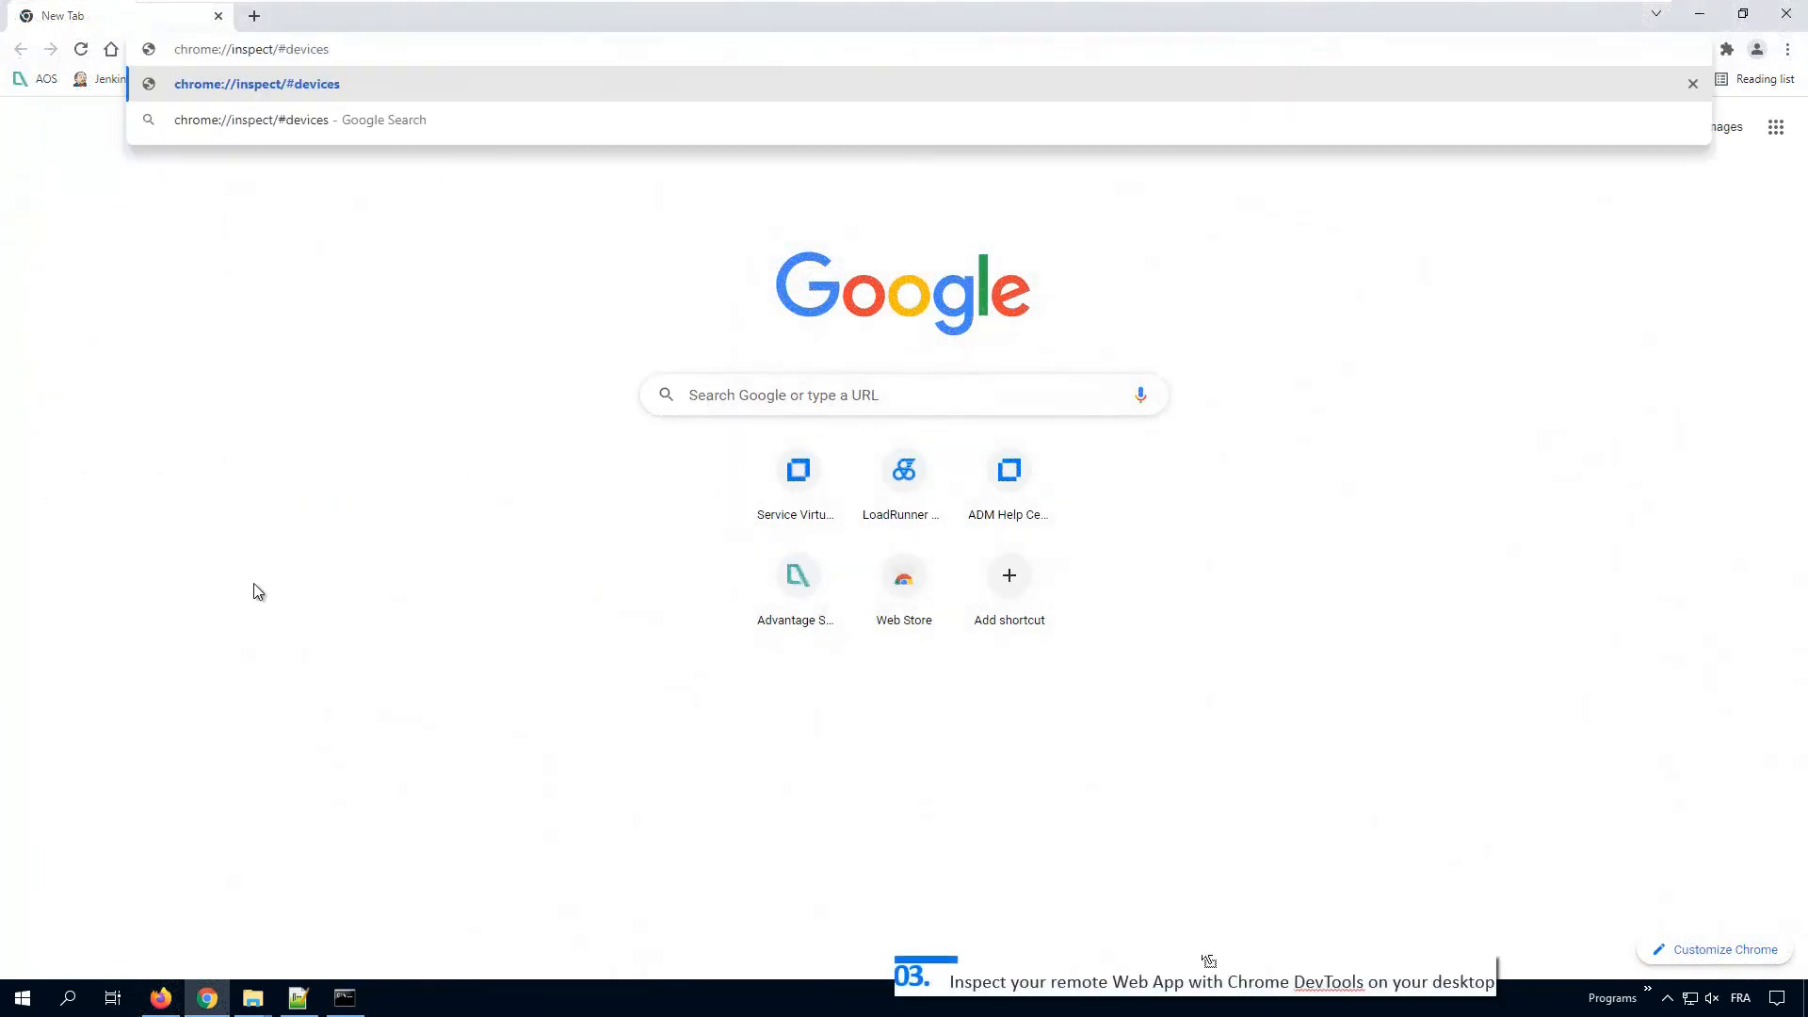
key(Return)
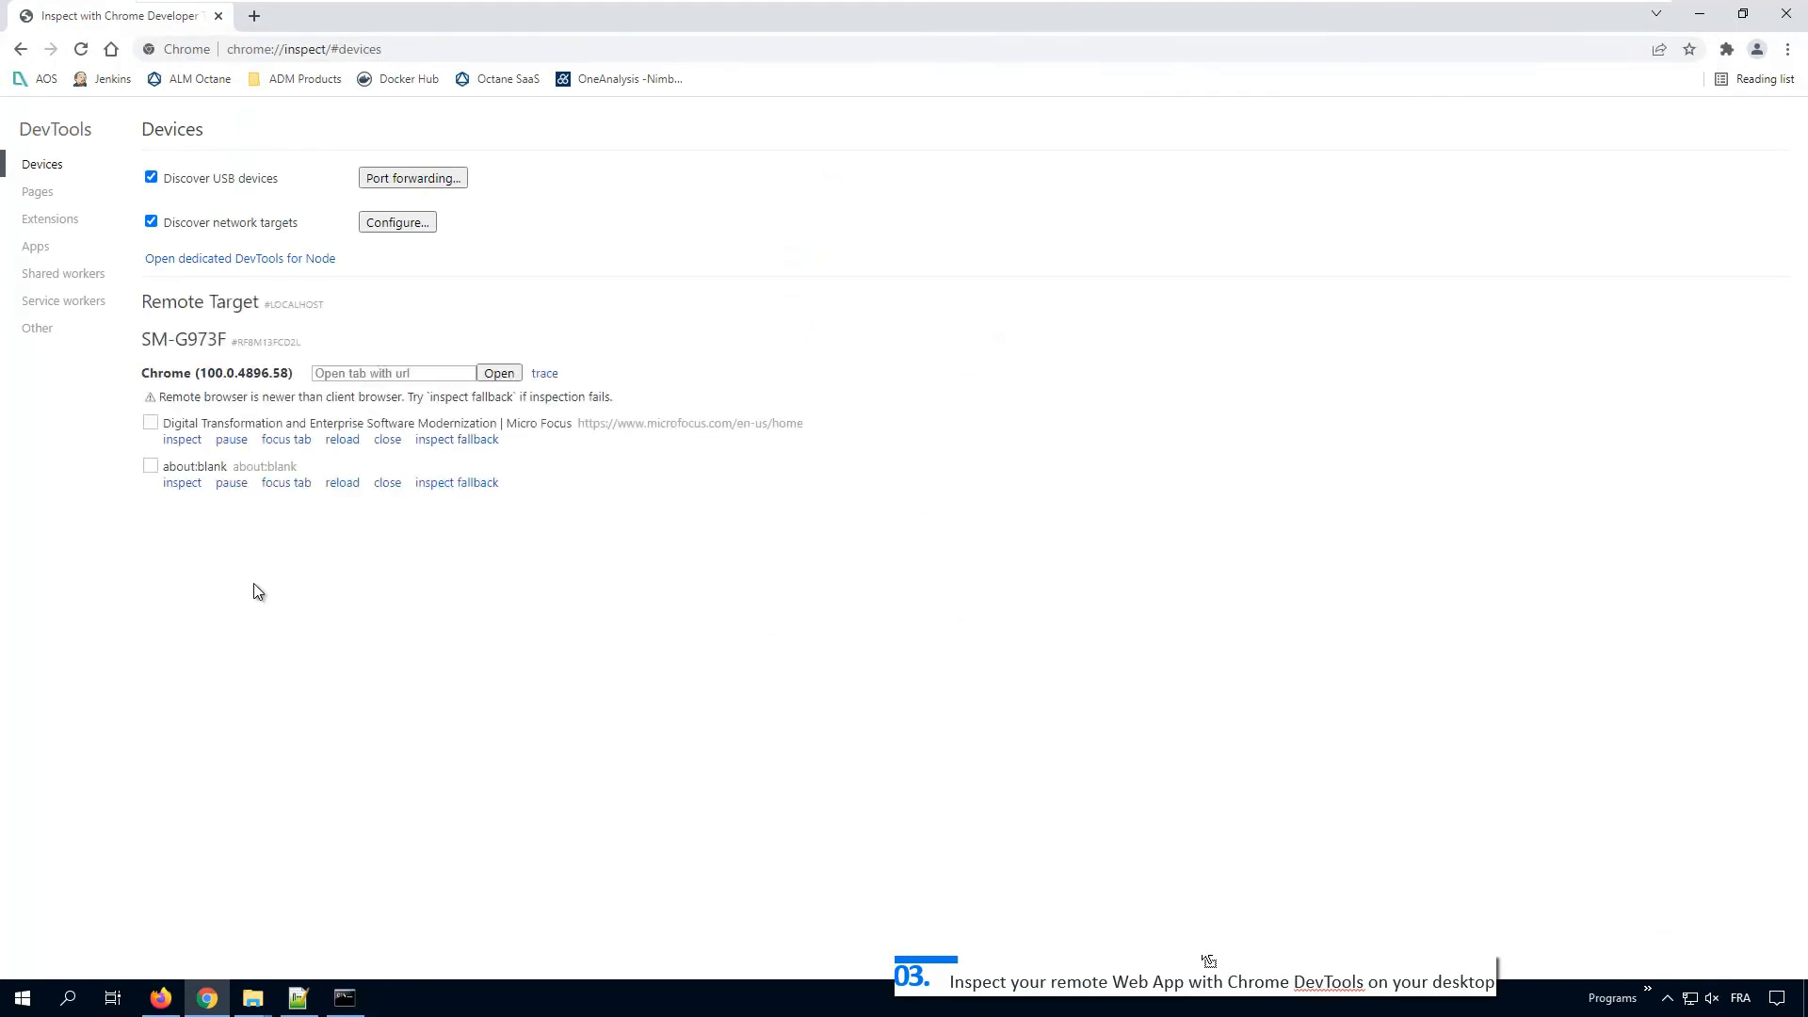
double_click(187, 339)
double_click(676, 423)
Step: Open advantageonlineshopping.com in a new remote tab on the SM-G973F
click(425, 371)
text(a)
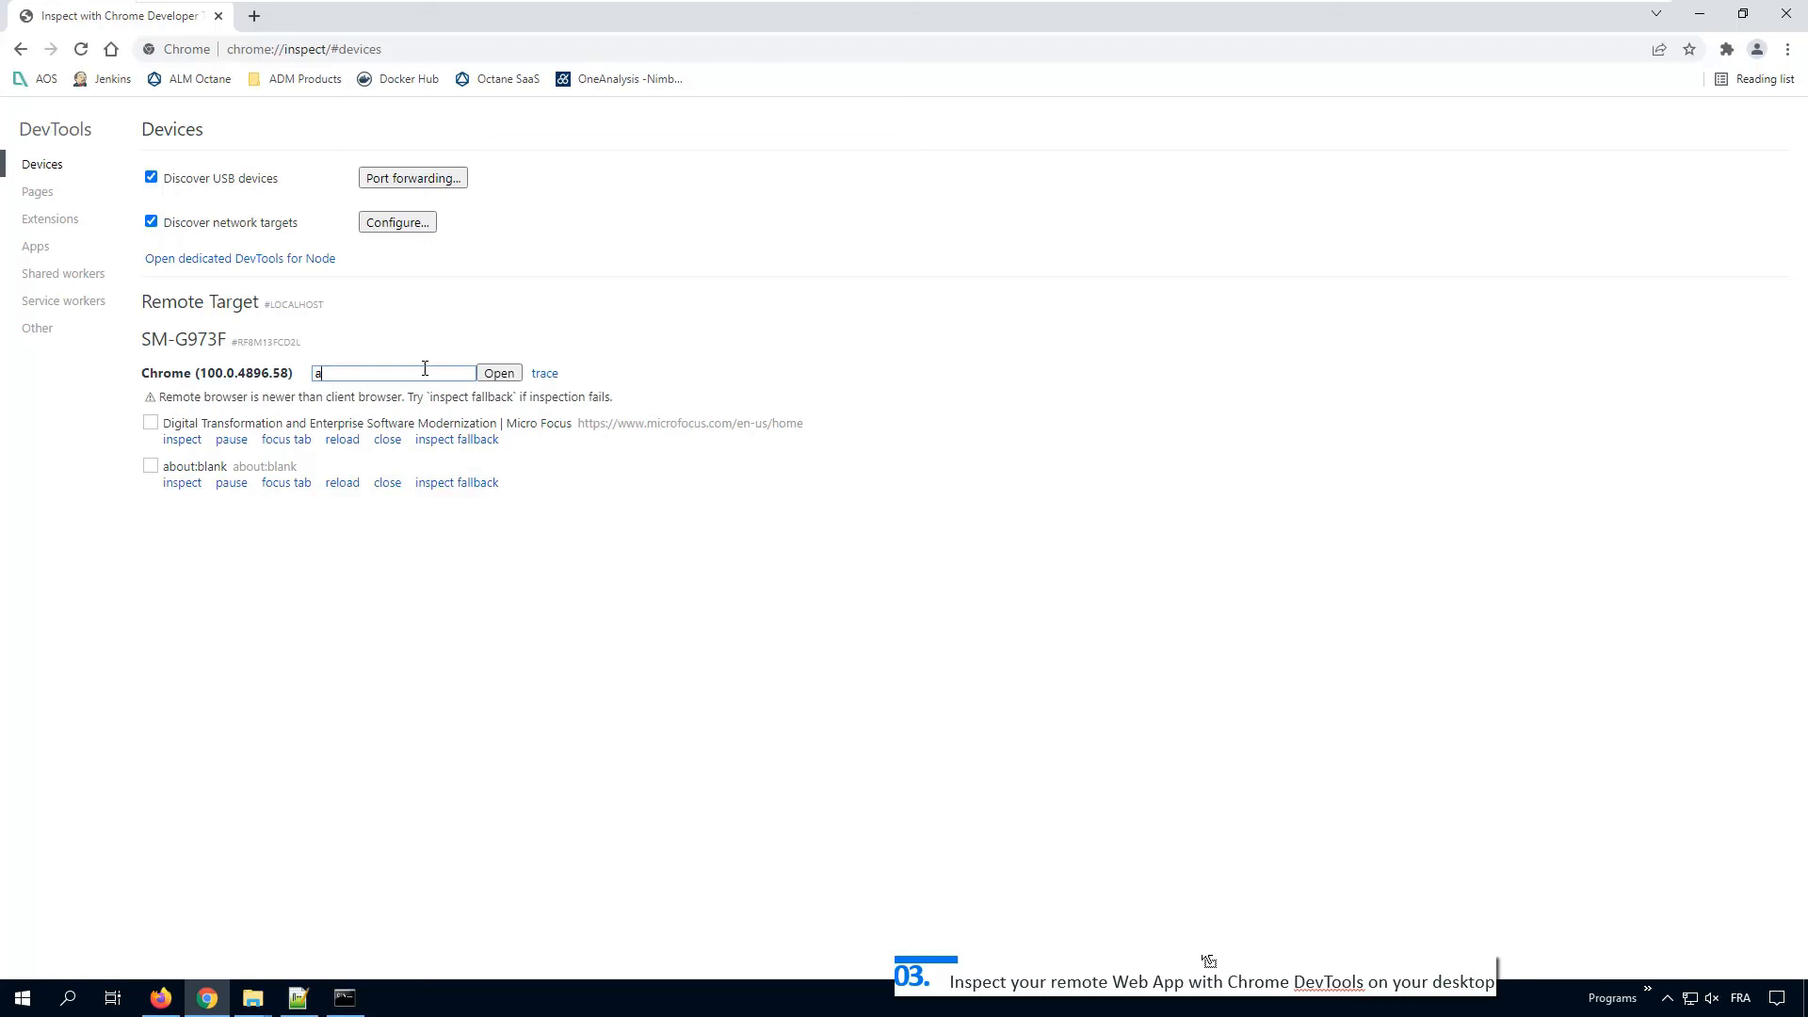
text(dvantageonlineshopping.com)
click(499, 376)
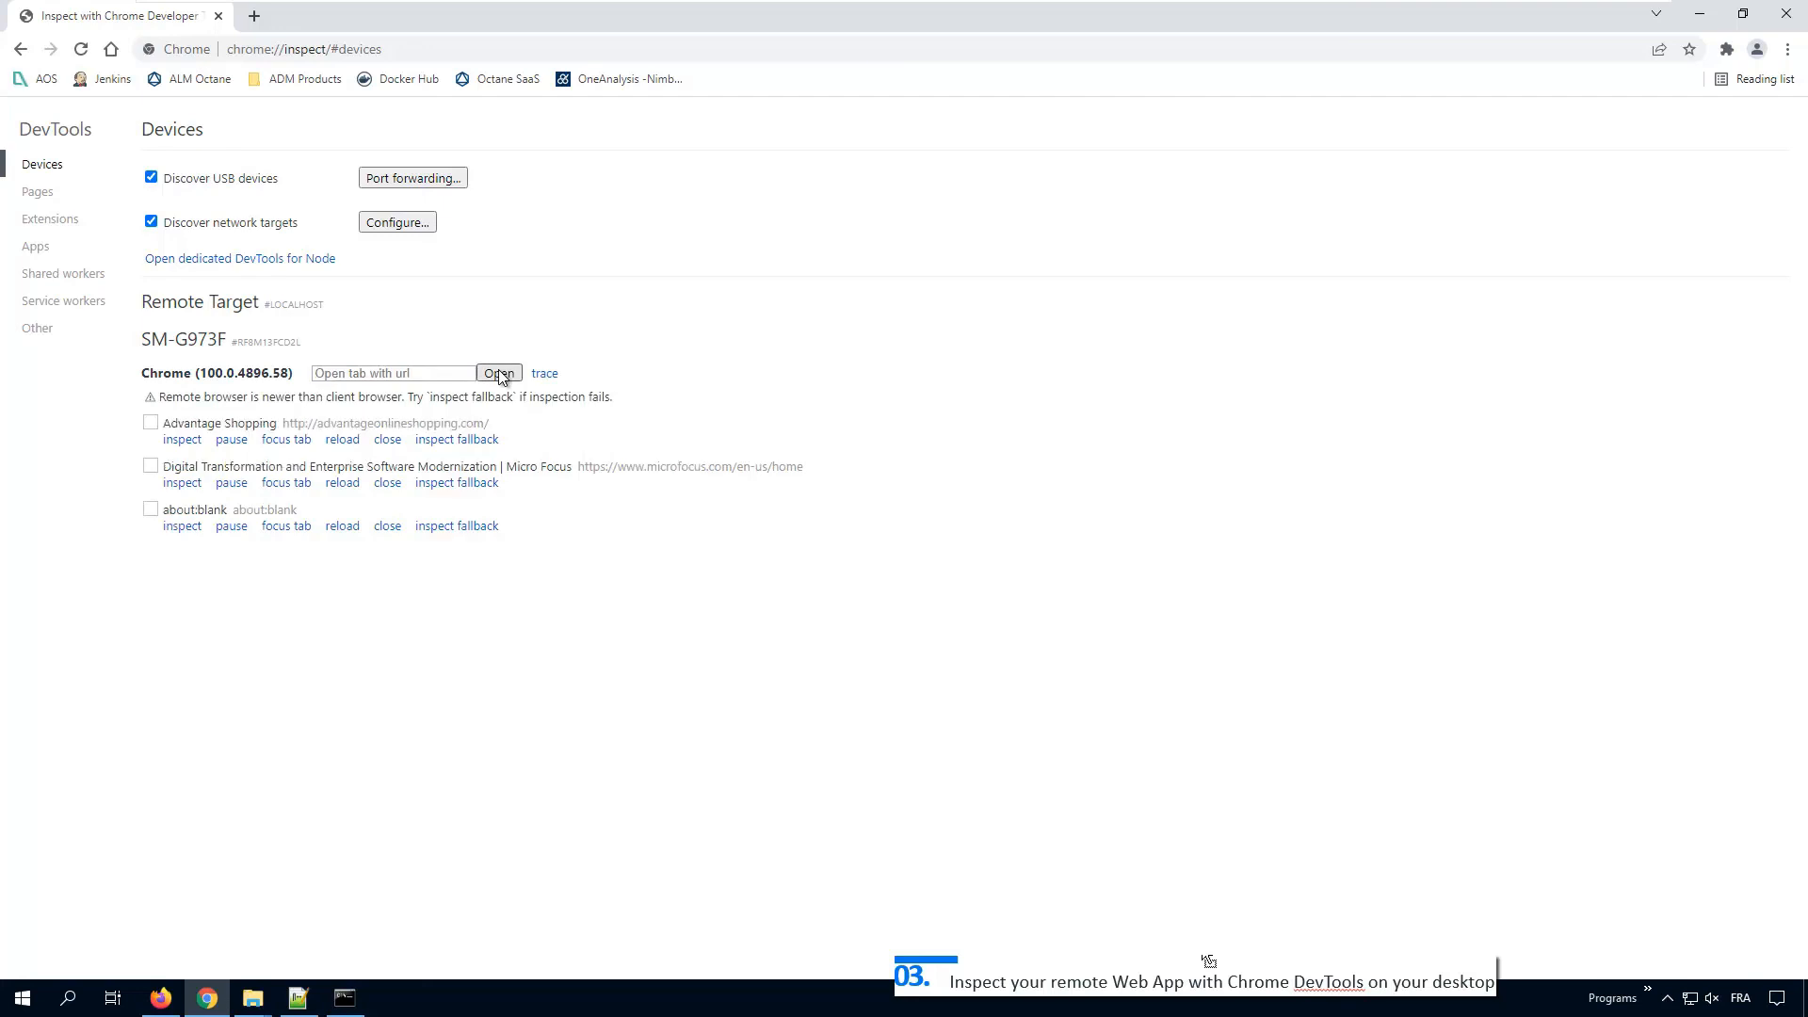
double_click(194, 422)
Step: Open maximized DevTools for Advantage Shopping and inspect the SPEAKERS tile and menu button elements
click(182, 439)
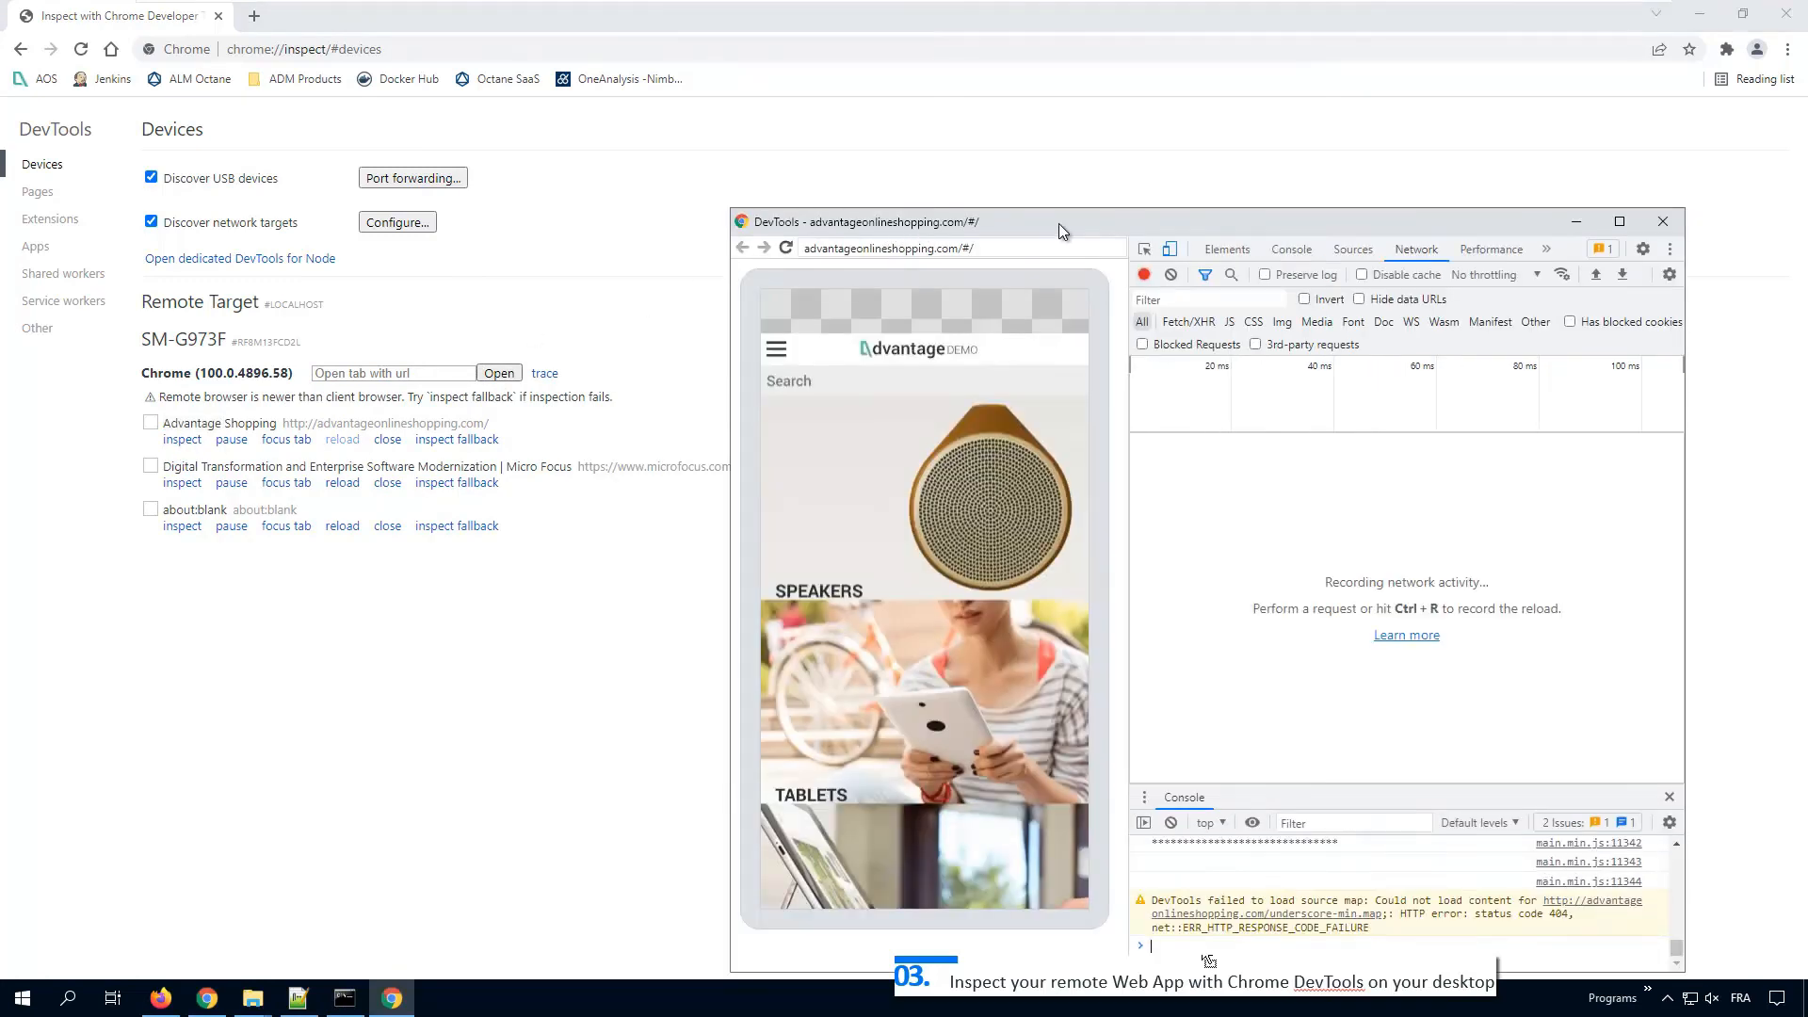
double_click(1059, 224)
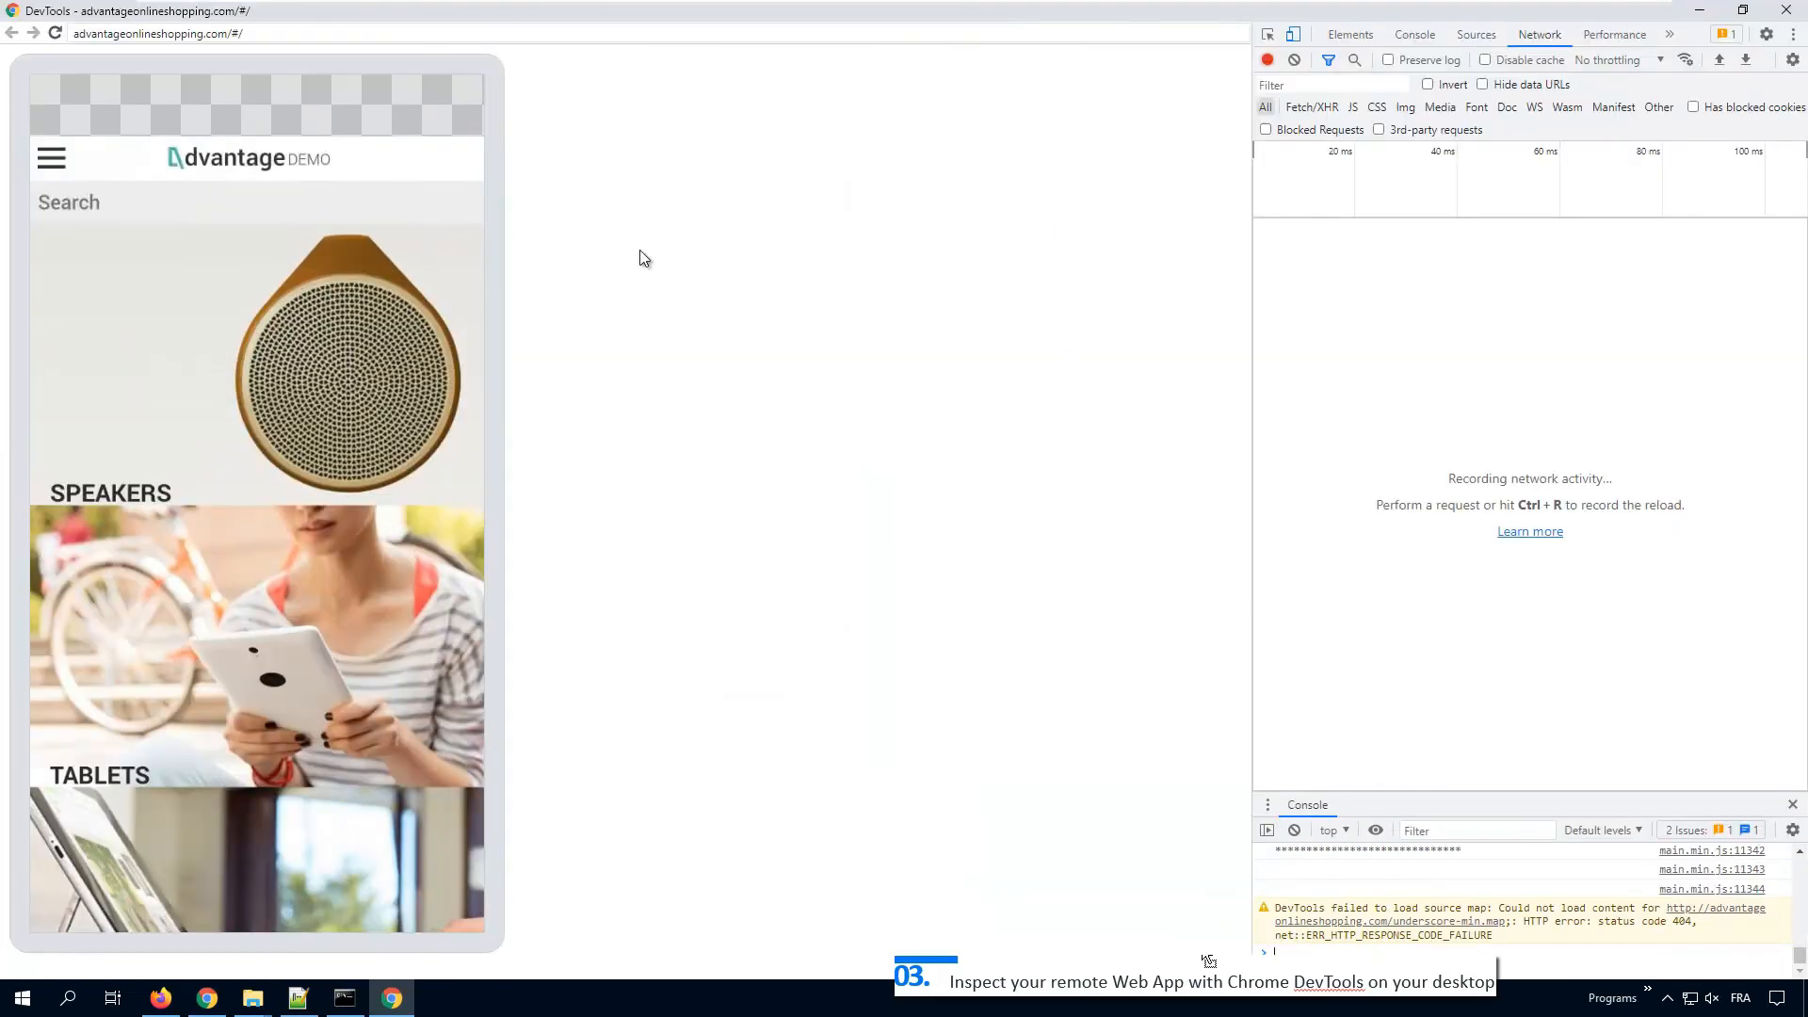
click(1268, 36)
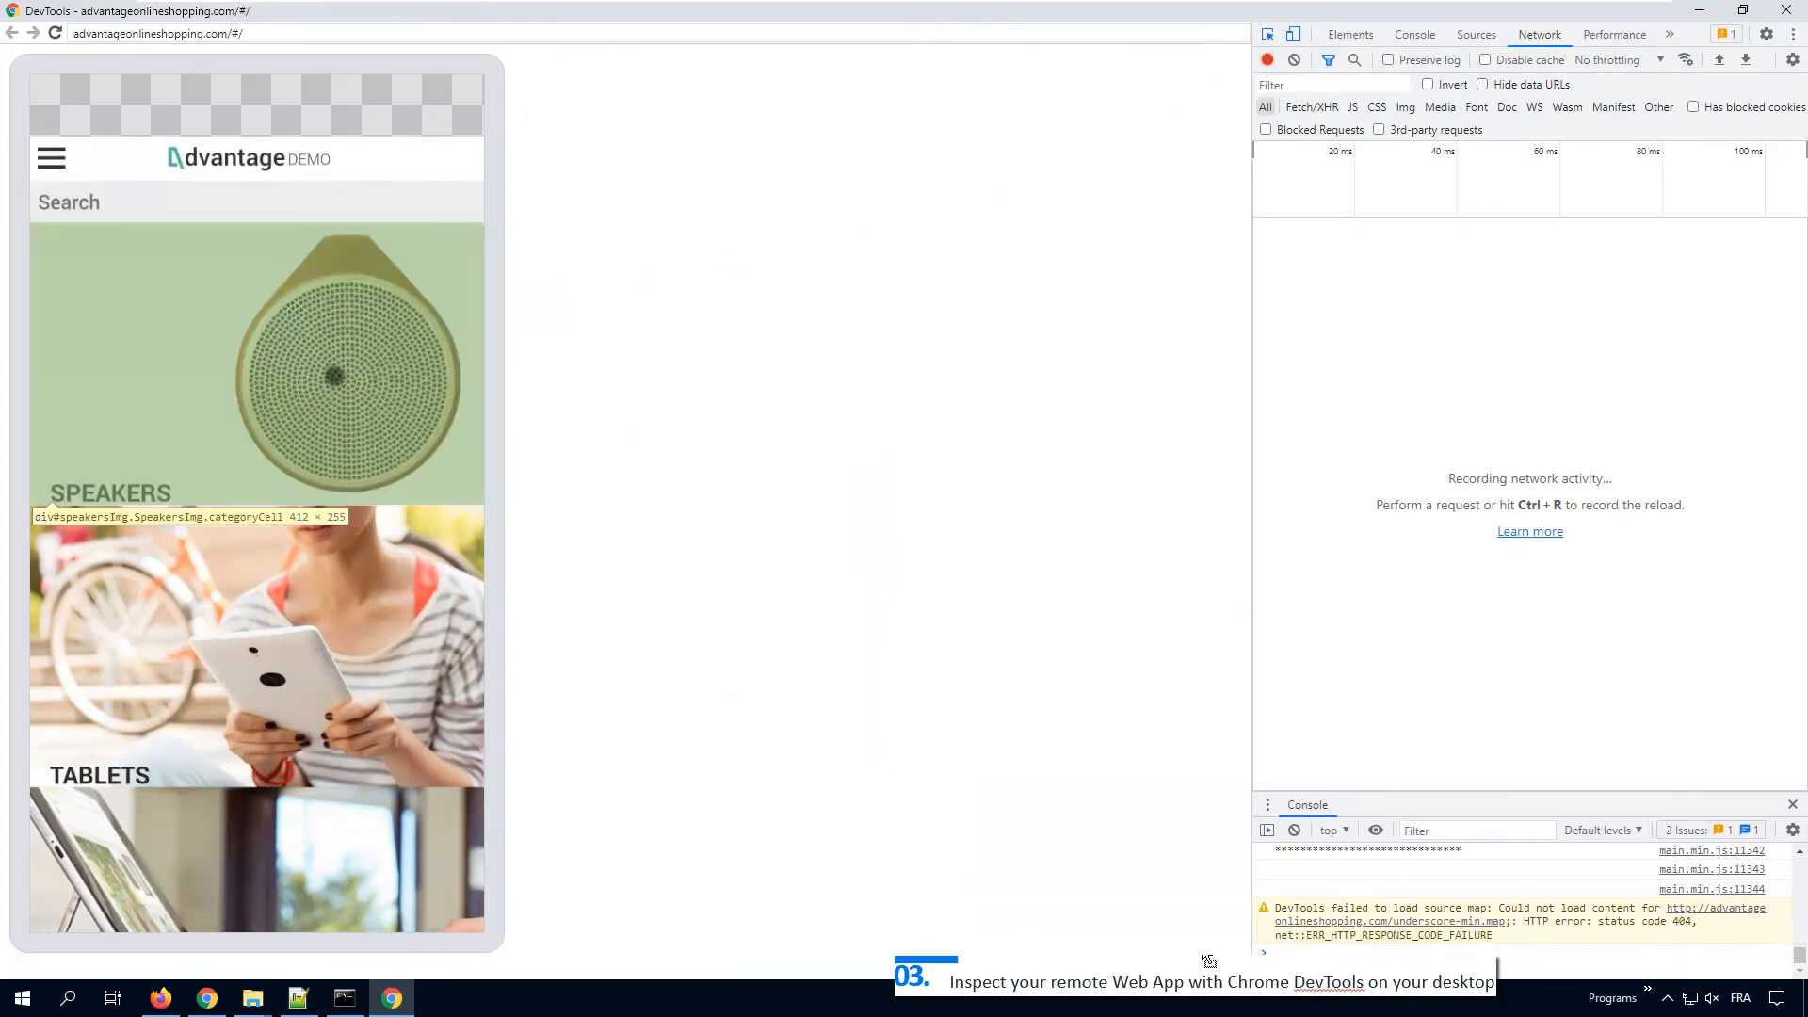
click(327, 377)
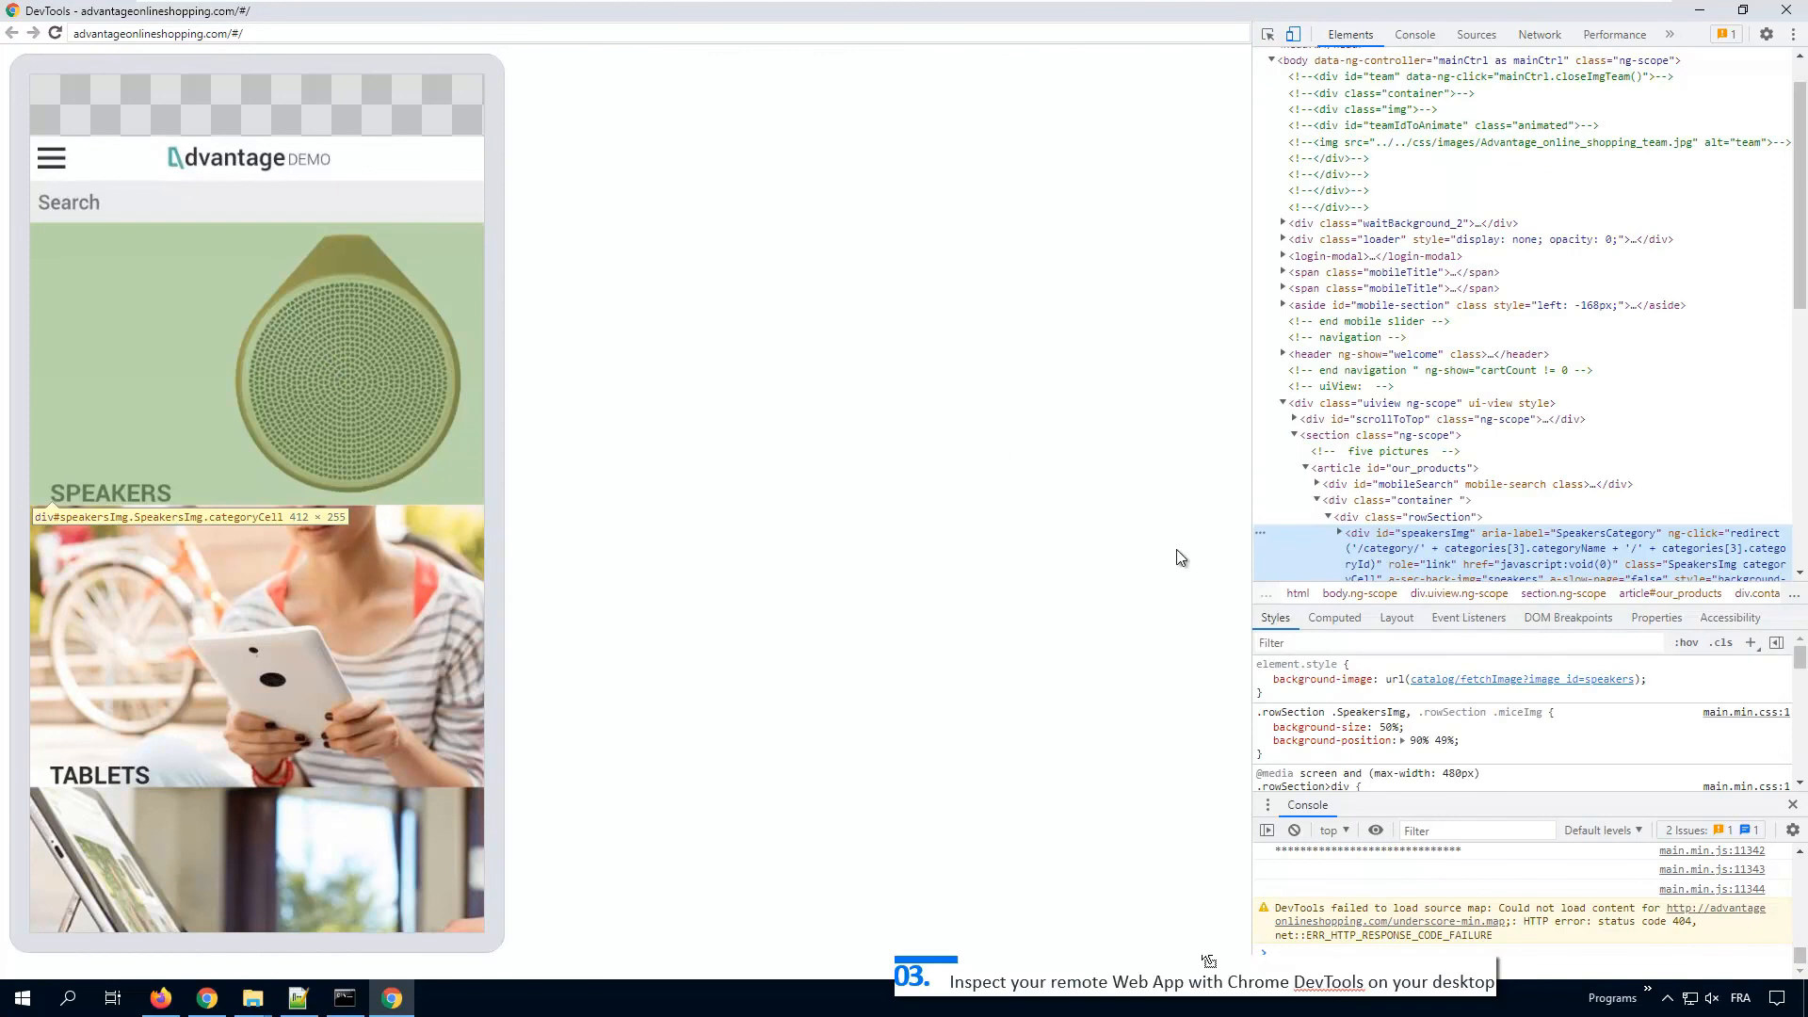
click(52, 157)
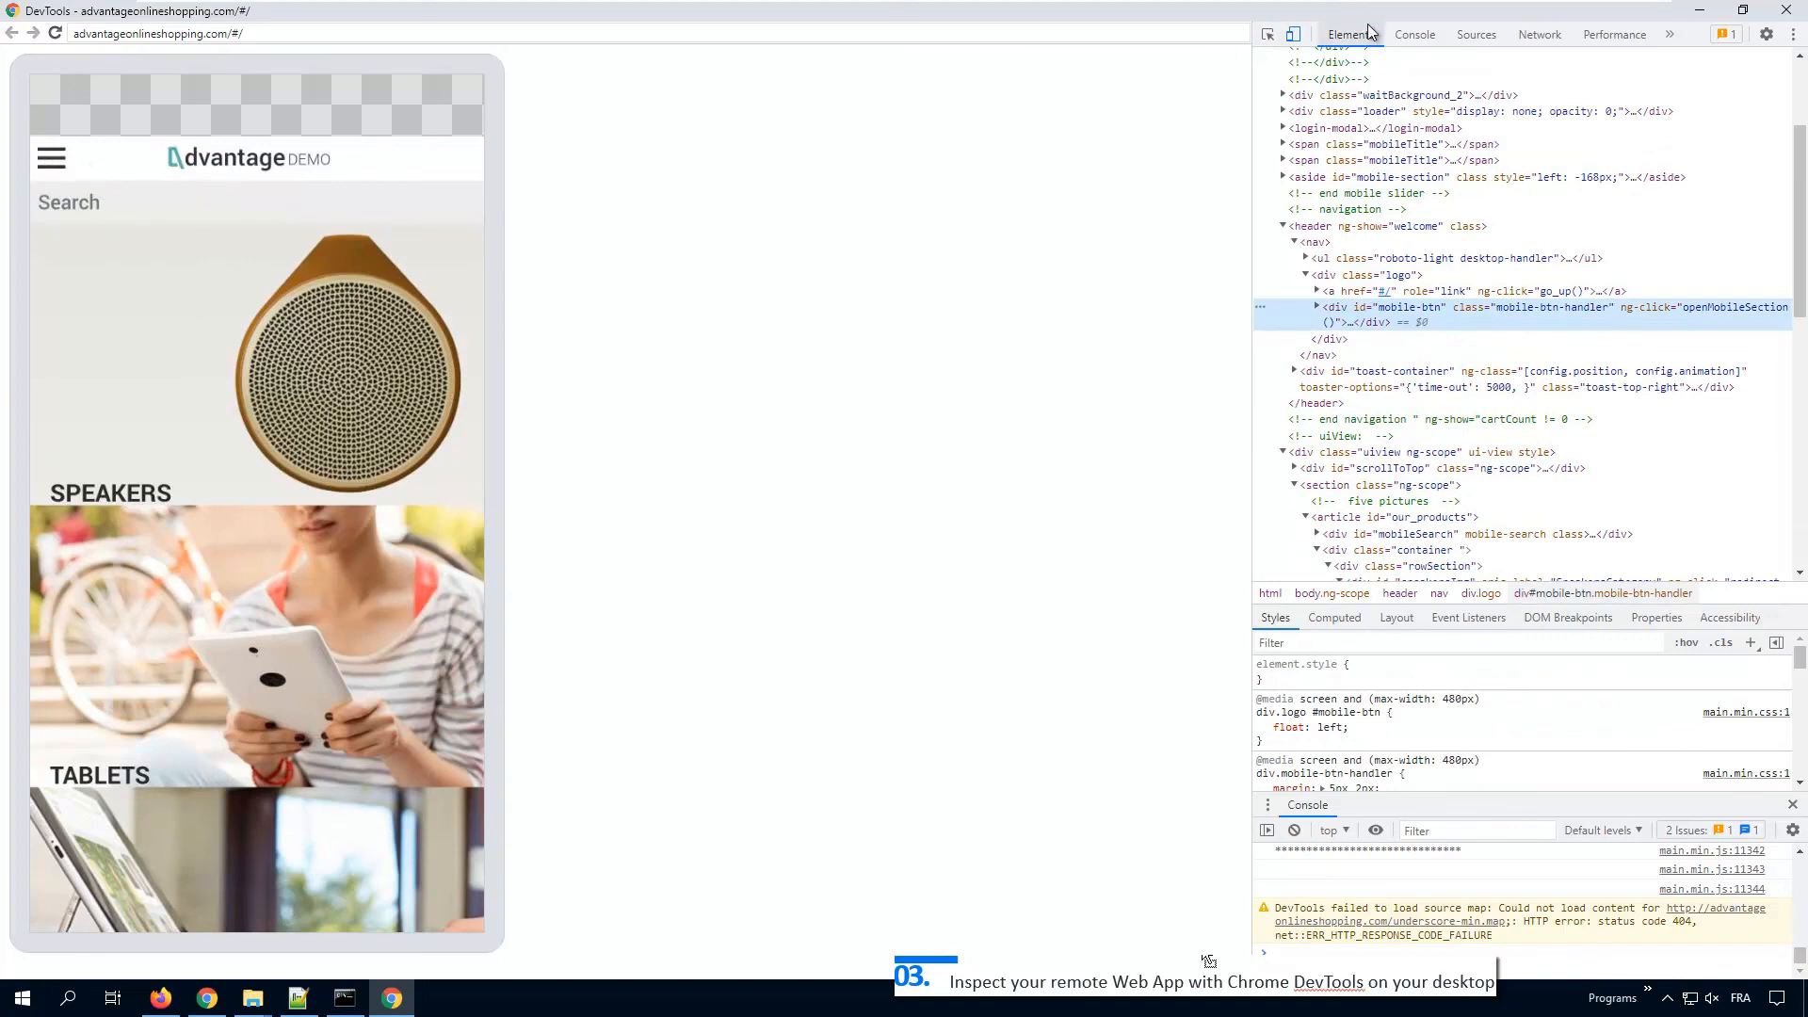
Step: Watch network requests while opening the SPEAKERS category, then close DevTools
click(1537, 38)
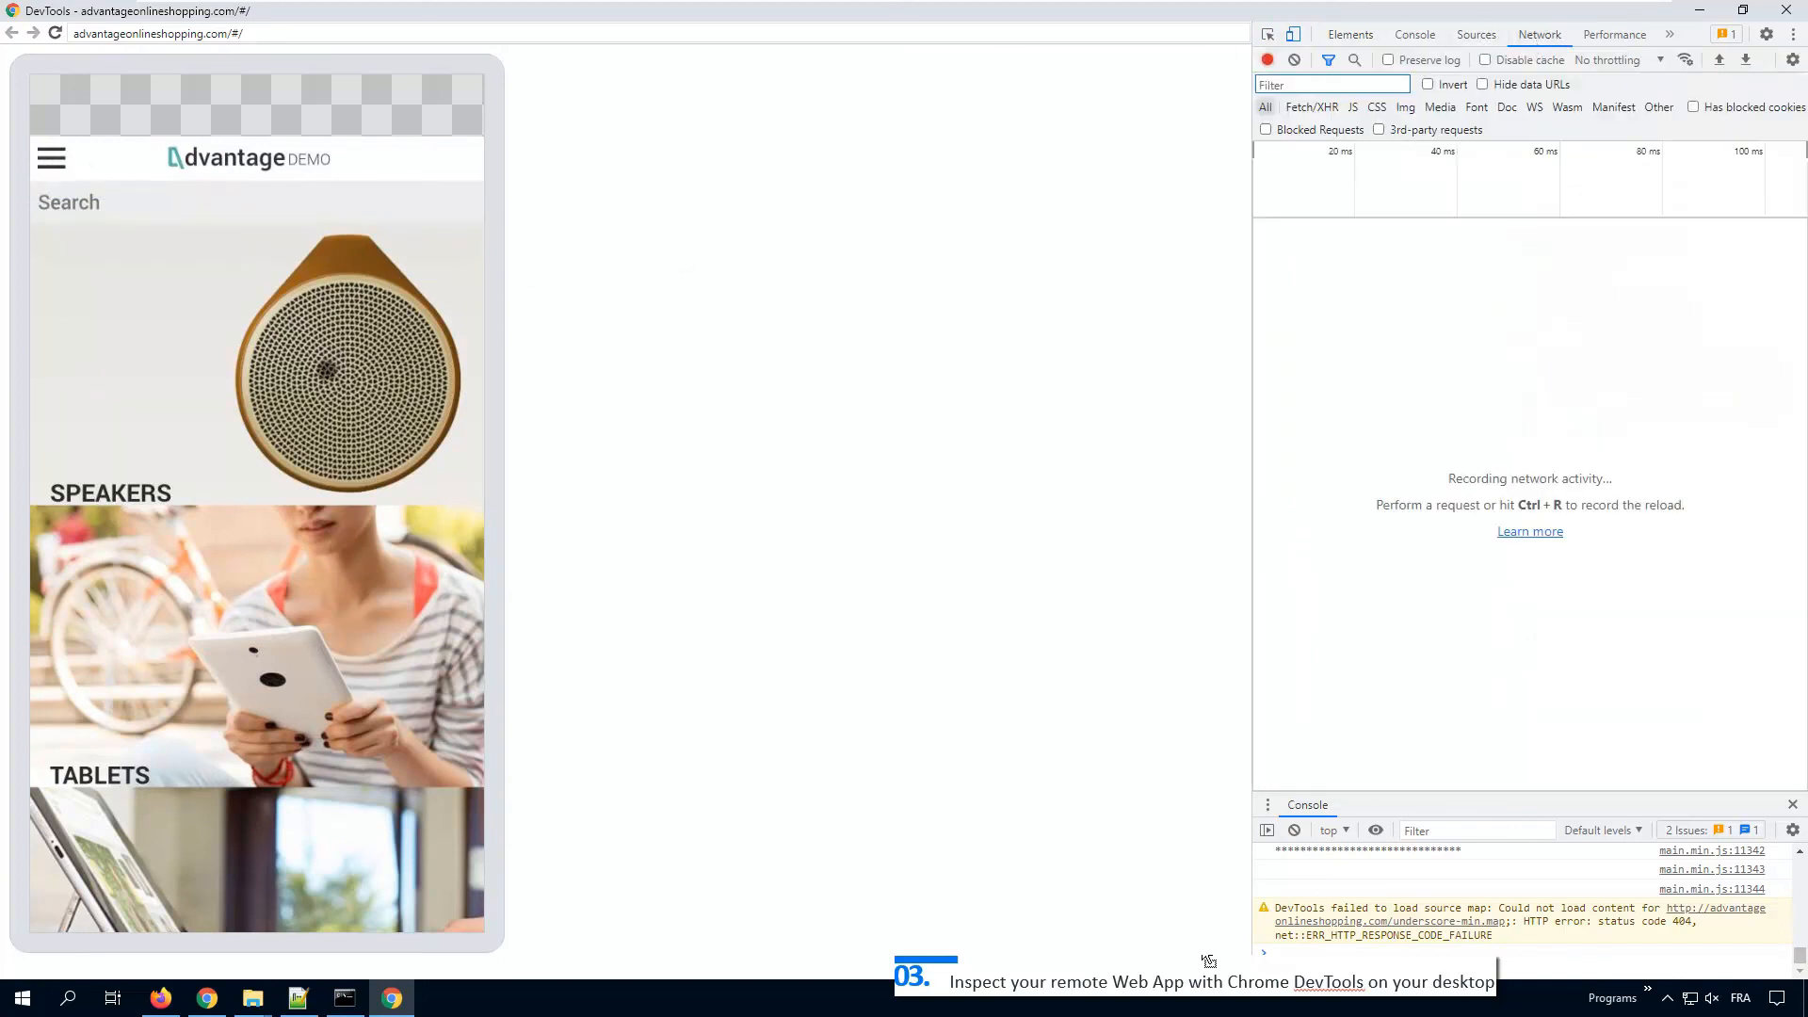
click(321, 373)
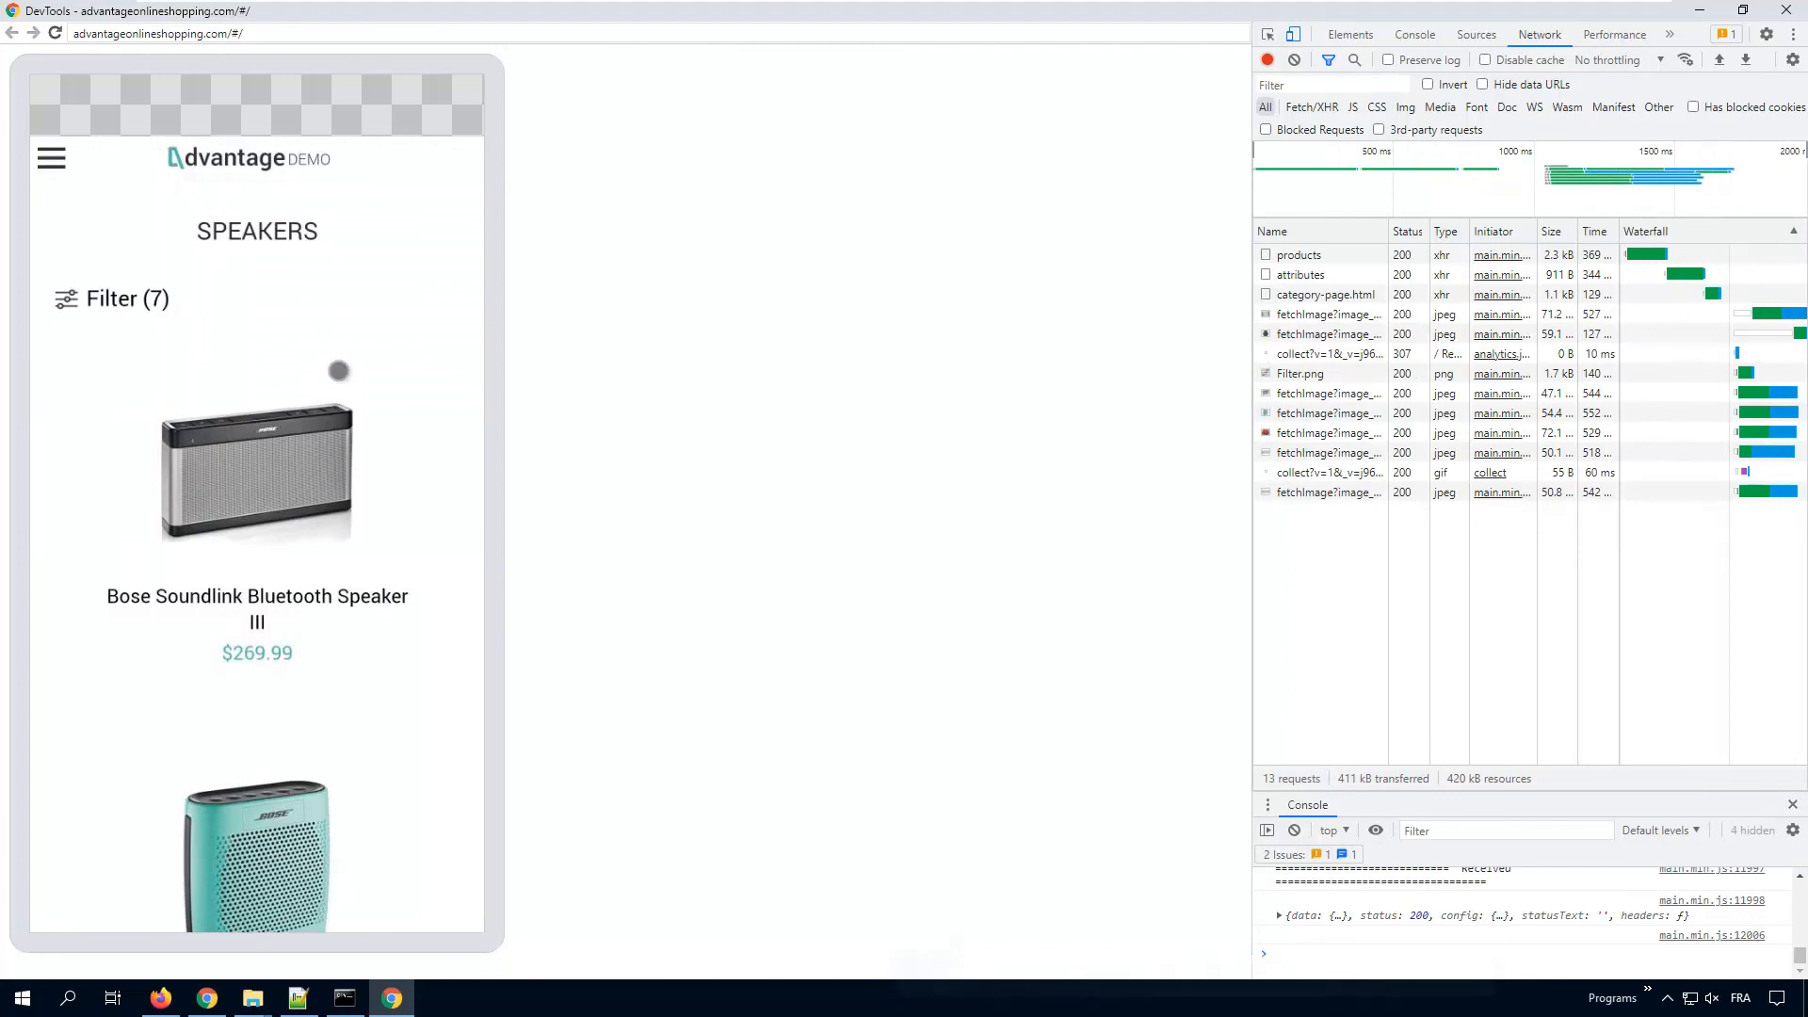
click(1783, 11)
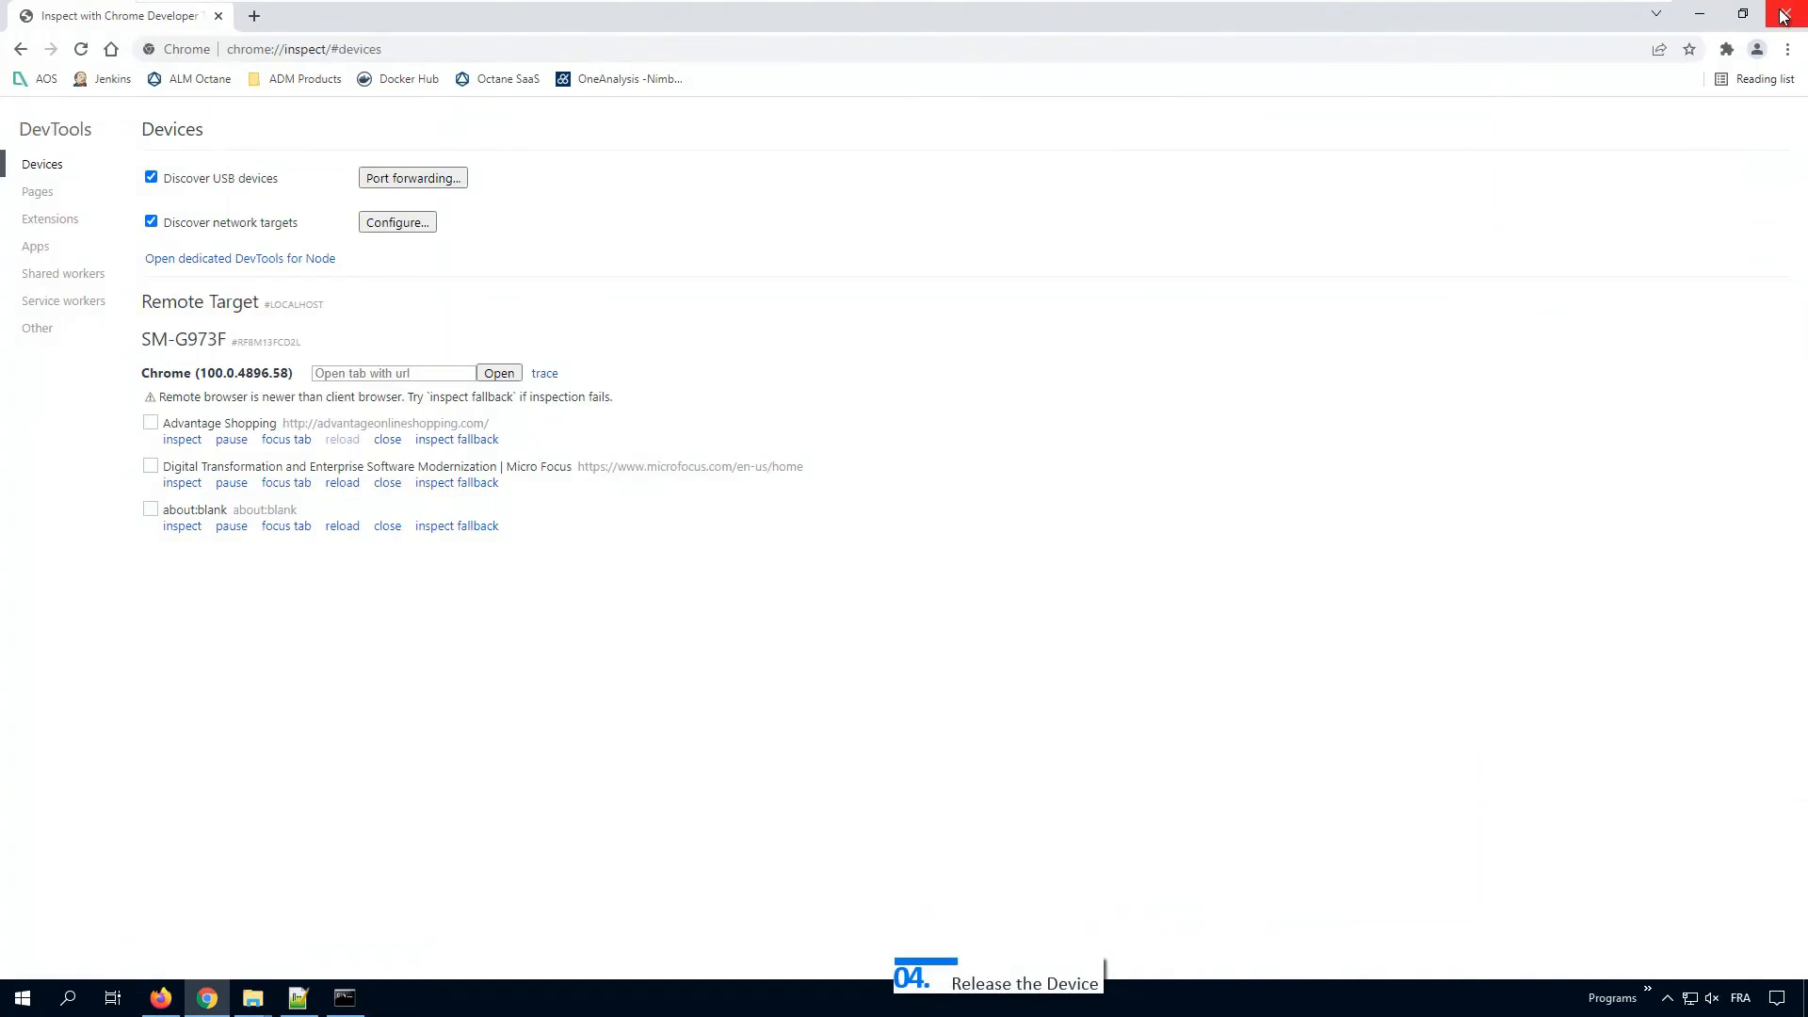
Step: Close the Chrome inspection window and refresh UFT Mobile to confirm the SM-G973F is Available
click(1784, 15)
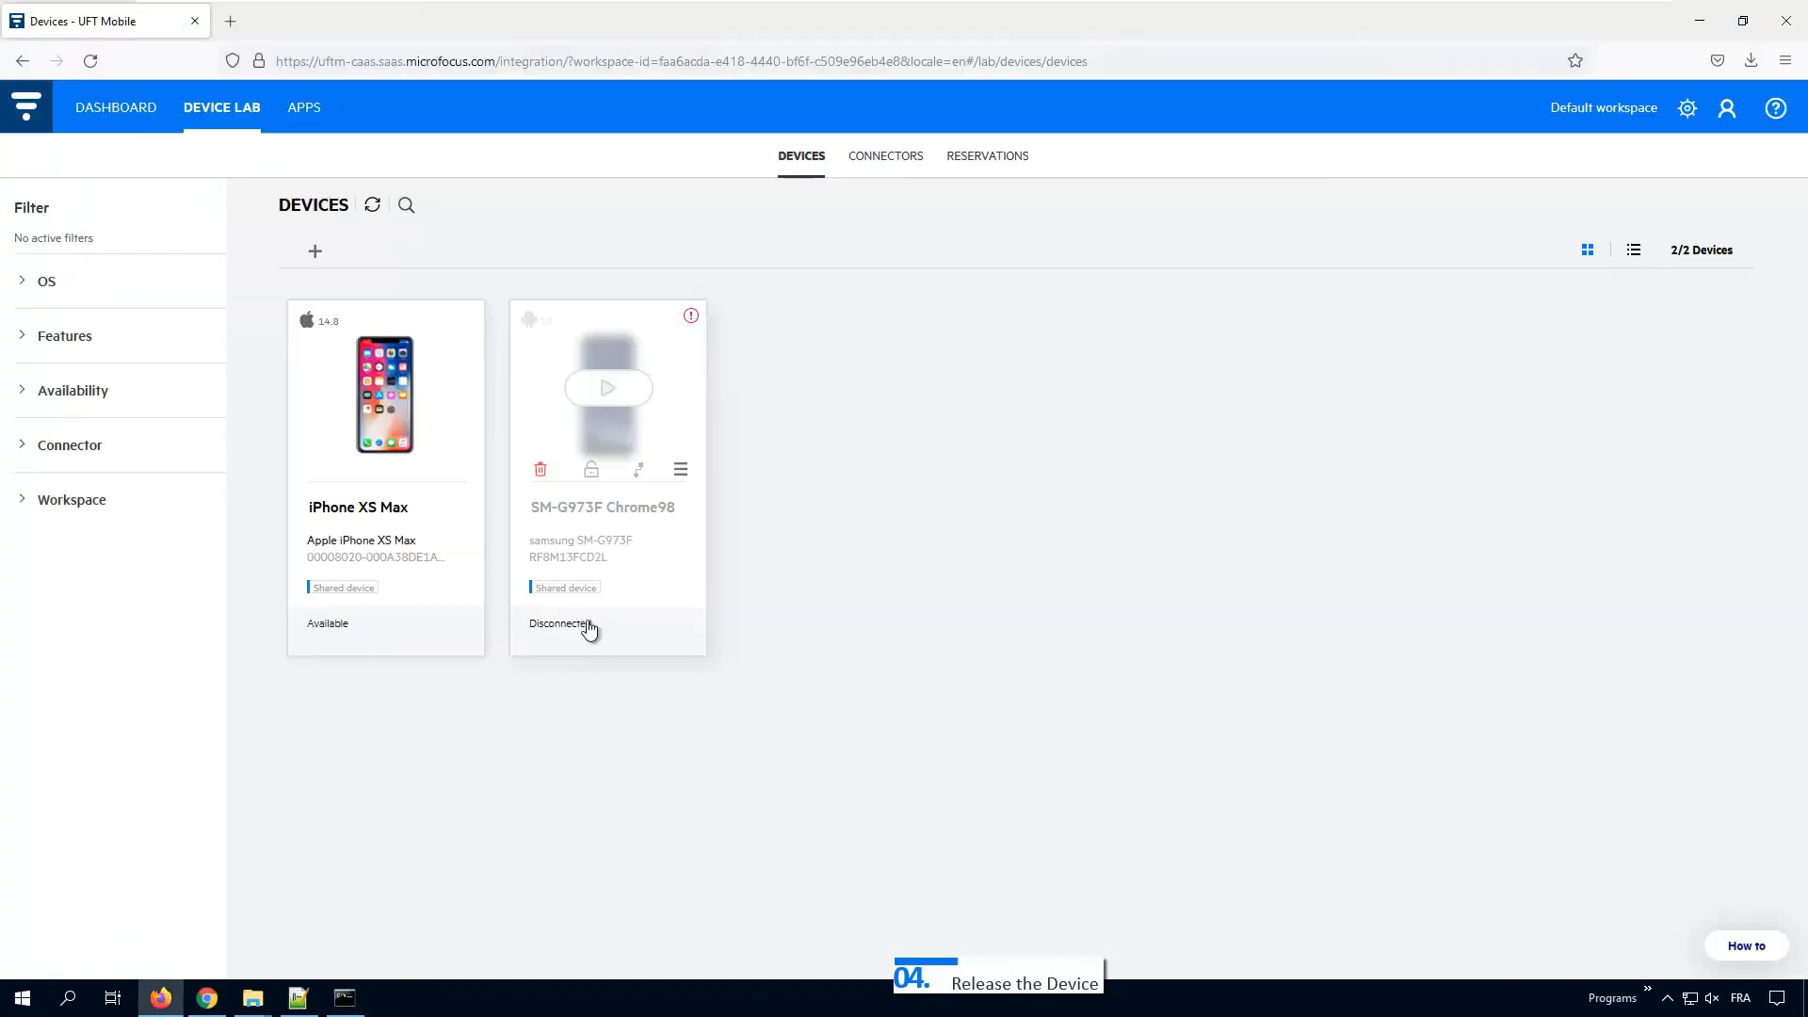
click(374, 209)
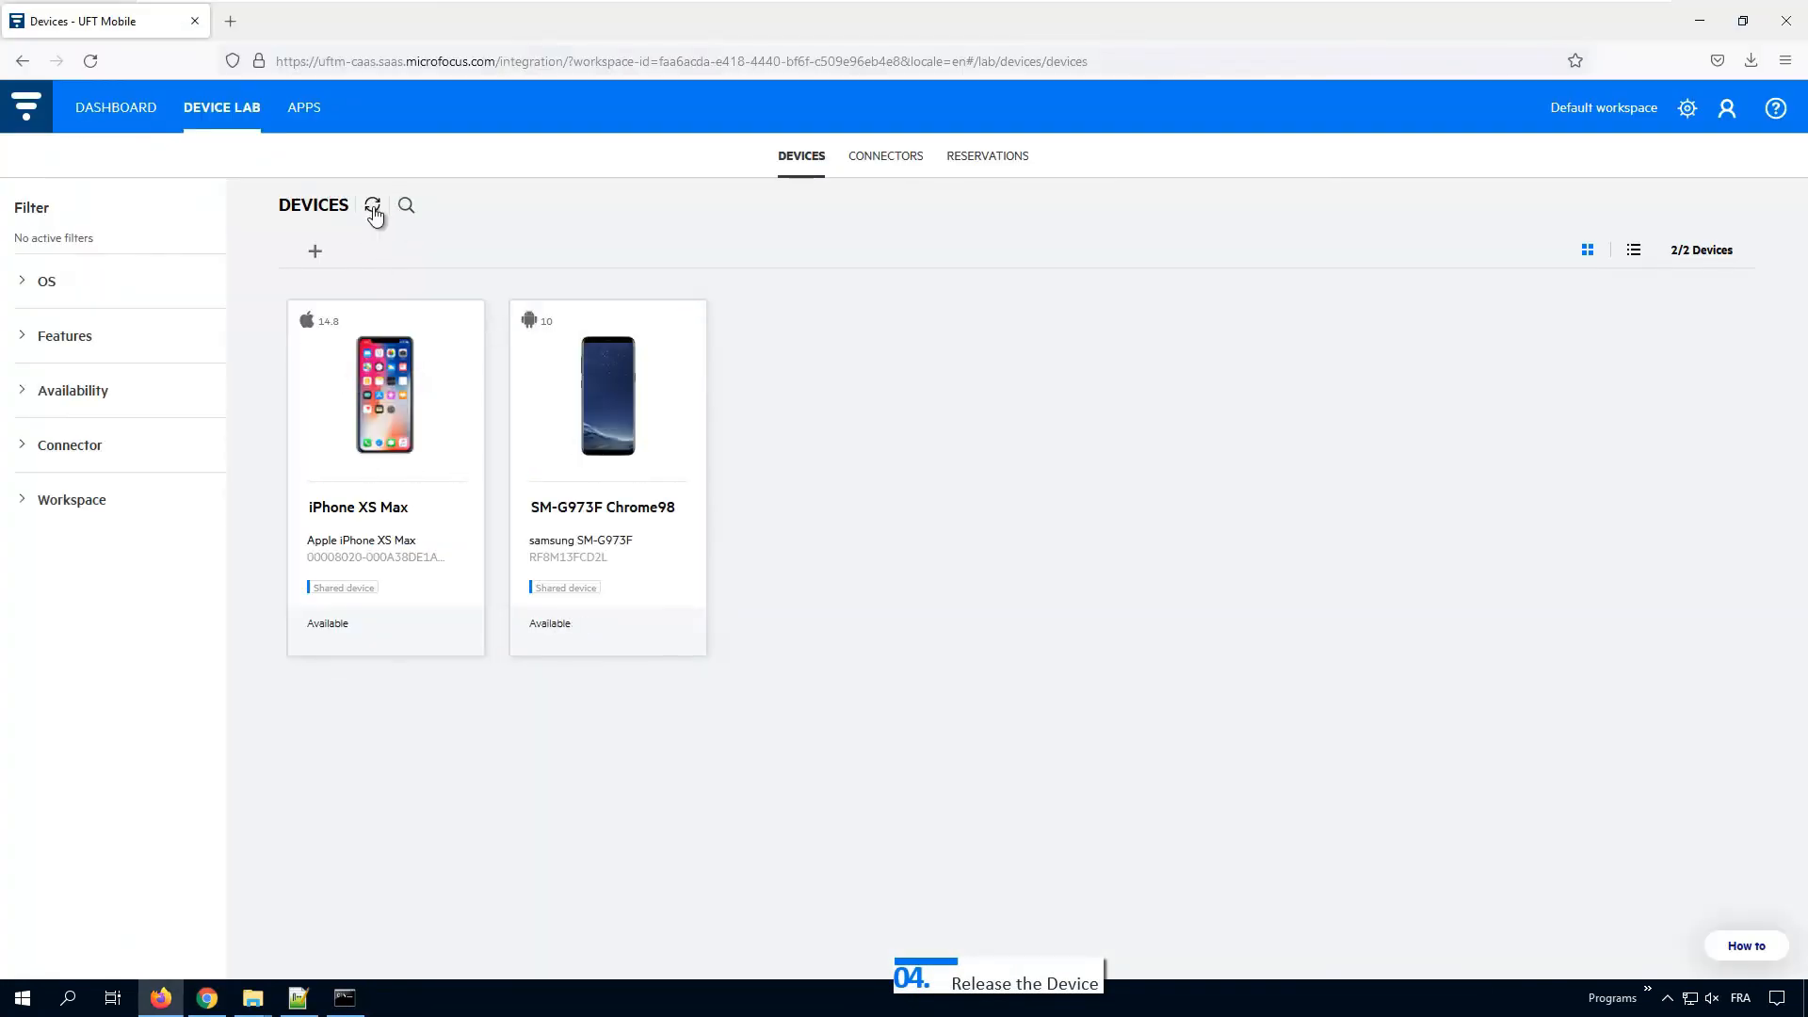
mouse_move(565, 625)
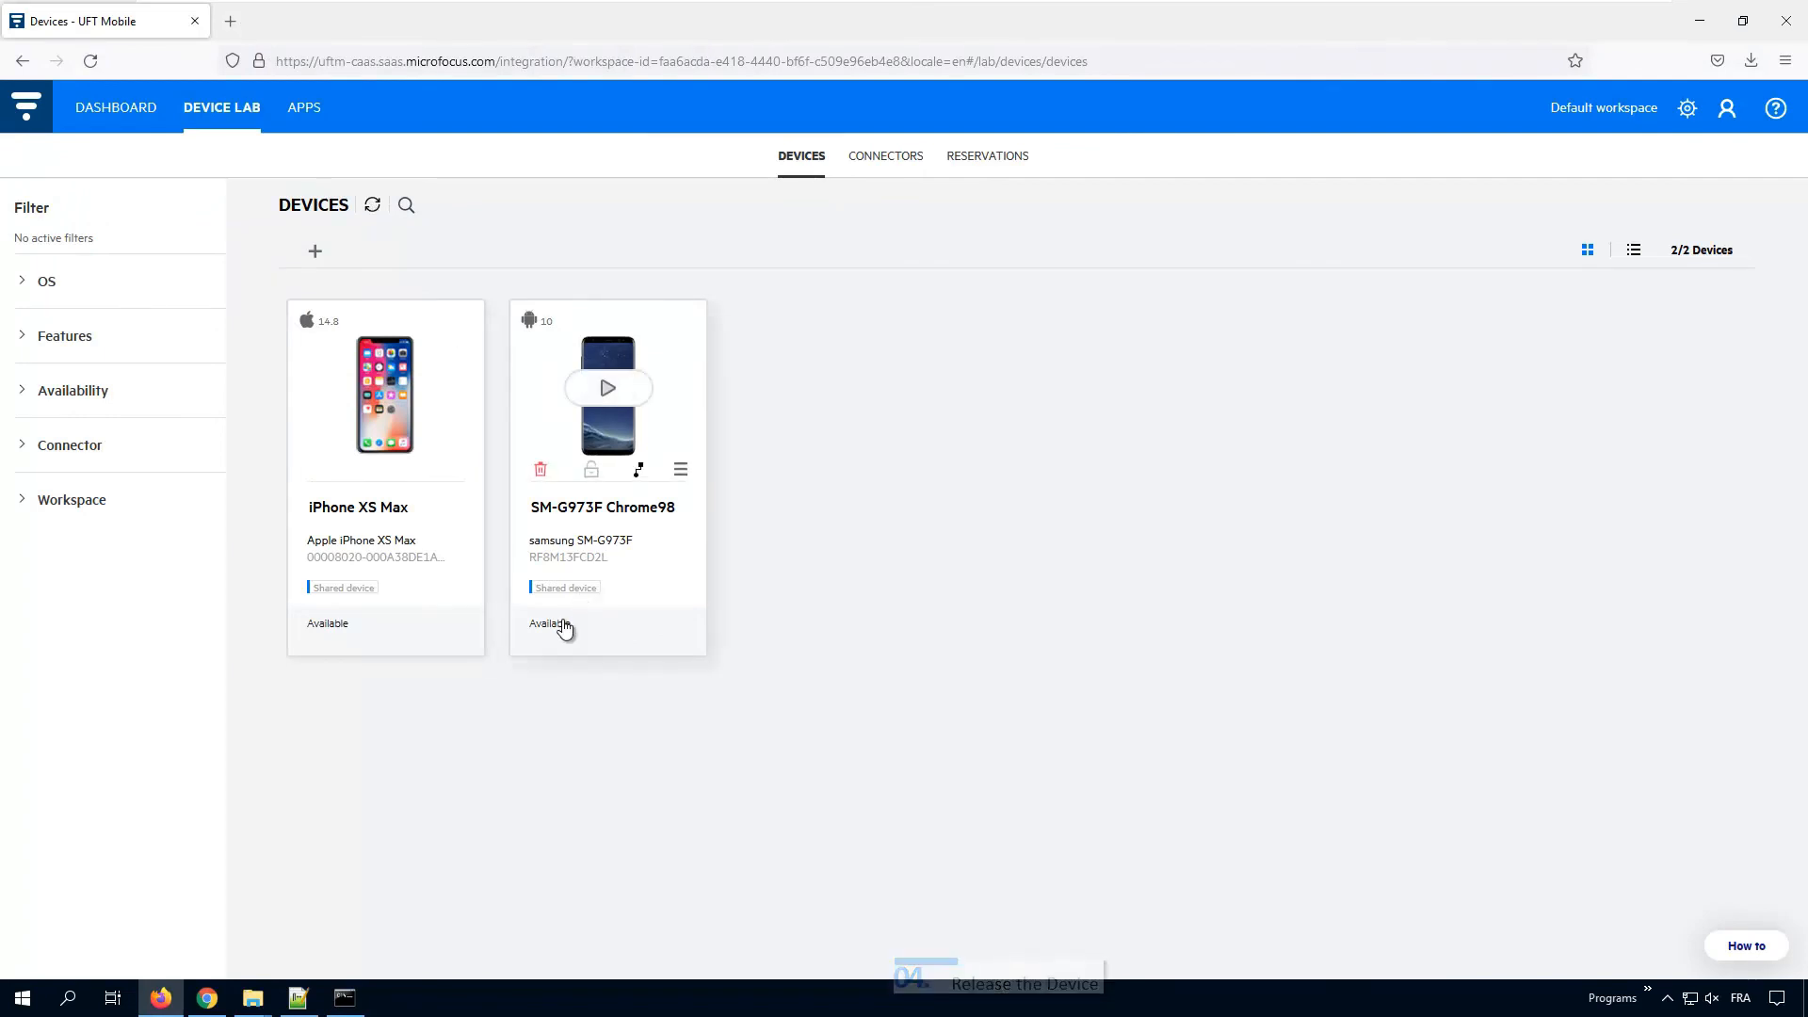